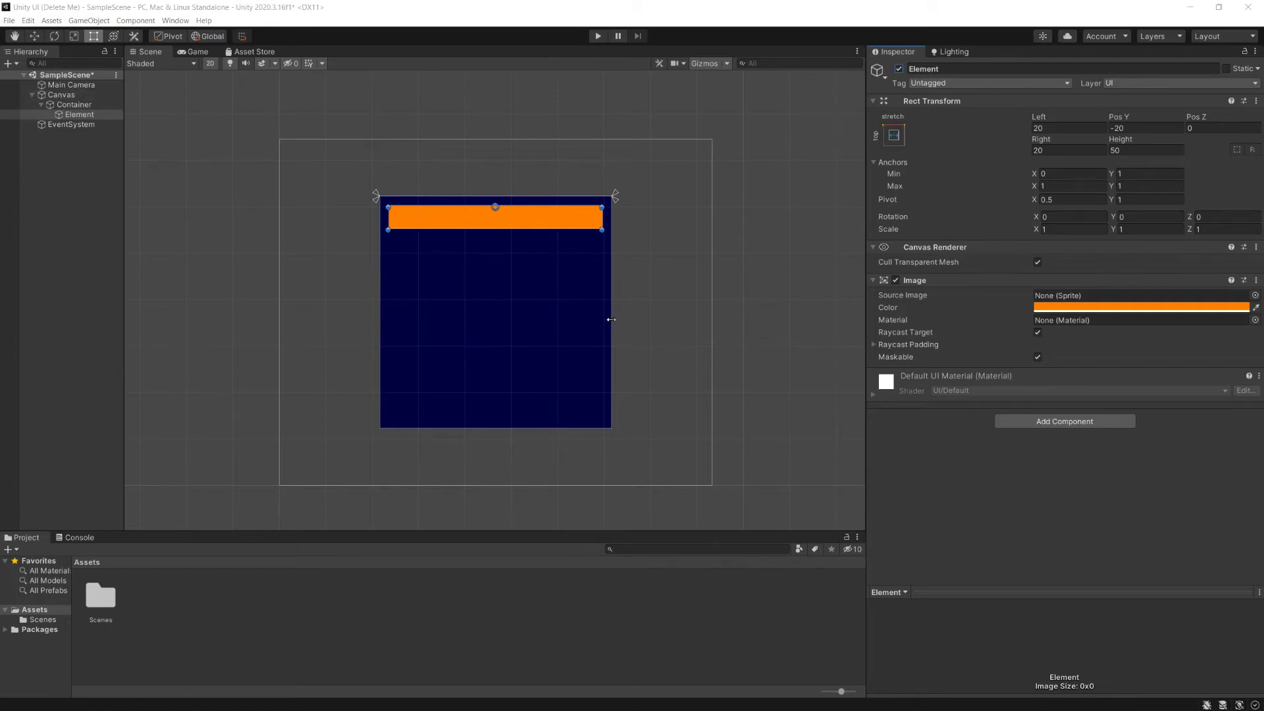
Step: Select the Container, try resizing it wider and shorter, then undo the resize
click(73, 105)
mouse_move(614, 320)
mouse_down()
mouse_move(527, 320)
mouse_move(650, 320)
mouse_move(485, 320)
mouse_move(622, 320)
mouse_up()
drag(536, 429, 553, 408)
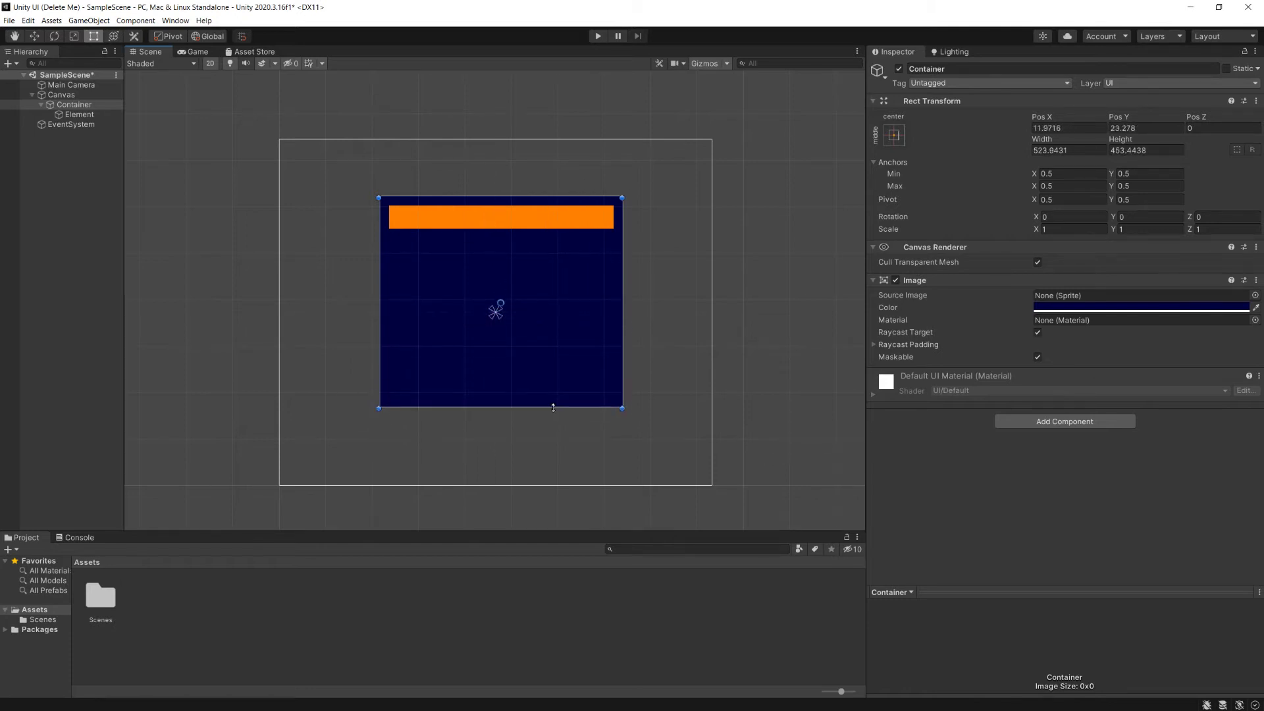
key(ctrl+z)
key(ctrl+z)
key(ctrl+z)
key(ctrl+z)
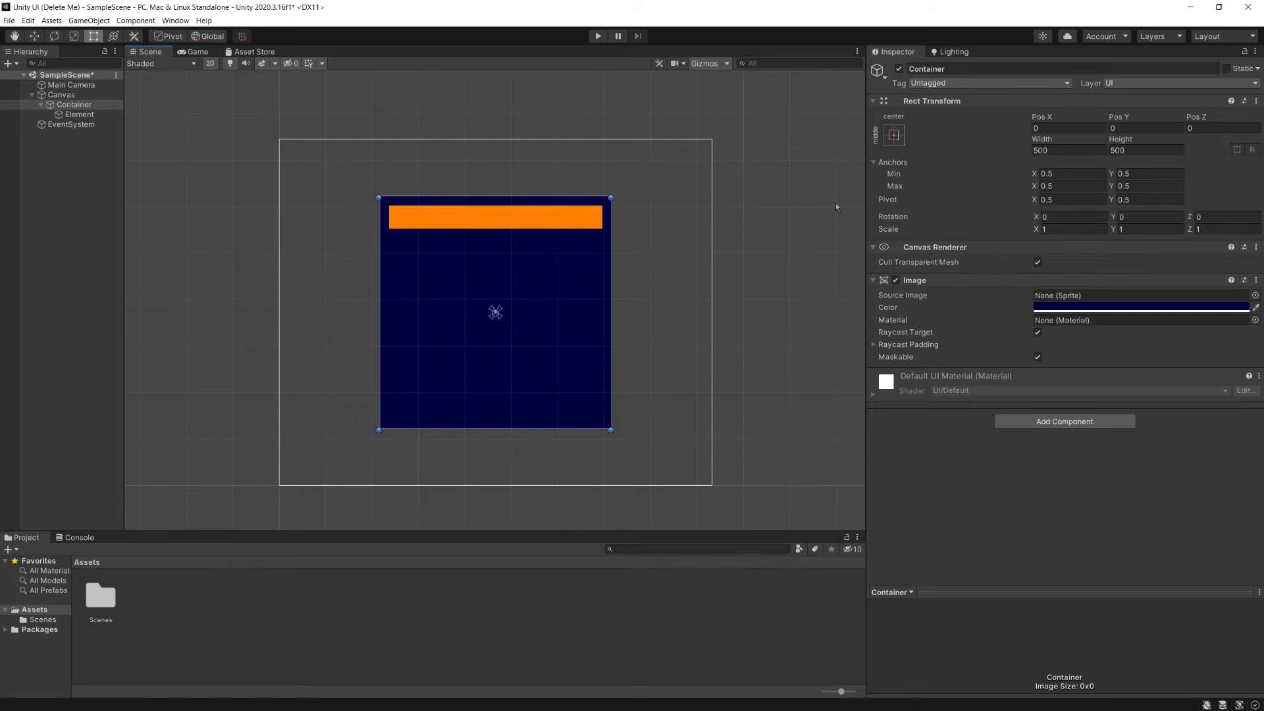
Step: Collapse the Container's Anchors foldout, compare Main Camera with Container, then switch to 3D view and the Move tool
click(873, 163)
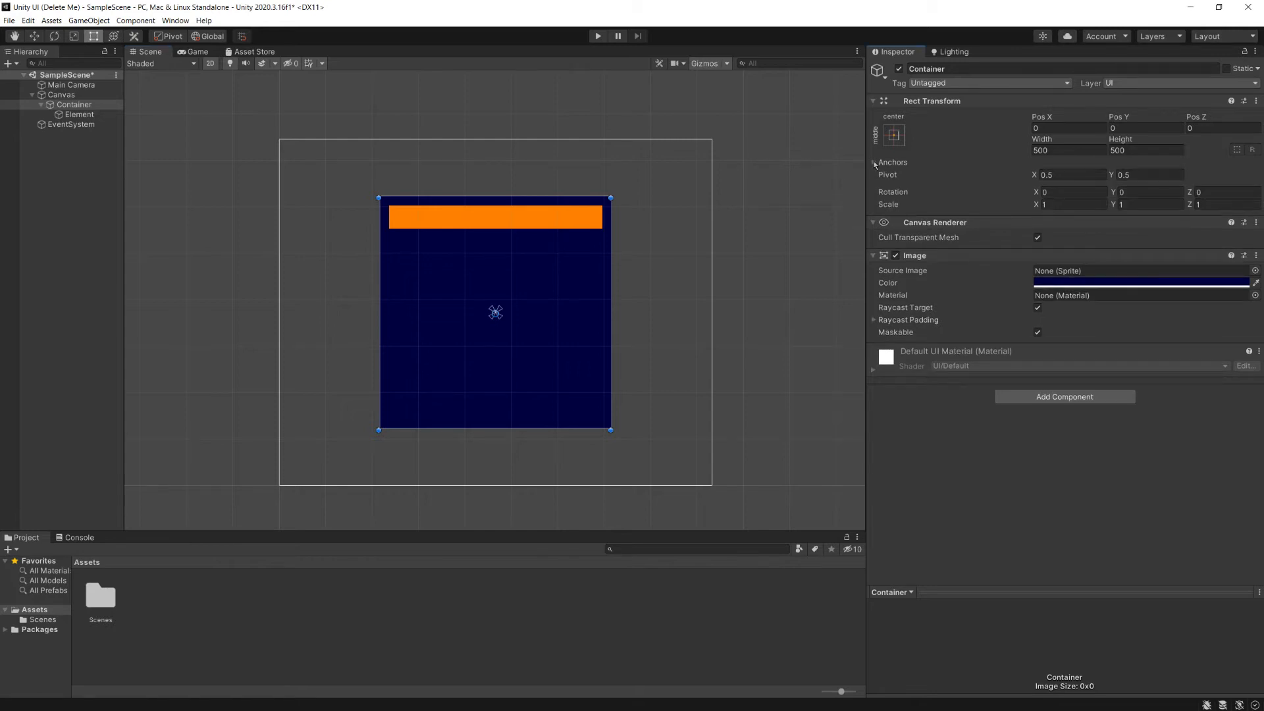
click(68, 86)
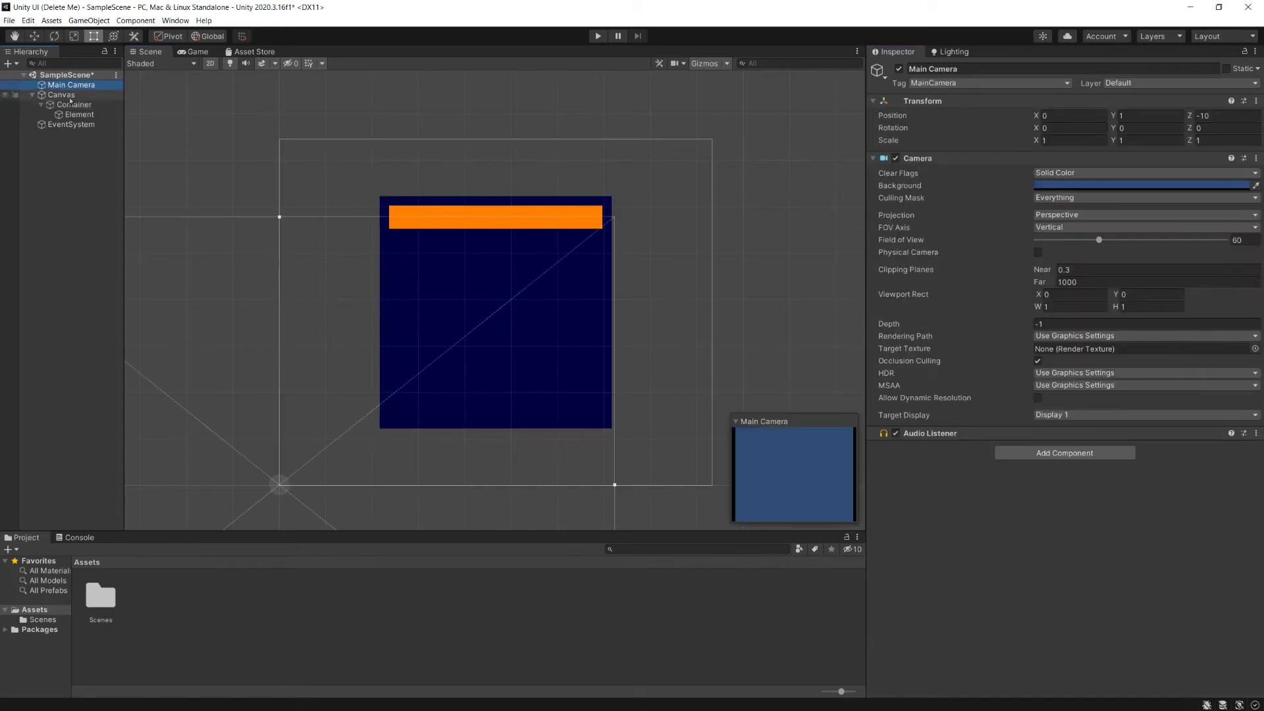
click(71, 106)
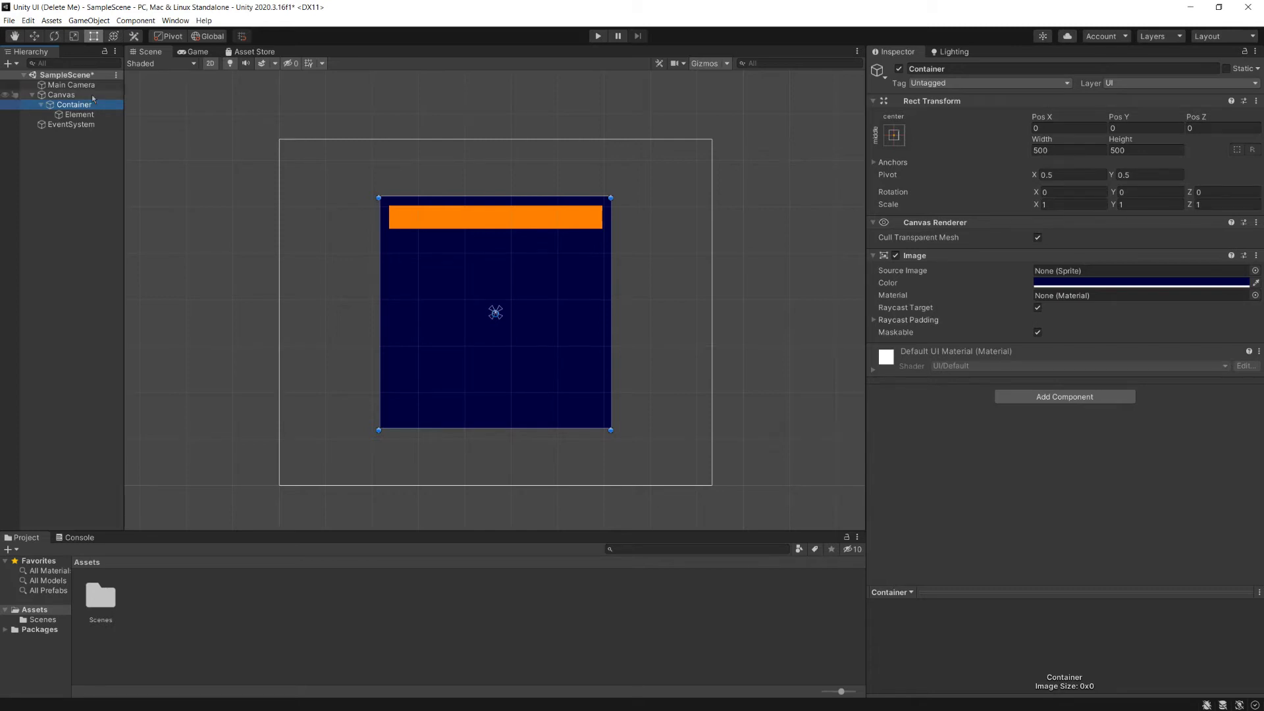
click(69, 85)
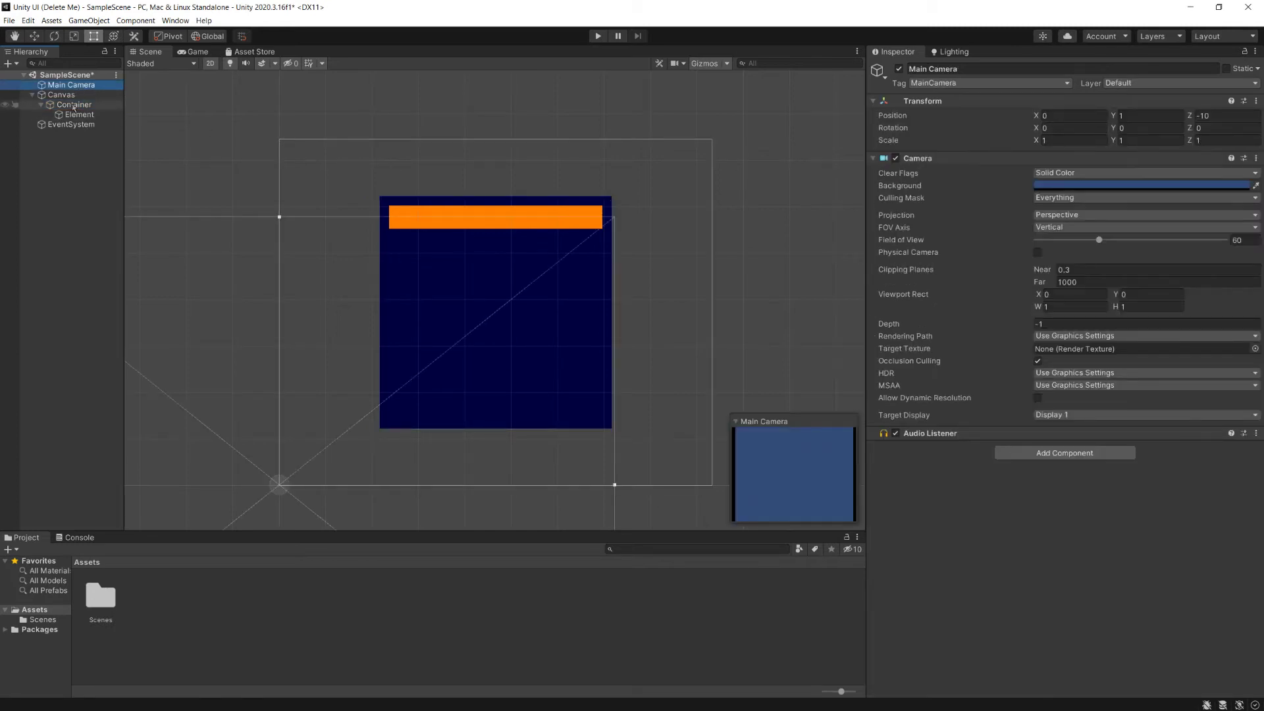
click(73, 105)
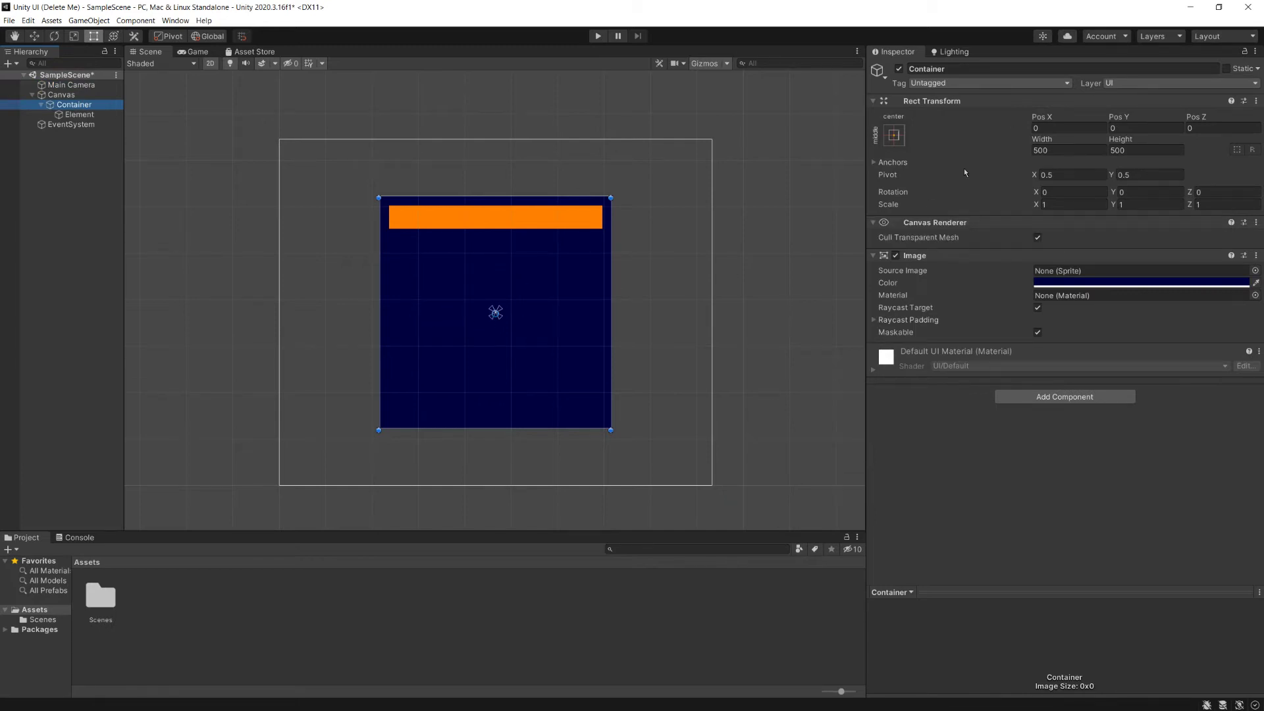
click(211, 64)
key(w)
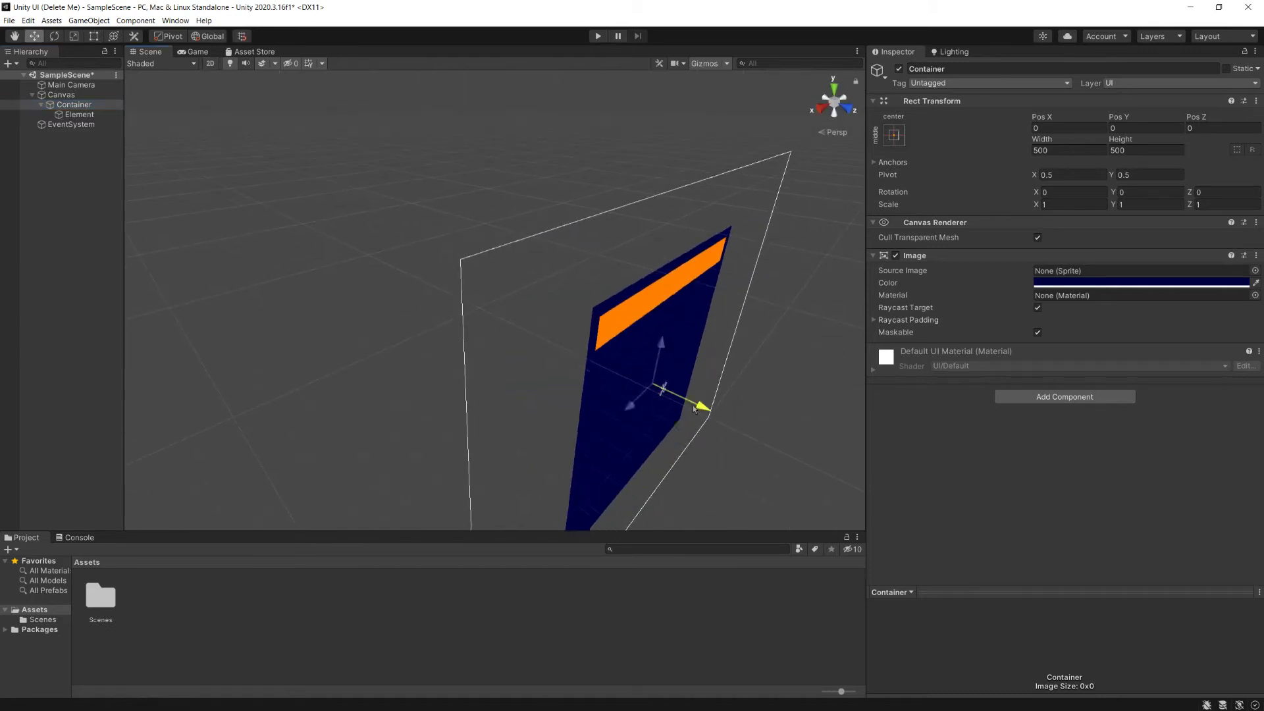
drag(695, 408, 642, 401)
key(e)
key(ctrl+z)
key(ctrl+z)
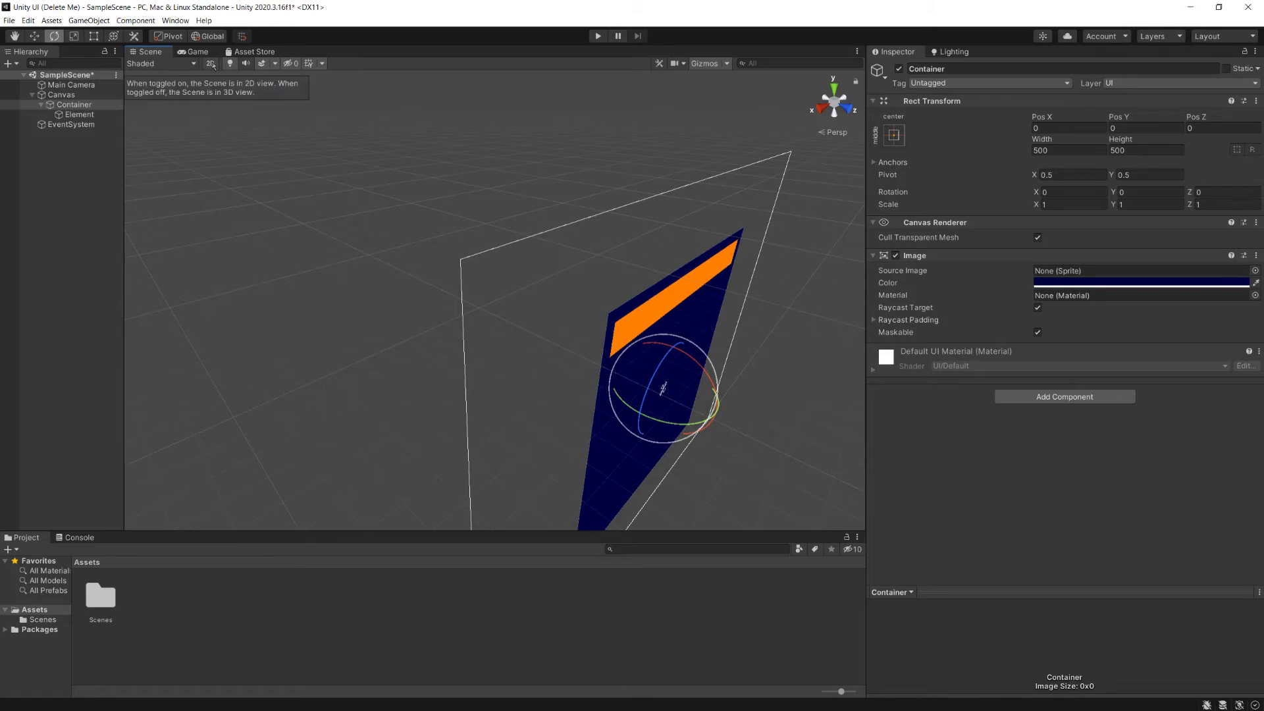
click(212, 65)
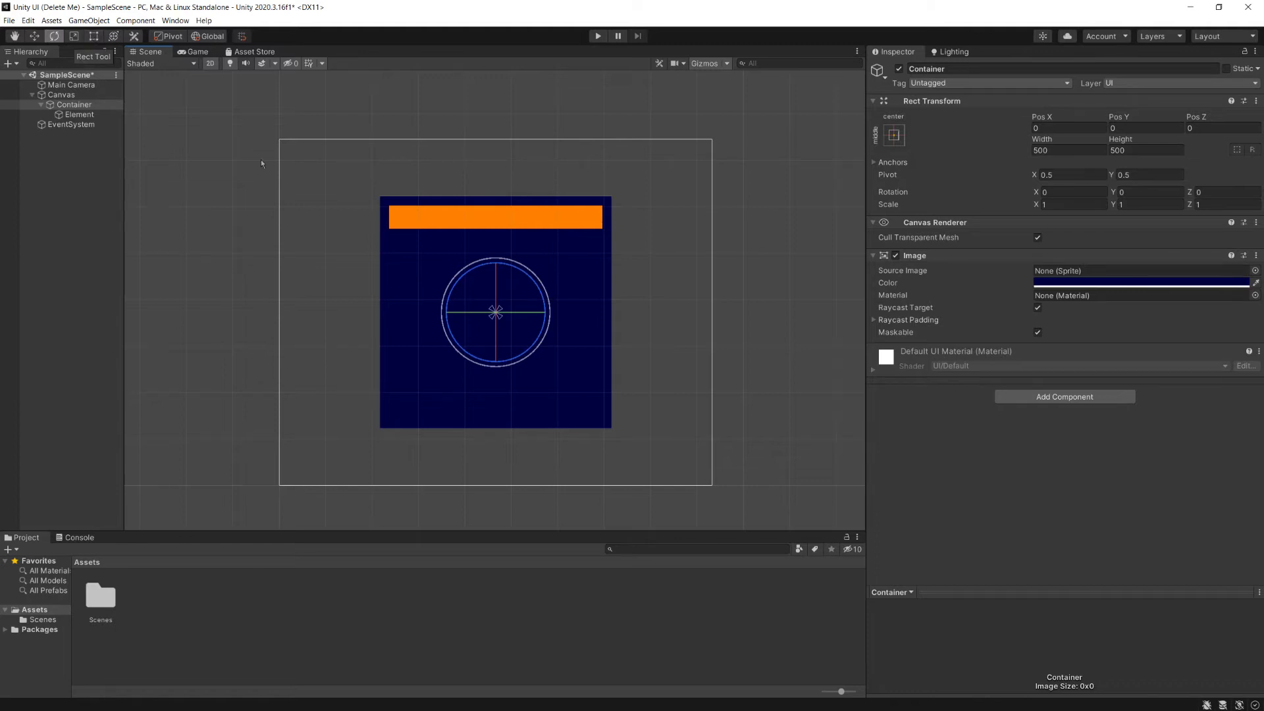
Step: With the Rect Tool, narrow the Container to about 488 wide and move it to 107, -122.6
key(t)
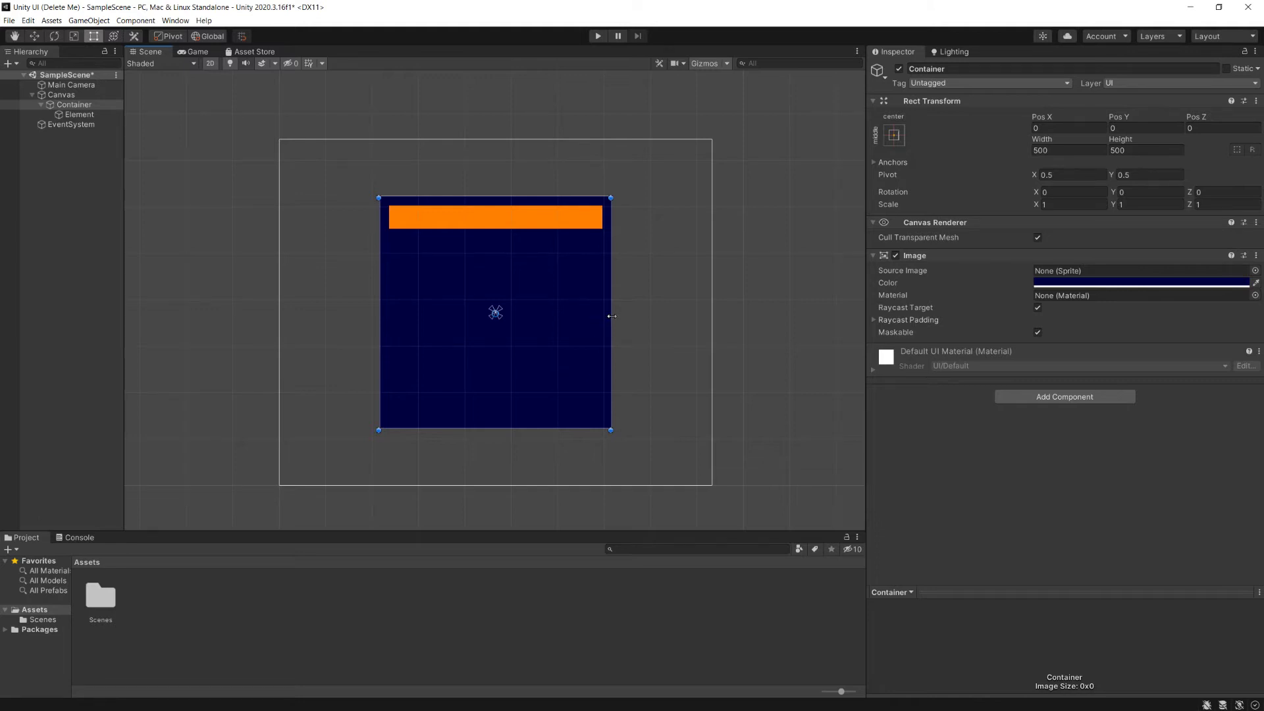
mouse_move(610, 315)
mouse_down()
mouse_move(567, 316)
mouse_move(617, 321)
mouse_move(605, 323)
mouse_up()
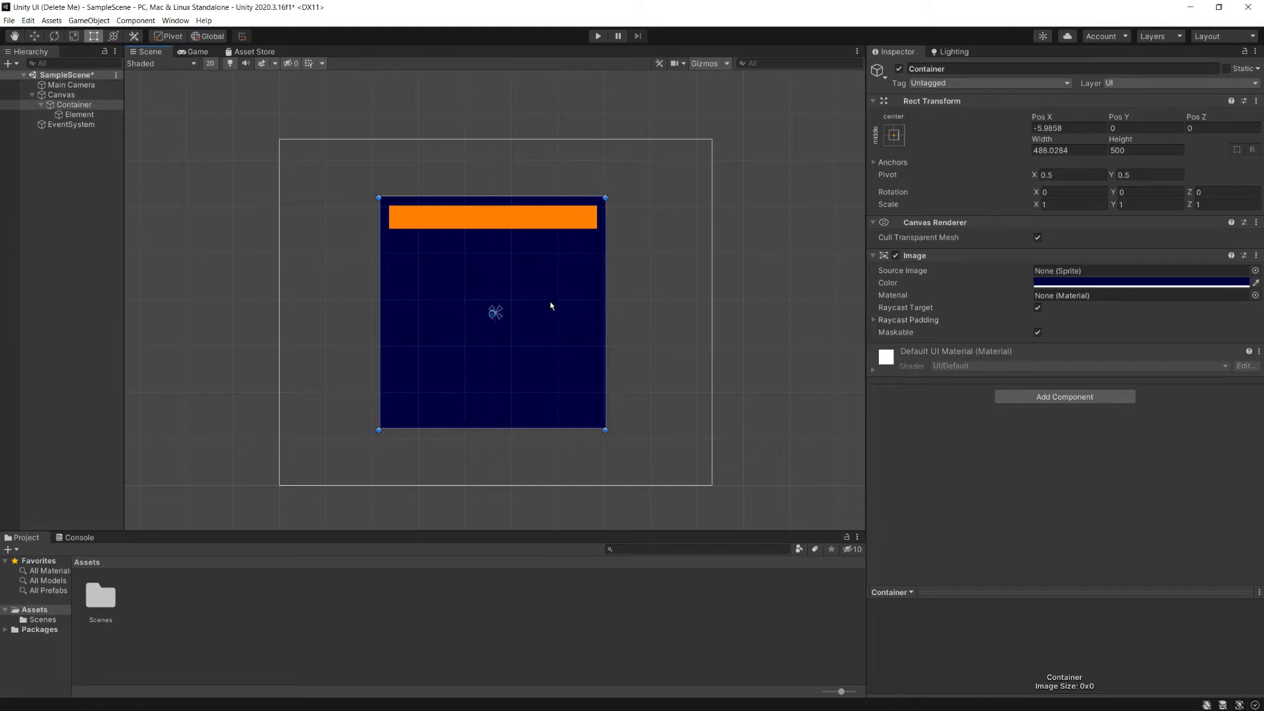
drag(533, 304, 594, 350)
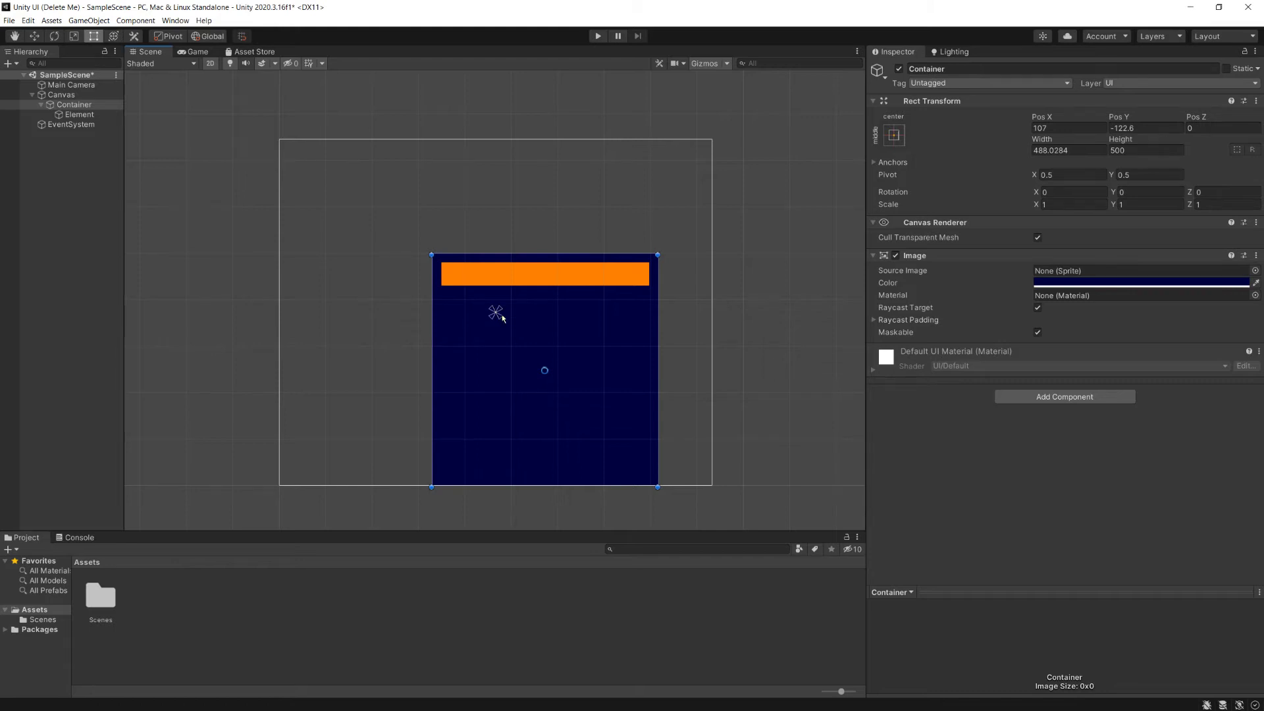
Step: Expand the Anchors foldout, try narrowing the Container again, then undo the width change and the move
click(874, 162)
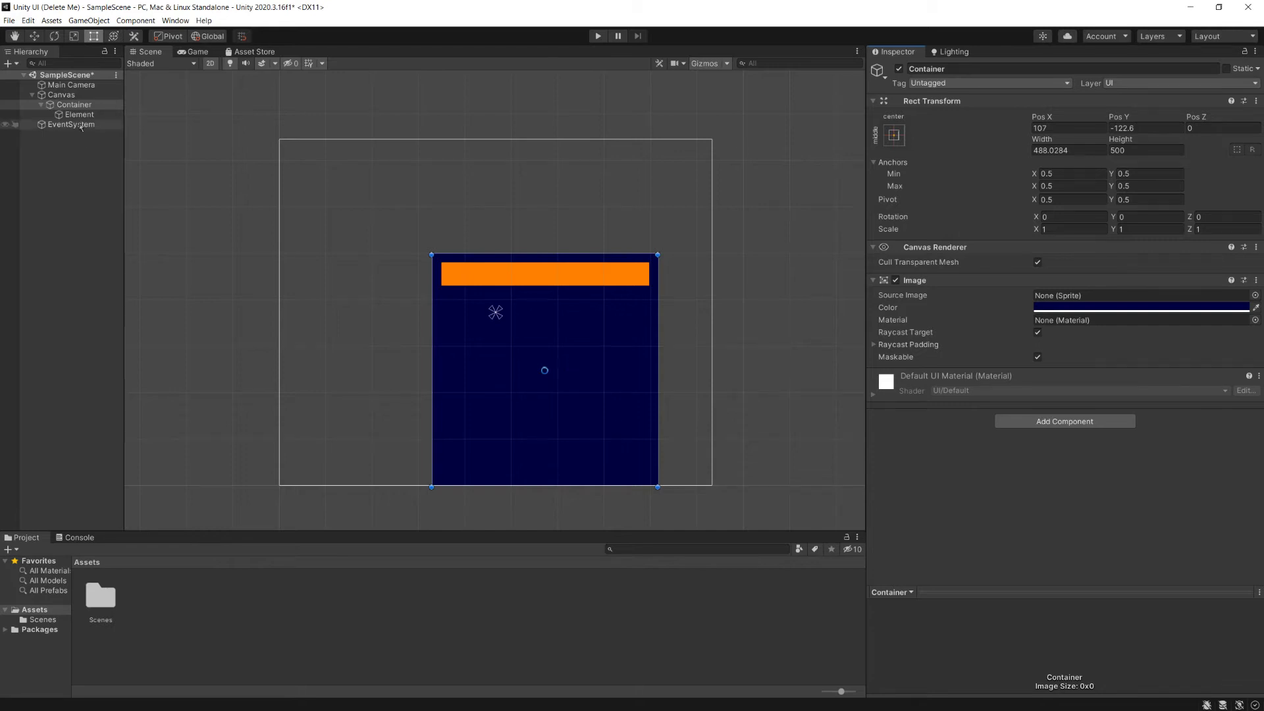
mouse_move(659, 333)
mouse_down()
mouse_move(579, 332)
mouse_move(638, 330)
mouse_up()
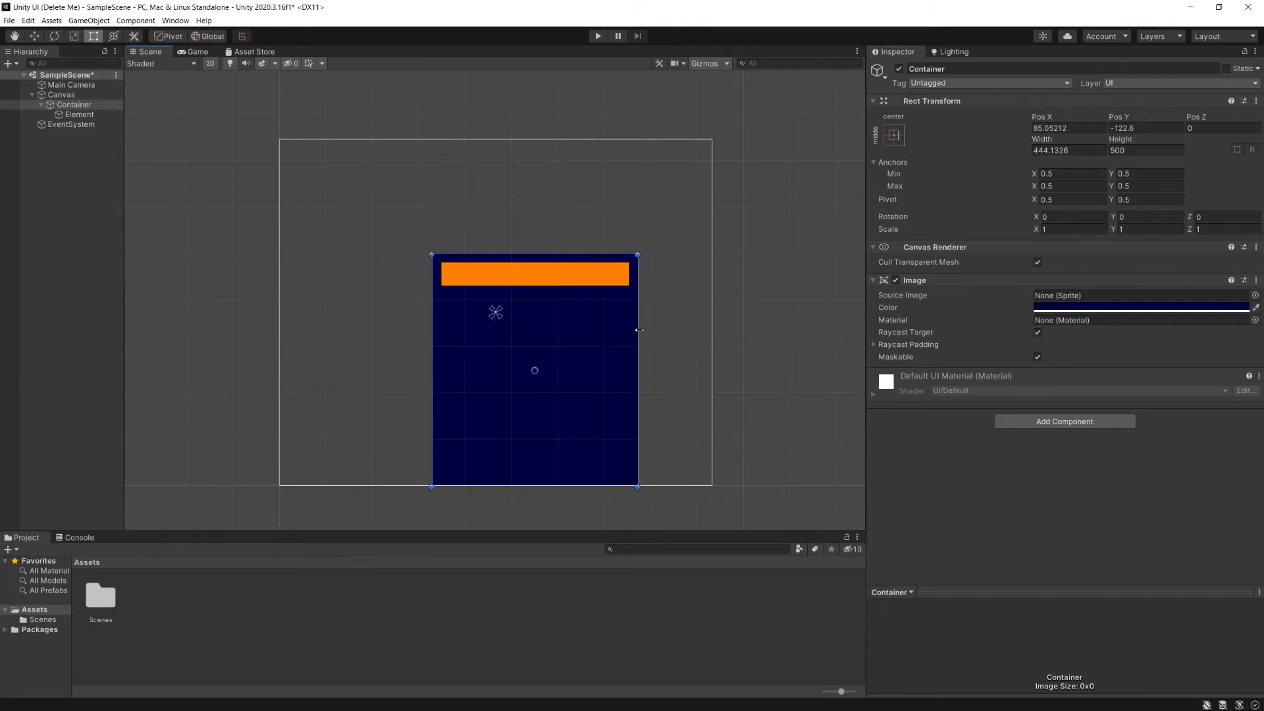
key(ctrl+z)
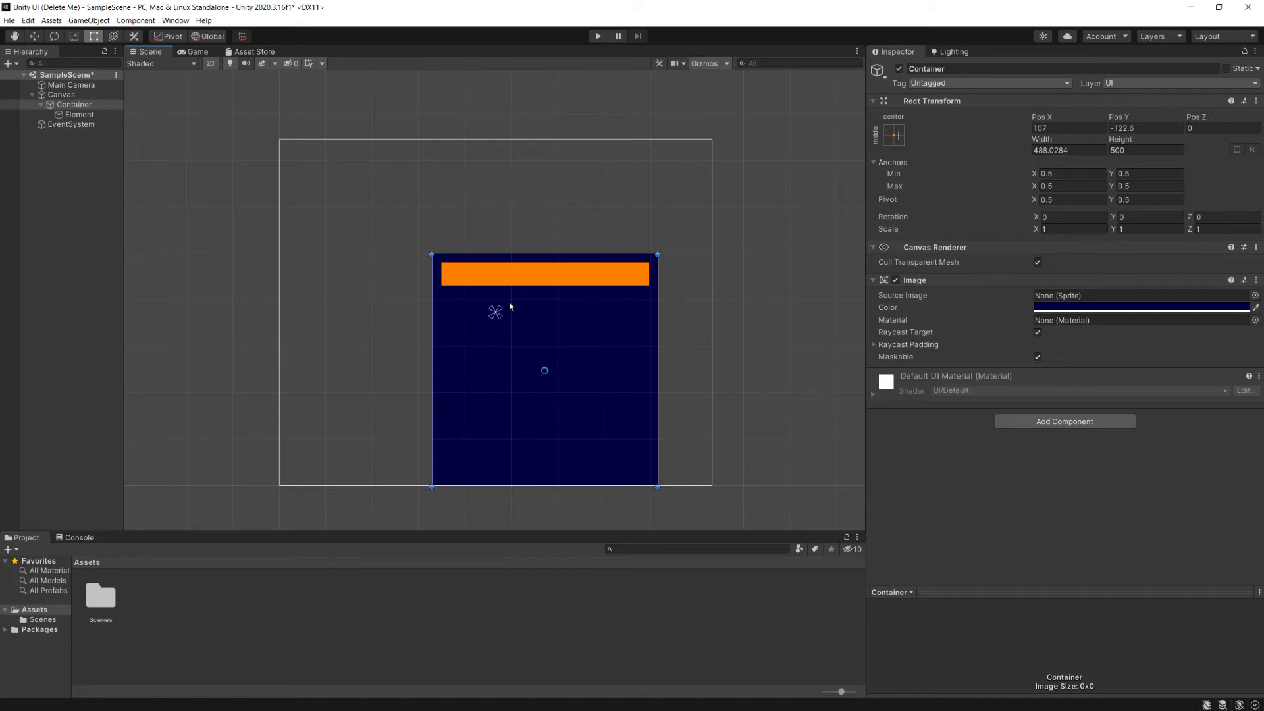
key(ctrl+z)
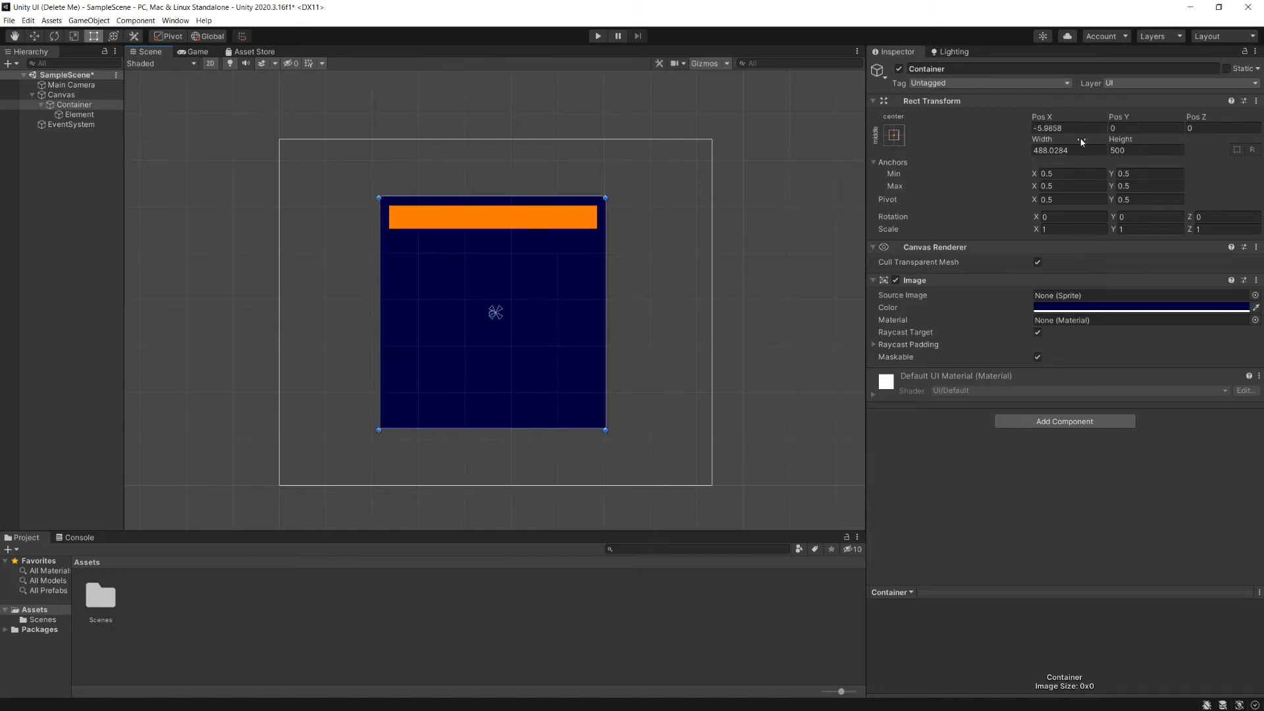
Step: Restore the Container to 500 × 500 at the centre and disable Element to hide the orange bar
key(ctrl+z)
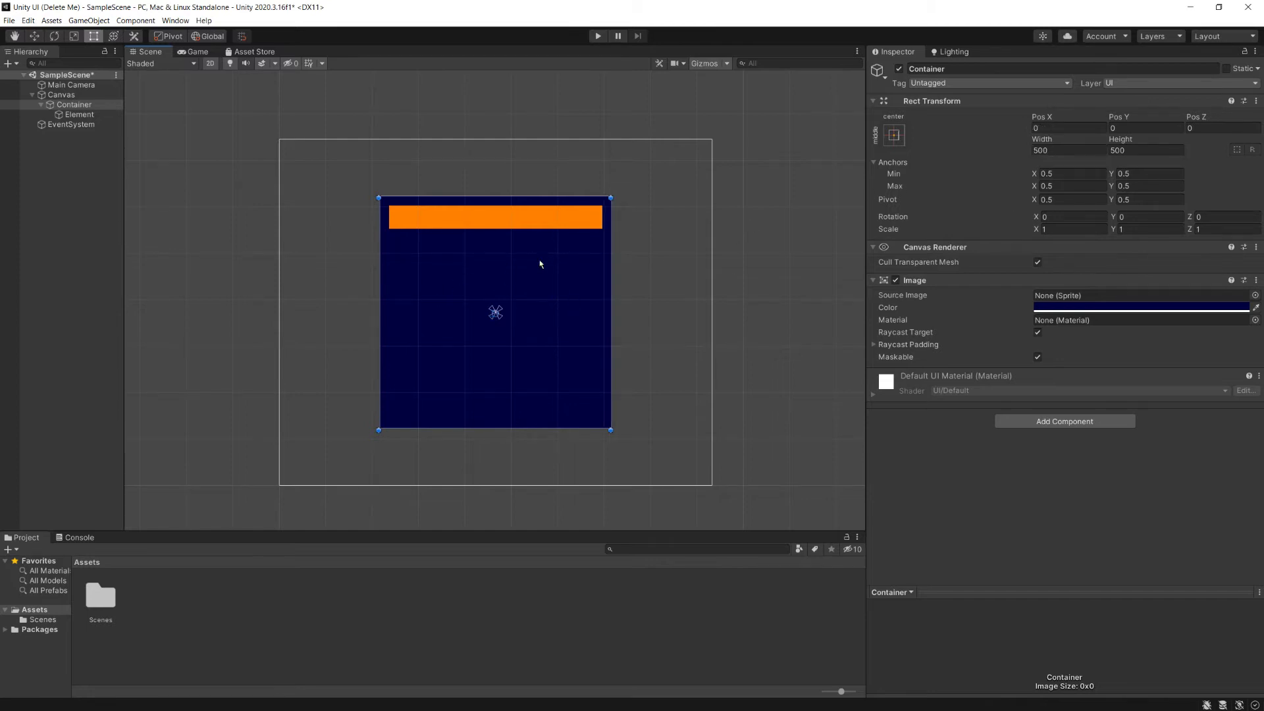
click(80, 116)
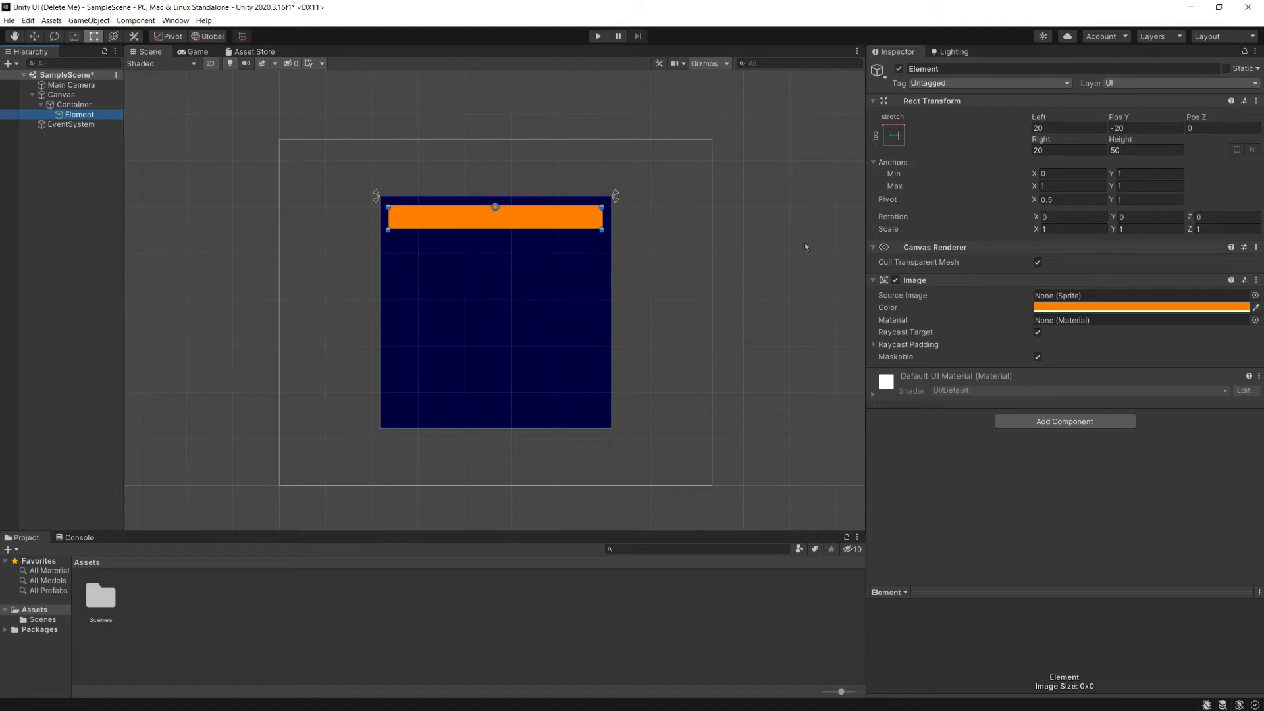
click(898, 68)
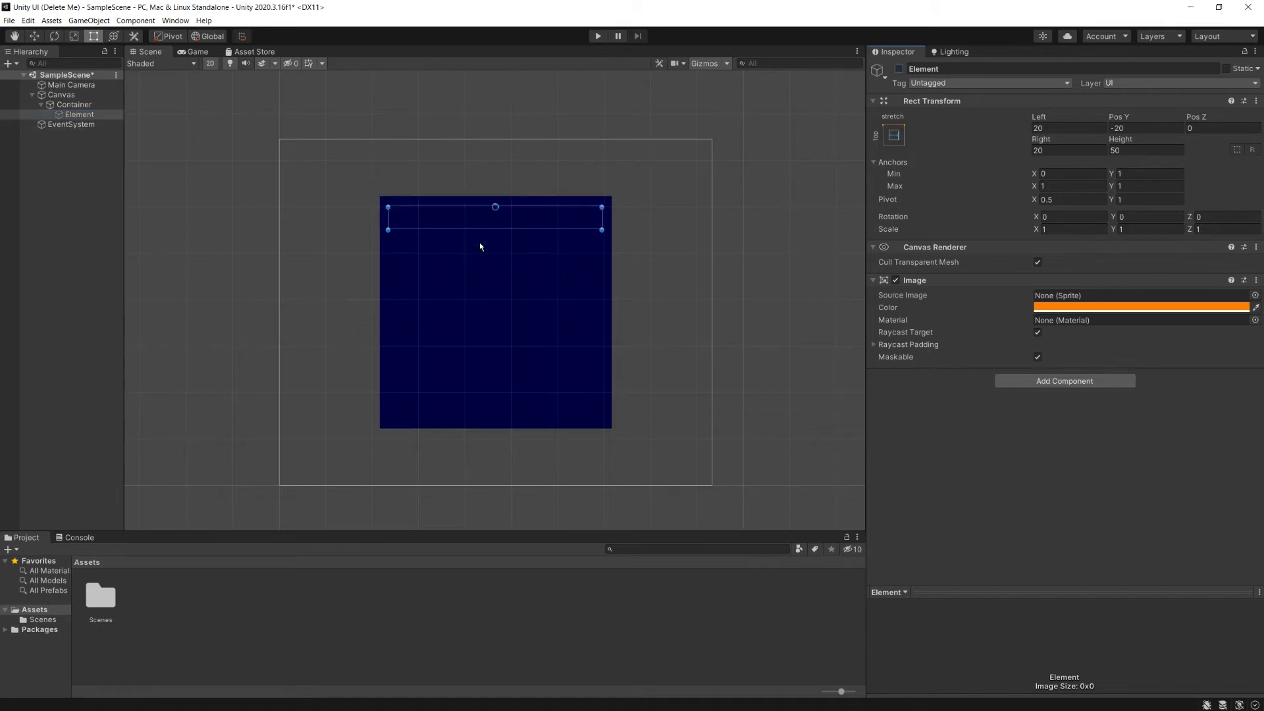
Step: Add a UI Image as a child of Container, keeping the default name Image
right_click(79, 107)
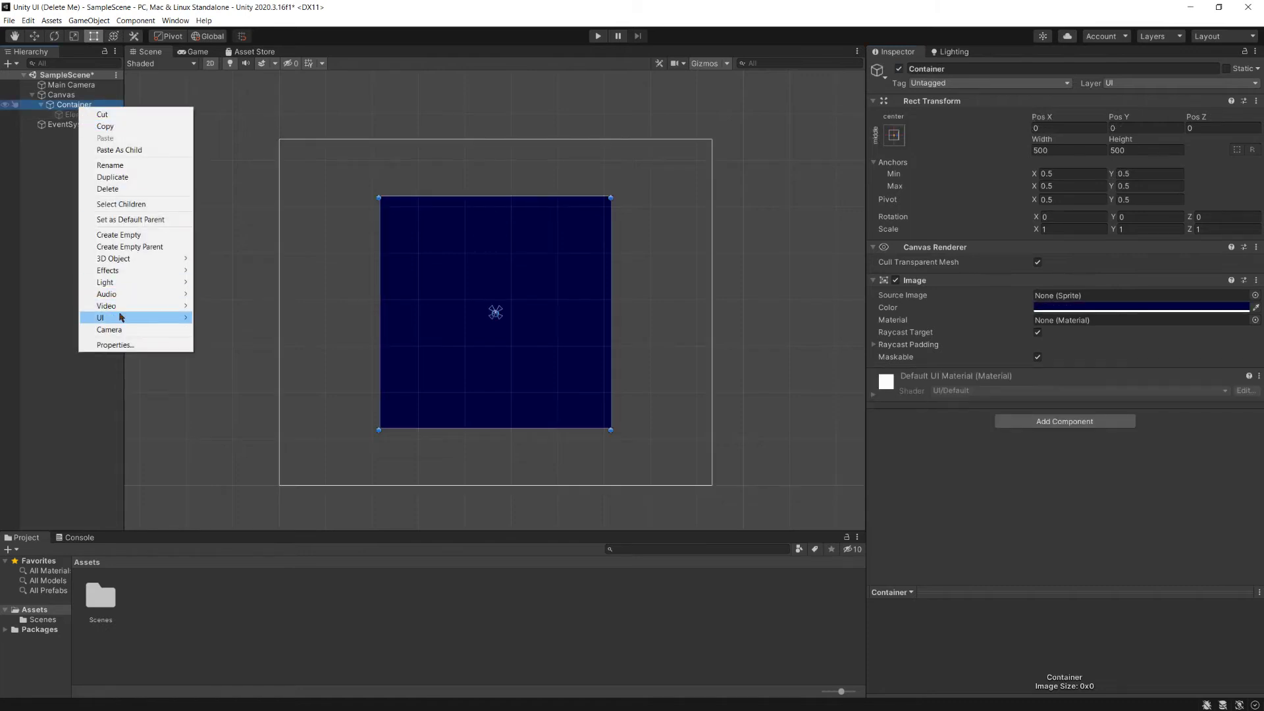
mouse_move(122, 317)
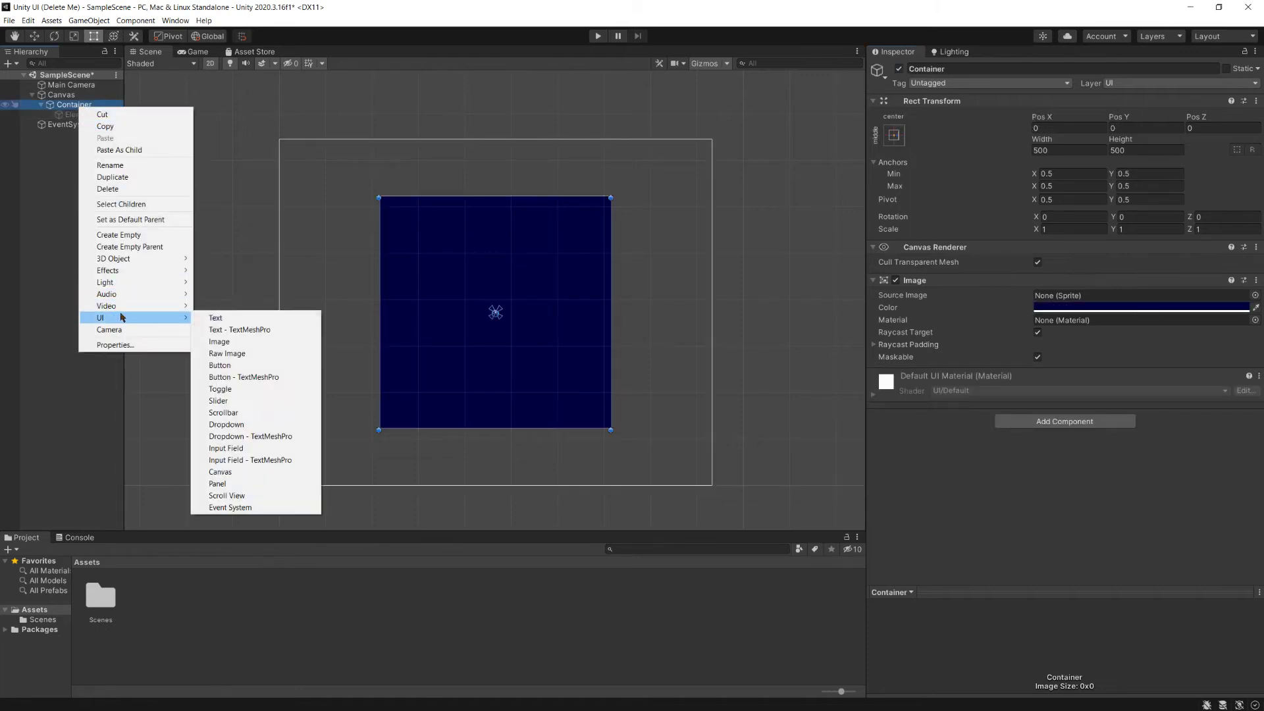
click(241, 341)
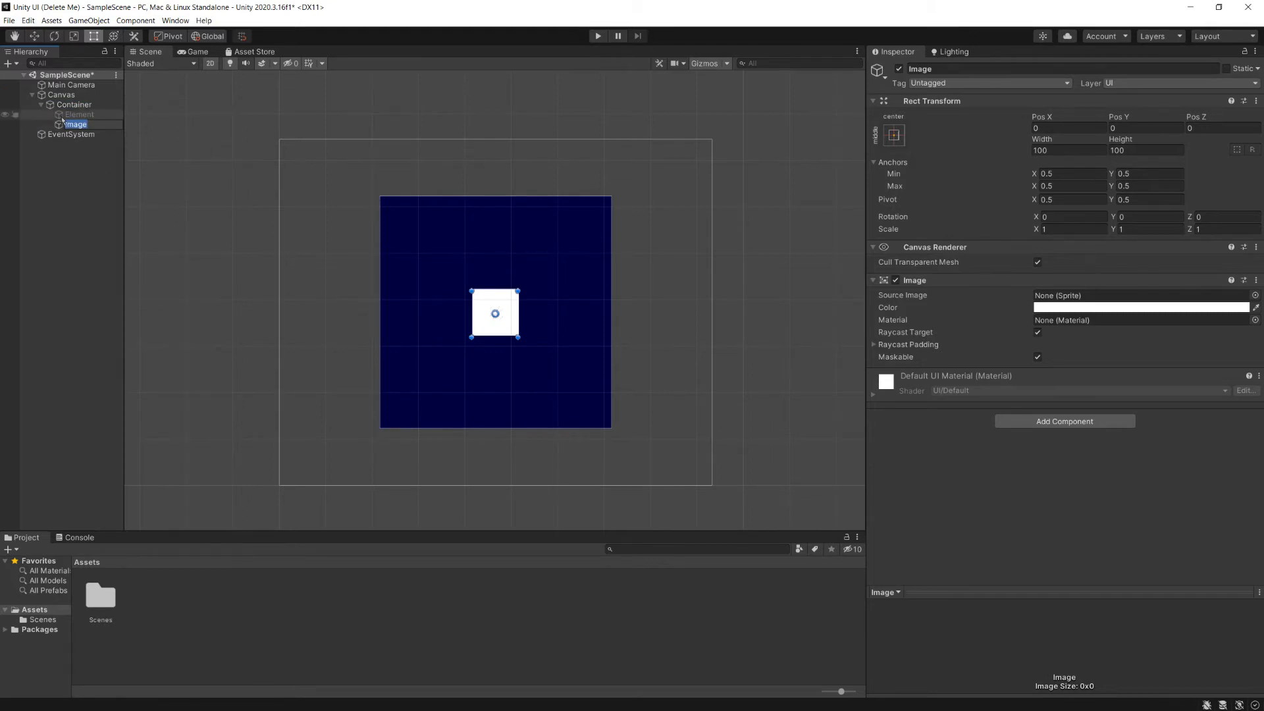
key(Return)
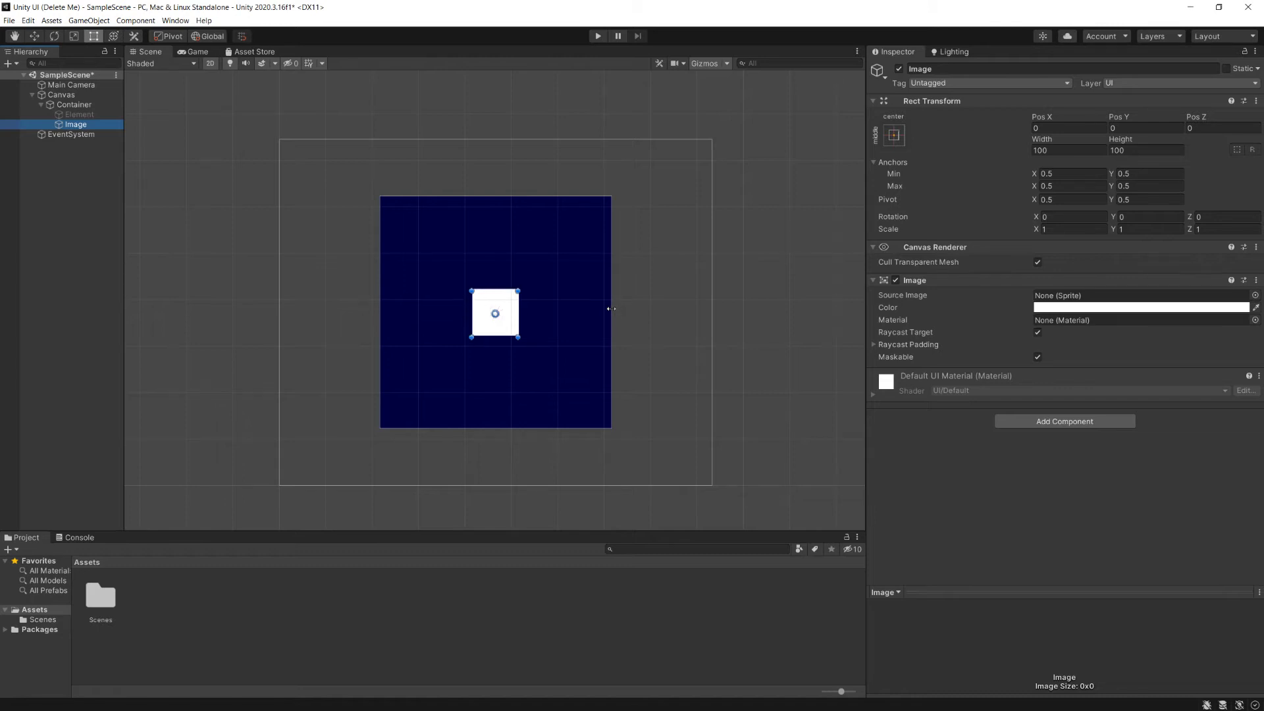
Step: Resize the Container to watch the Image follow, then undo and redo
mouse_move(612, 311)
mouse_down()
mouse_move(489, 311)
mouse_move(612, 317)
mouse_up()
mouse_move(505, 428)
mouse_down()
mouse_move(506, 344)
mouse_move(511, 428)
mouse_up()
key(ctrl+z)
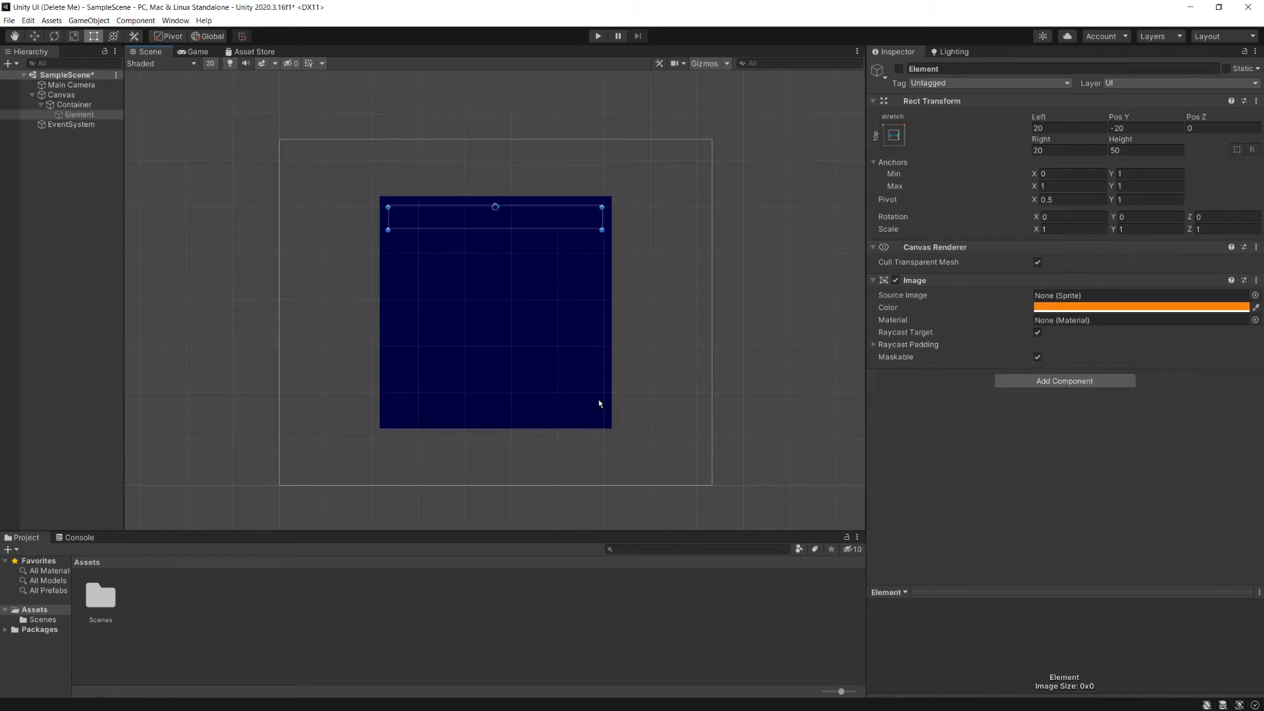
key(ctrl+y)
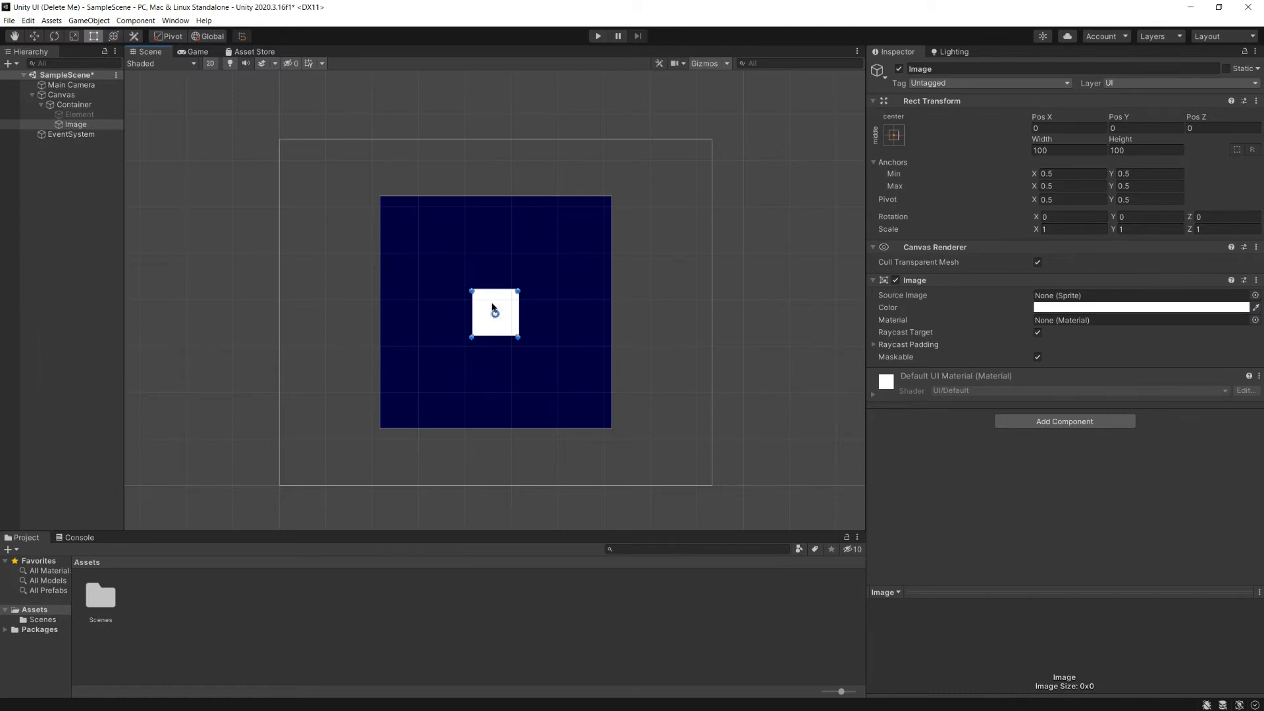
Step: Drag the Image to the Container's lower right and move its anchor to about 0.266, 0.37
drag(512, 299, 573, 365)
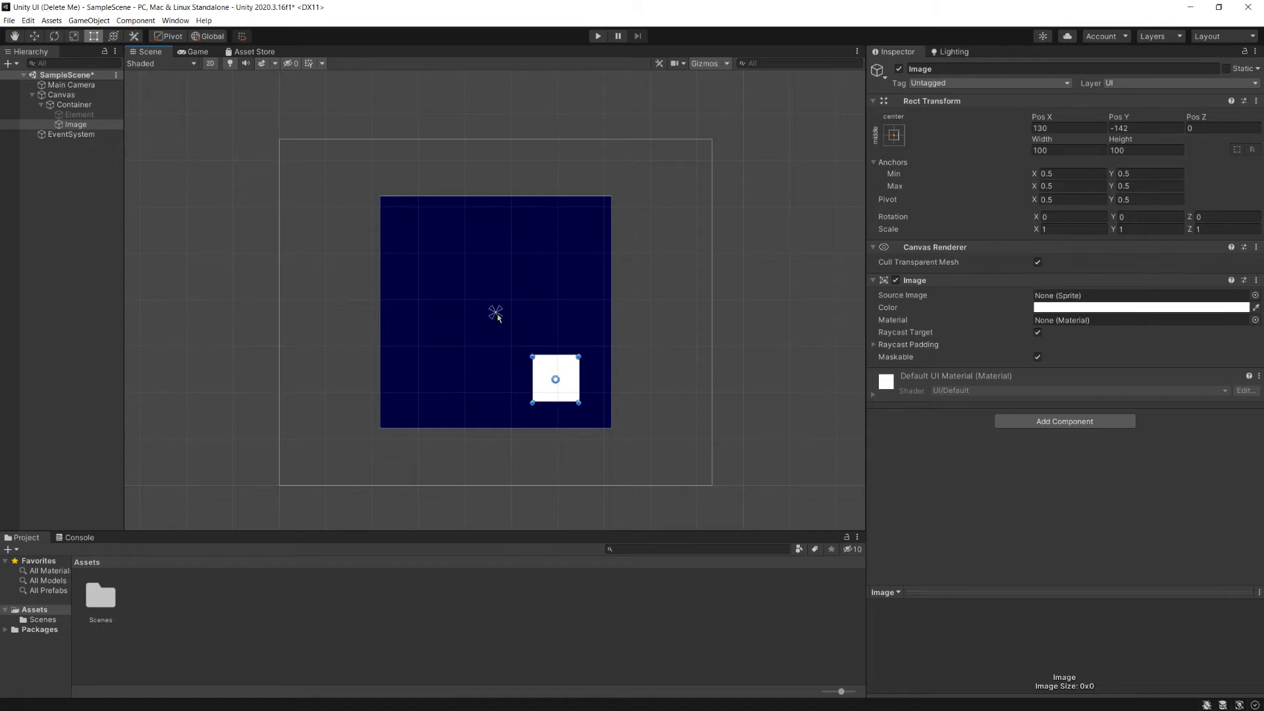
mouse_move(496, 313)
mouse_down()
mouse_move(497, 290)
mouse_move(546, 288)
mouse_move(514, 345)
mouse_move(466, 321)
mouse_move(465, 284)
mouse_move(464, 300)
mouse_move(485, 304)
mouse_up()
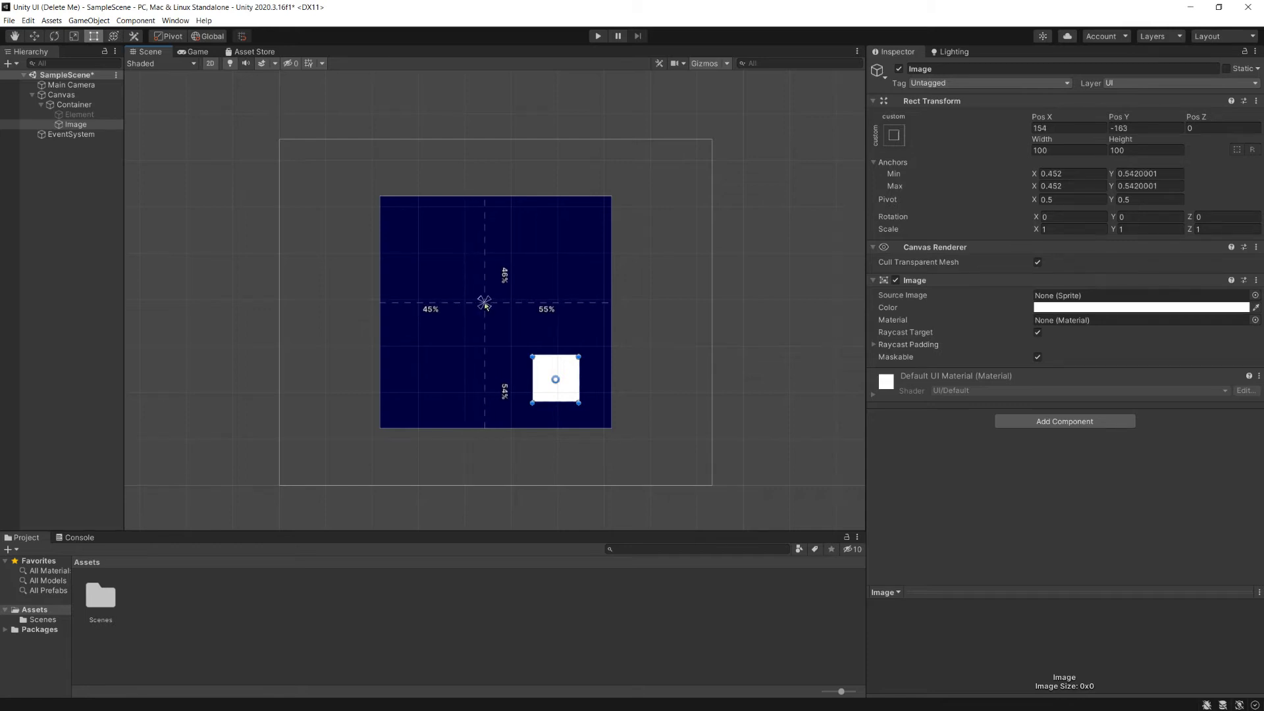
drag(486, 305, 571, 248)
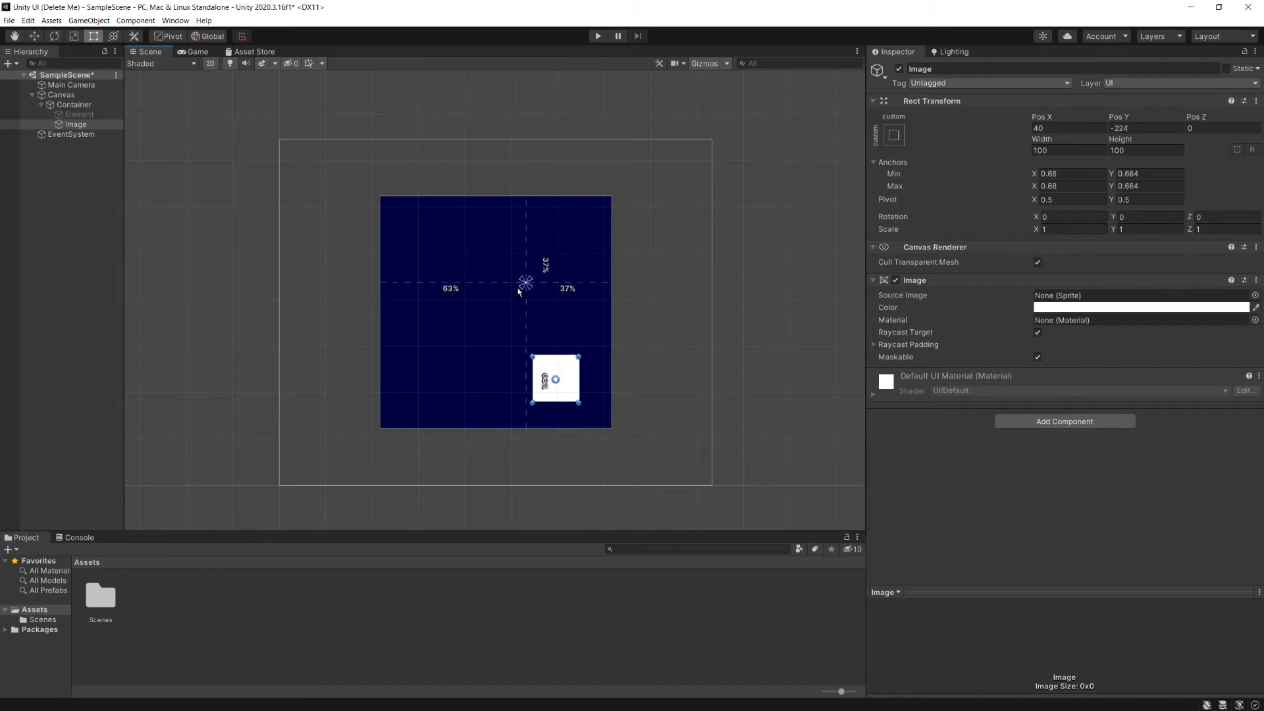
drag(520, 292, 436, 352)
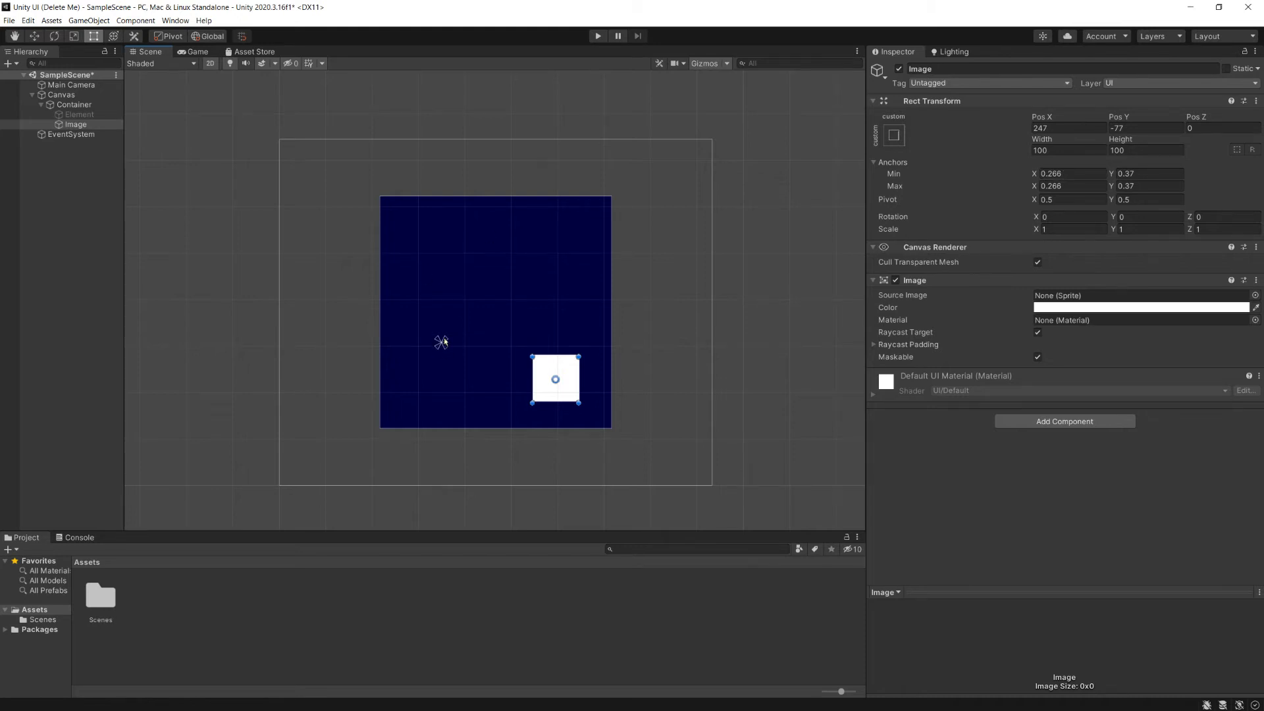
Step: Split the Image's anchors, pulling the Max anchor to 0.74, 0.724, and begin editing Min X
drag(445, 341, 555, 259)
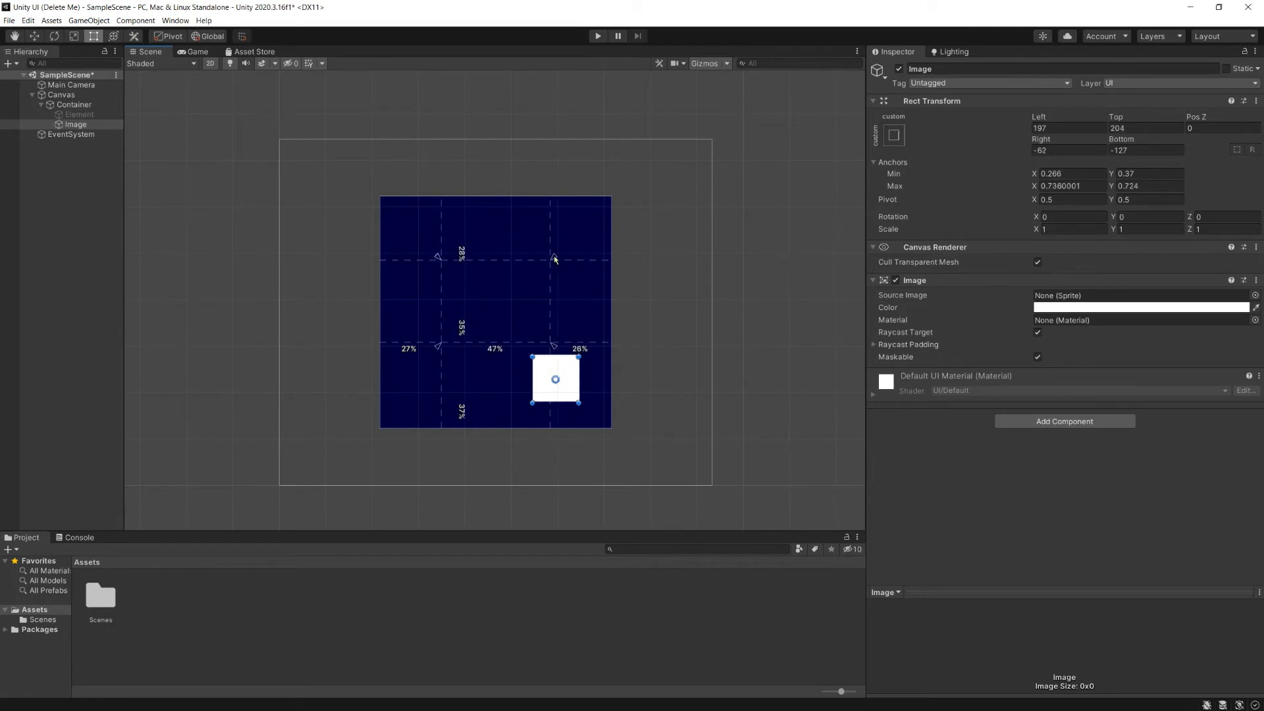
drag(555, 255, 556, 256)
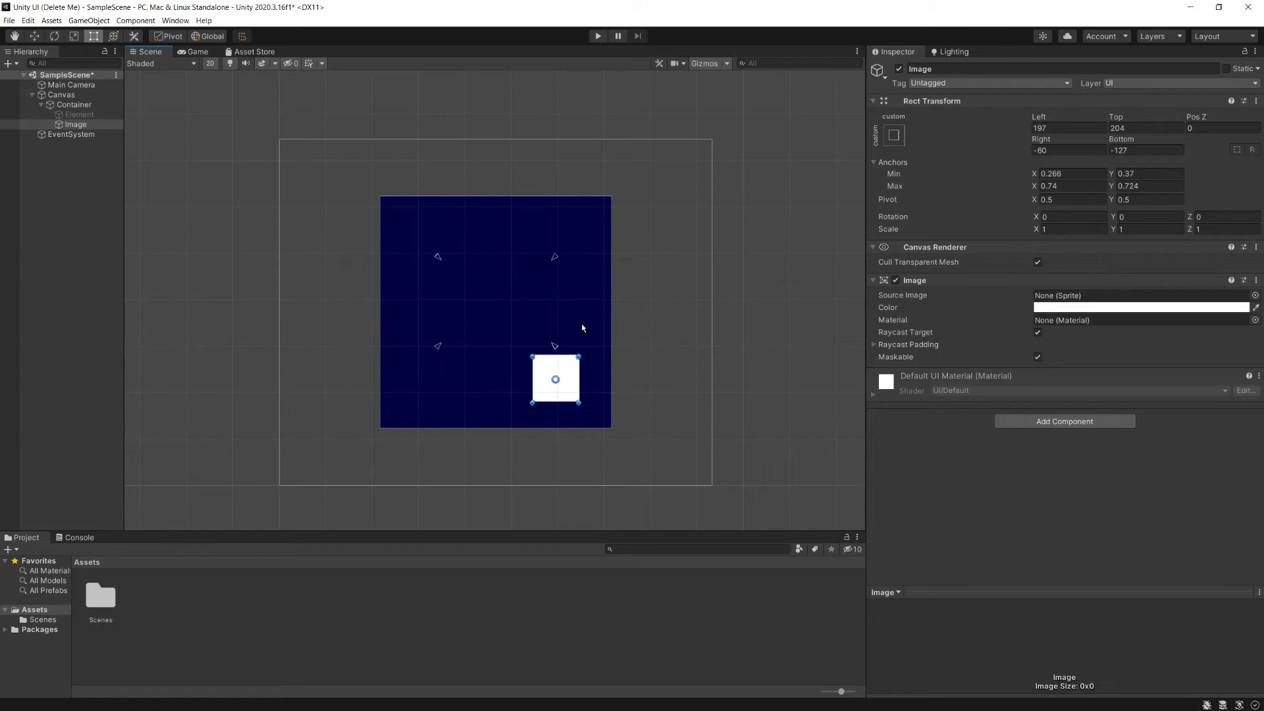
click(1067, 173)
Step: Set the Image's Anchors Min X to 0 and Max X to 0.5
text(0)
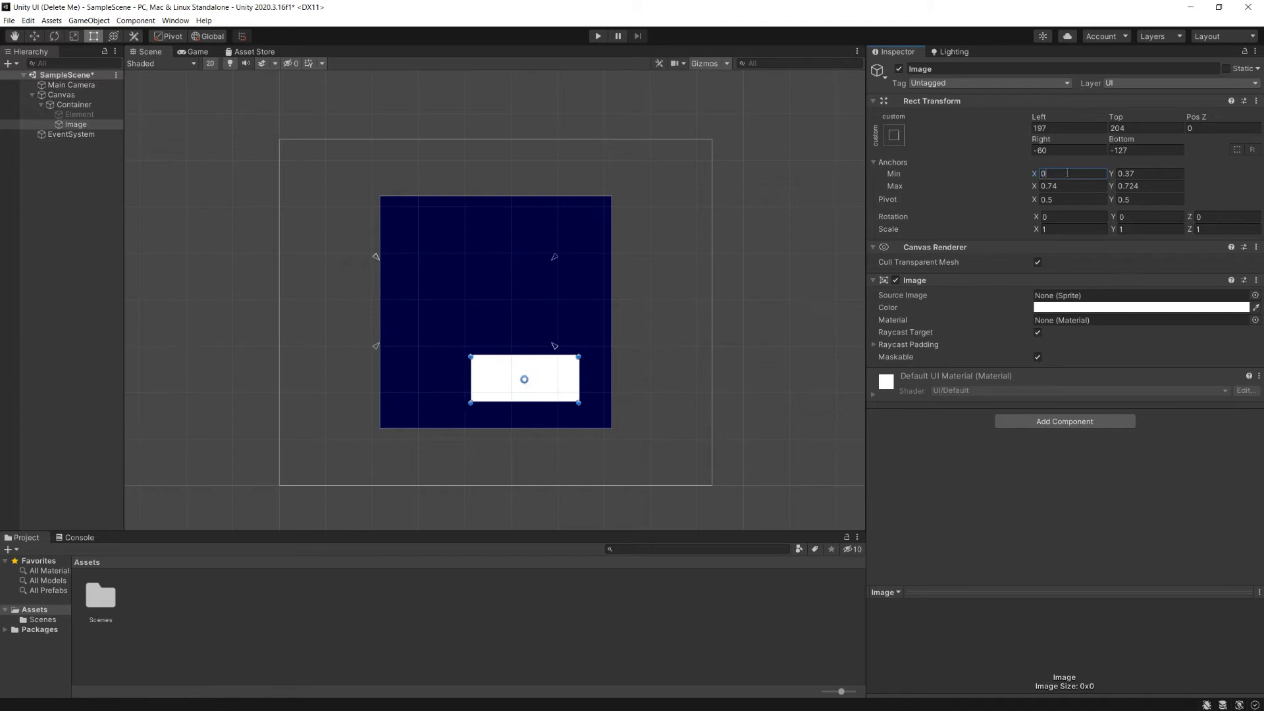
key(Tab)
key(Tab)
text(.5)
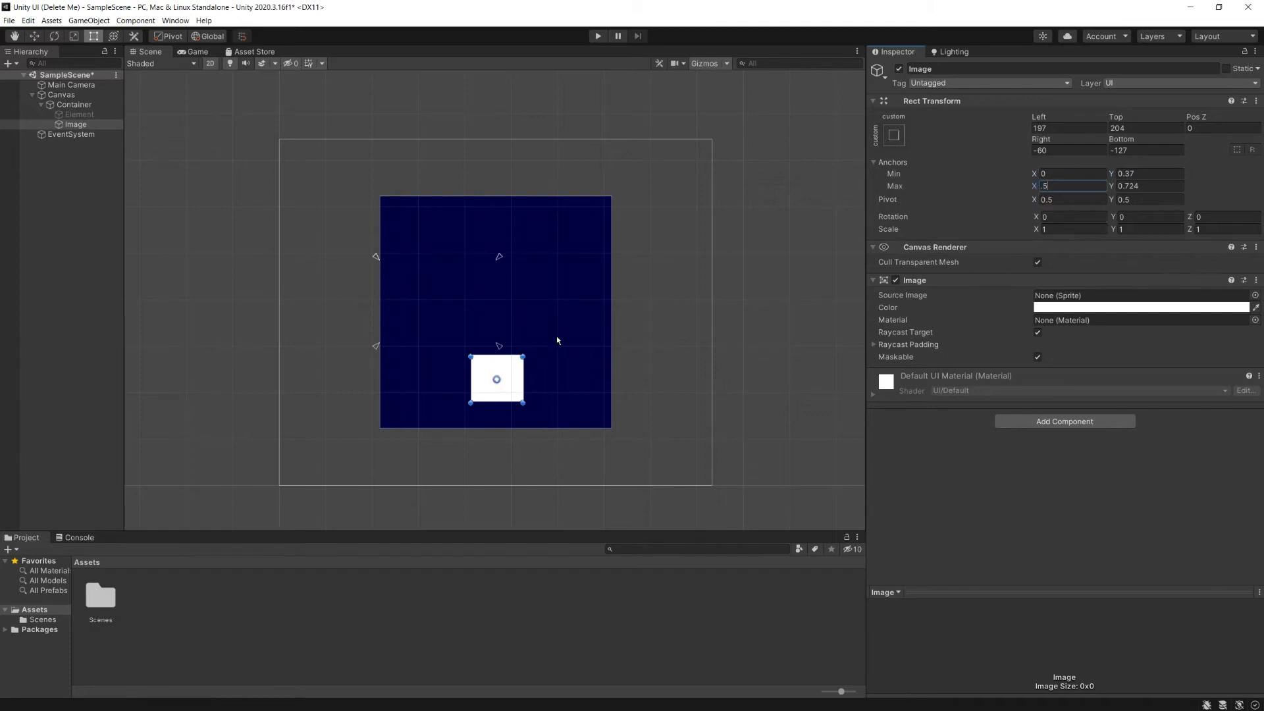
click(499, 258)
drag(499, 259, 501, 257)
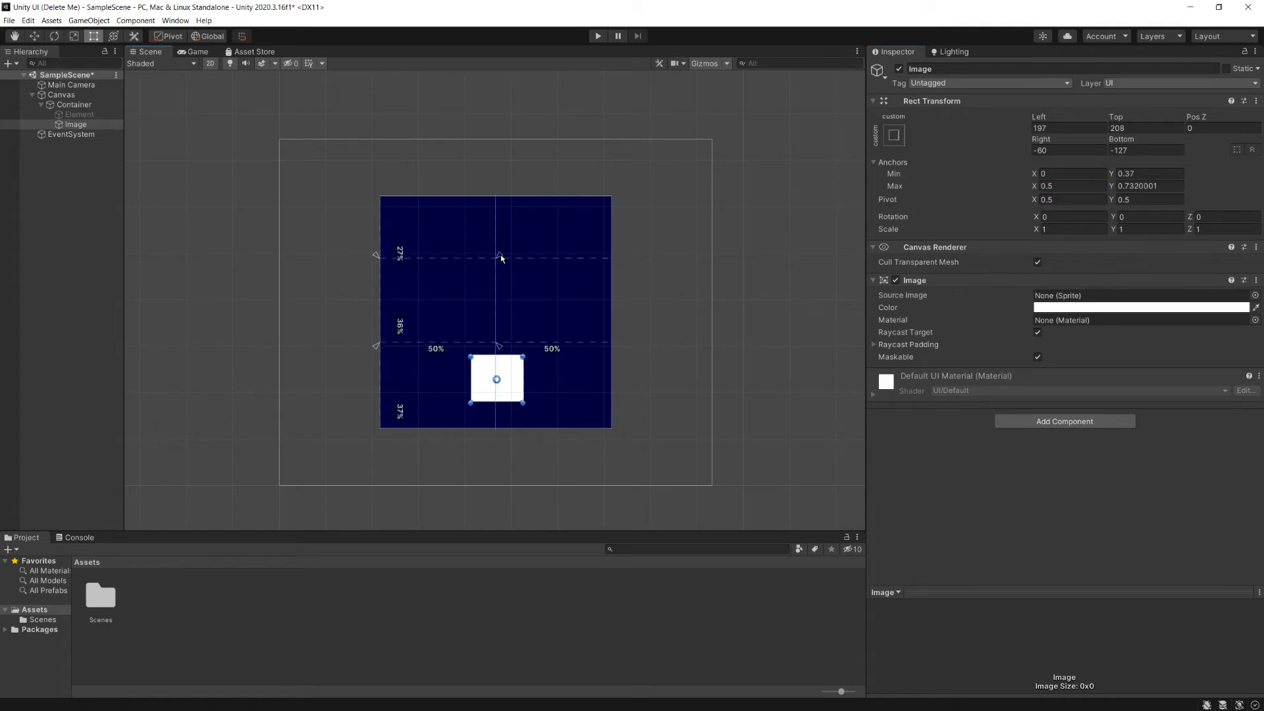
drag(501, 258, 502, 259)
Step: Set the Image's Anchors Min Y to 0 and Max Y to 1
click(1144, 171)
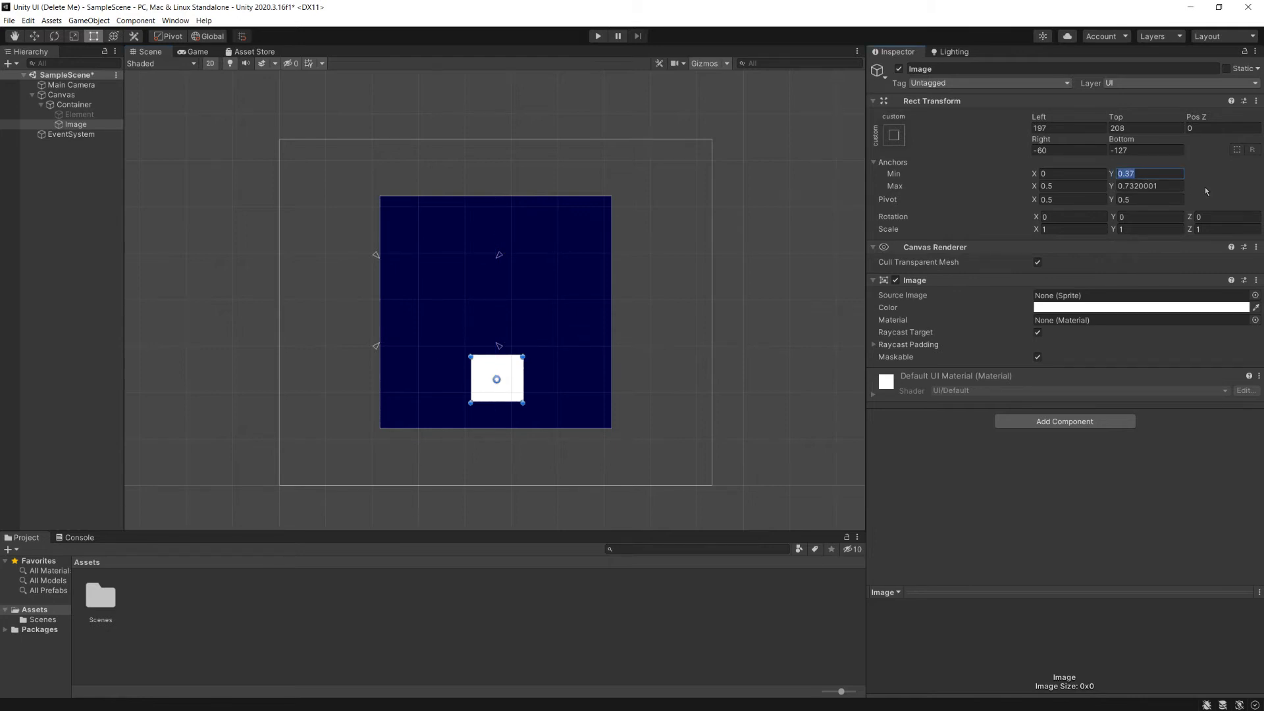
text(0)
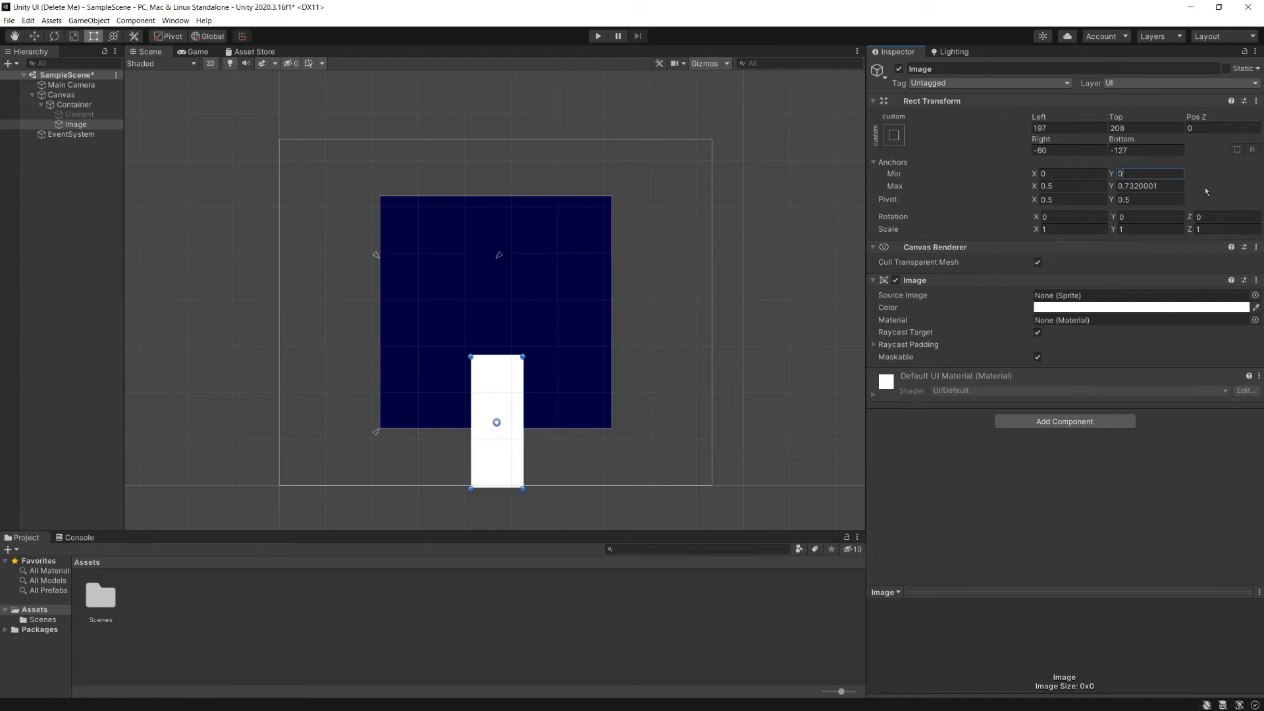
key(Tab)
key(Tab)
text(1)
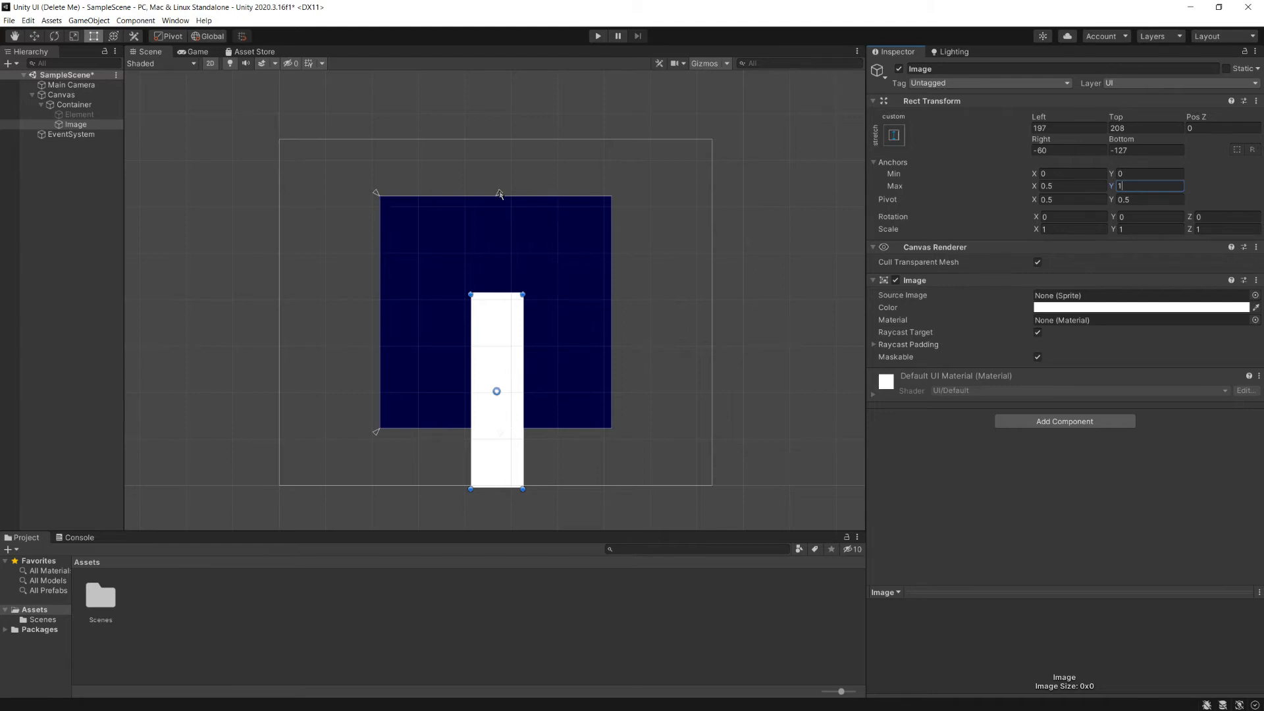
click(500, 195)
Step: Try Anchors Min X values .1, .2 and .4, then settle back on 0
mouse_move(1037, 175)
mouse_down()
mouse_move(1048, 177)
mouse_move(1036, 178)
mouse_up()
click(1057, 176)
text(.1)
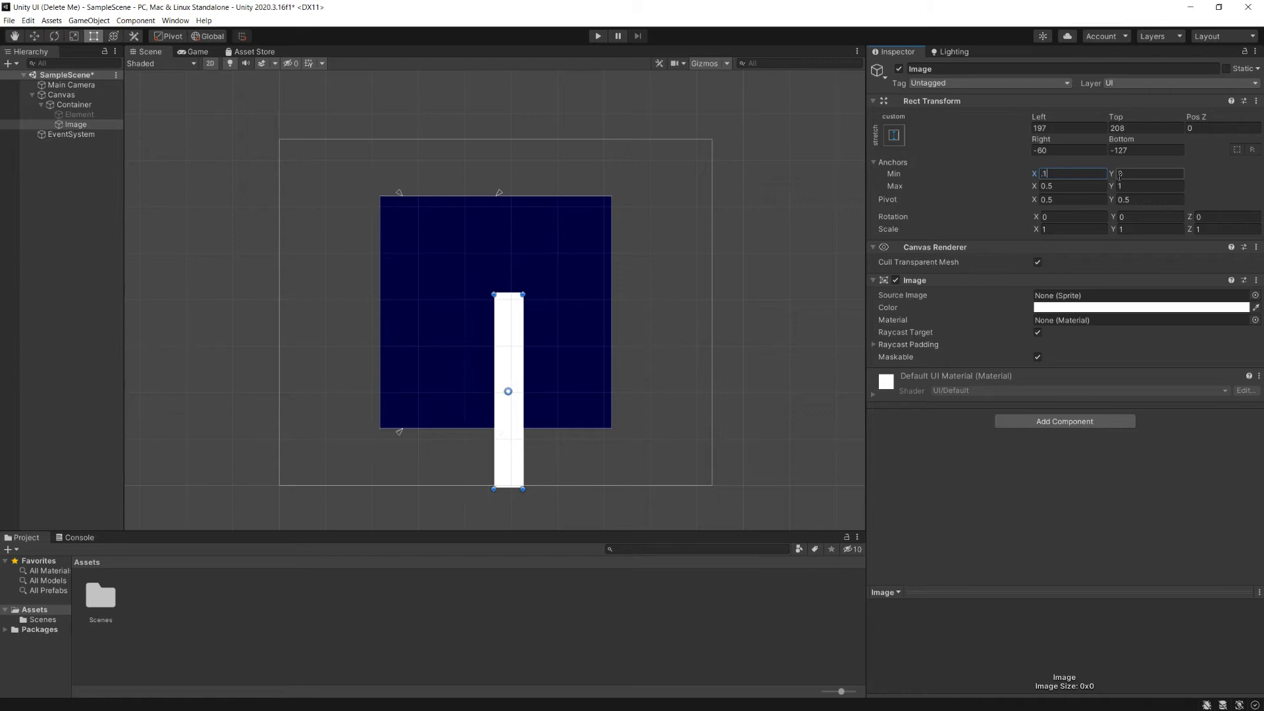
key(BackSpace)
text(2)
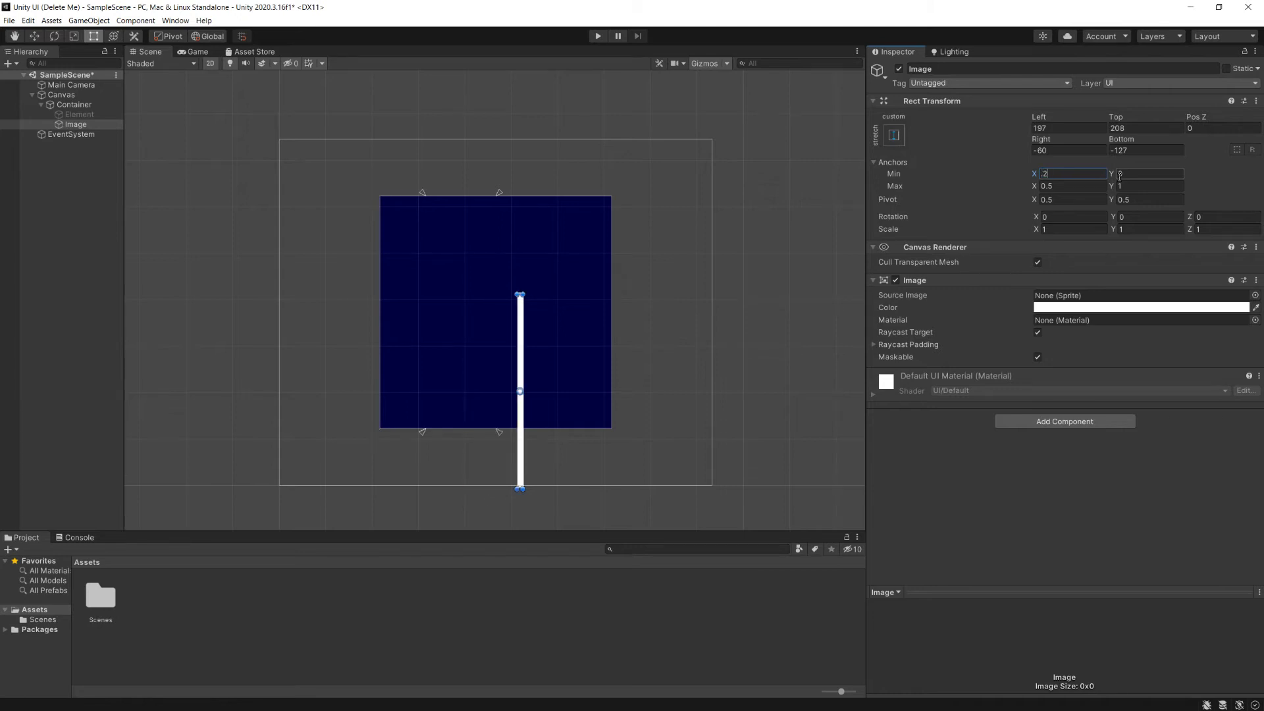
key(BackSpace)
text(4)
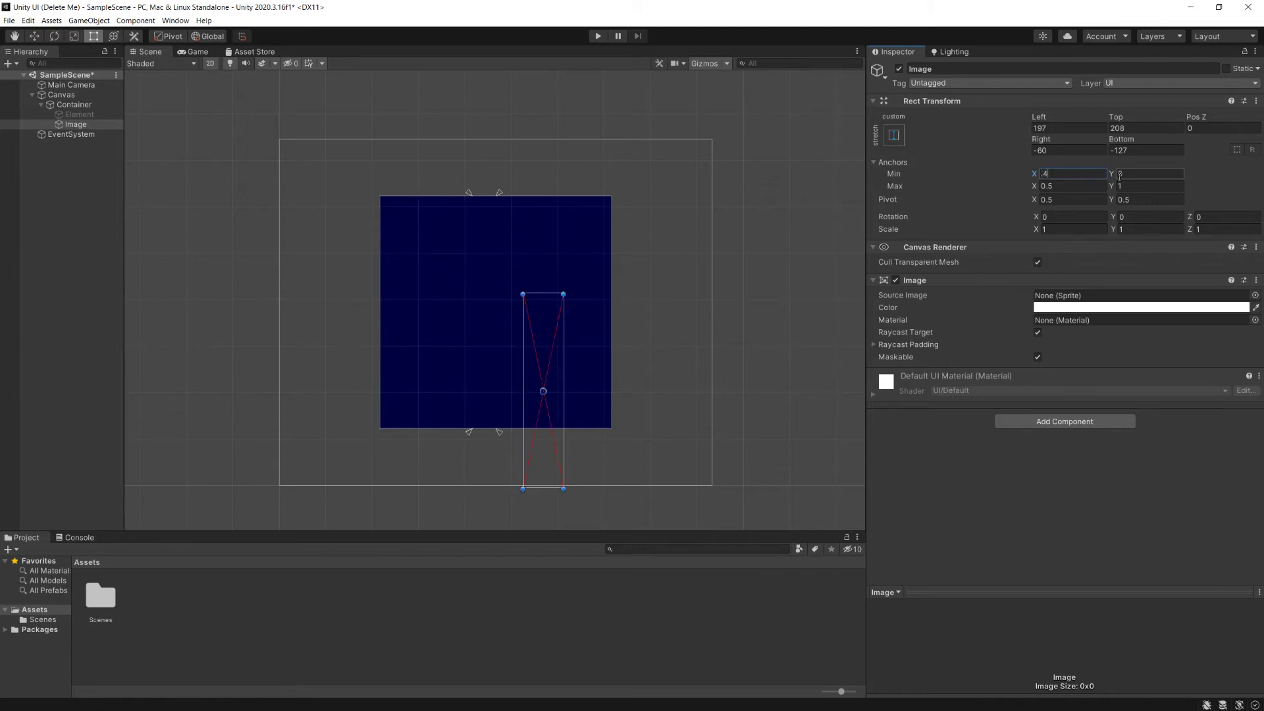
key(BackSpace)
key(BackSpace)
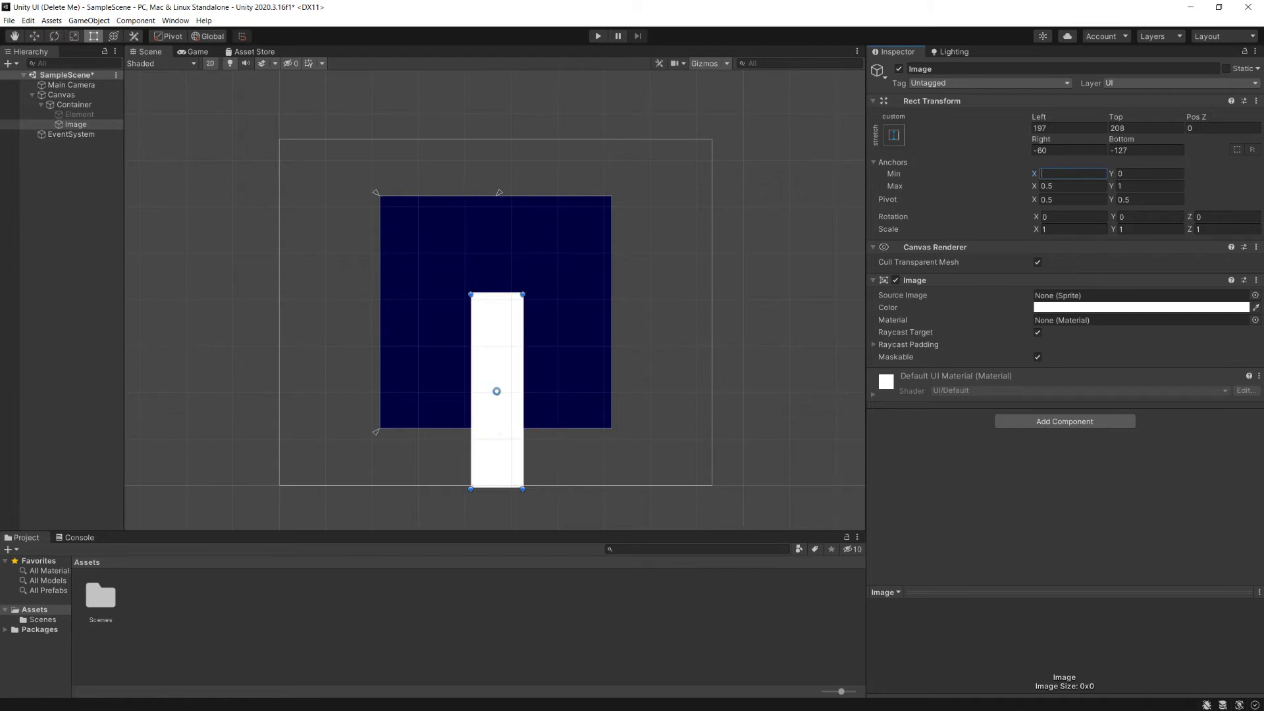
text(0)
key(Tab)
click(1044, 128)
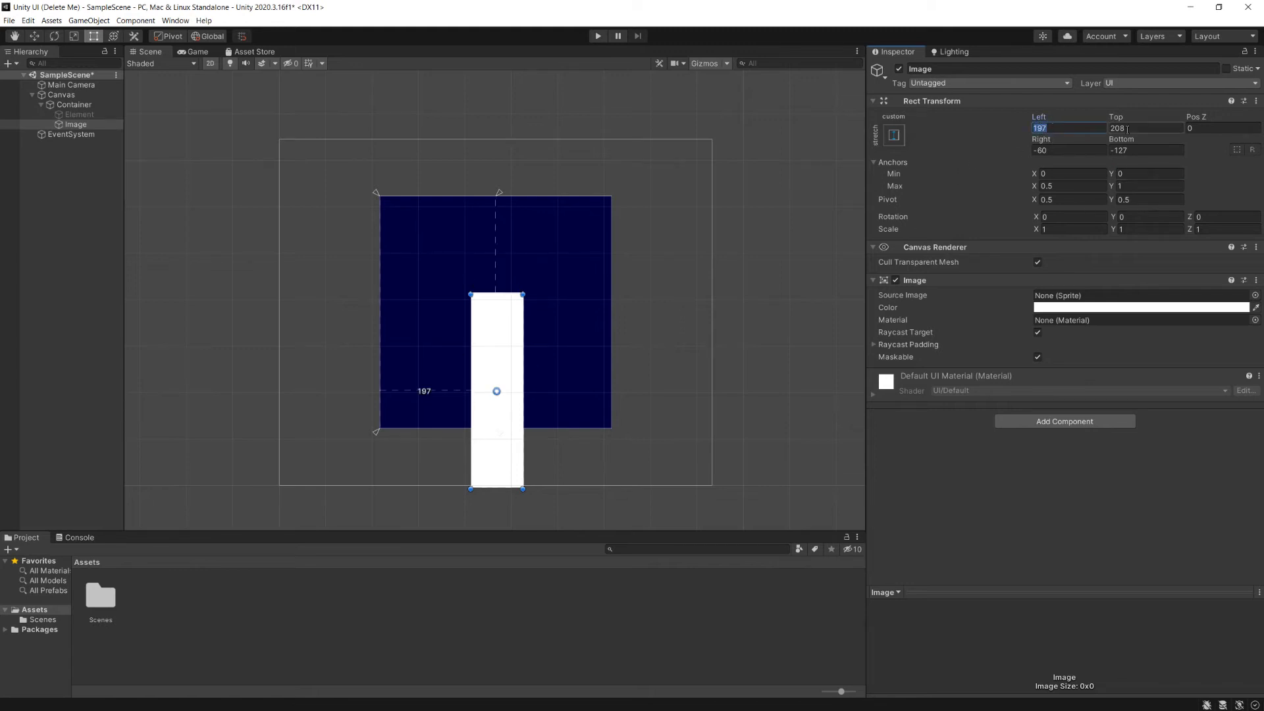
Step: Zero the Image's Left, Top and Right offsets and resize the Container to watch it follow
text(0)
key(Tab)
text(0)
key(Tab)
key(Tab)
text(0)
key(Tab)
text(0)
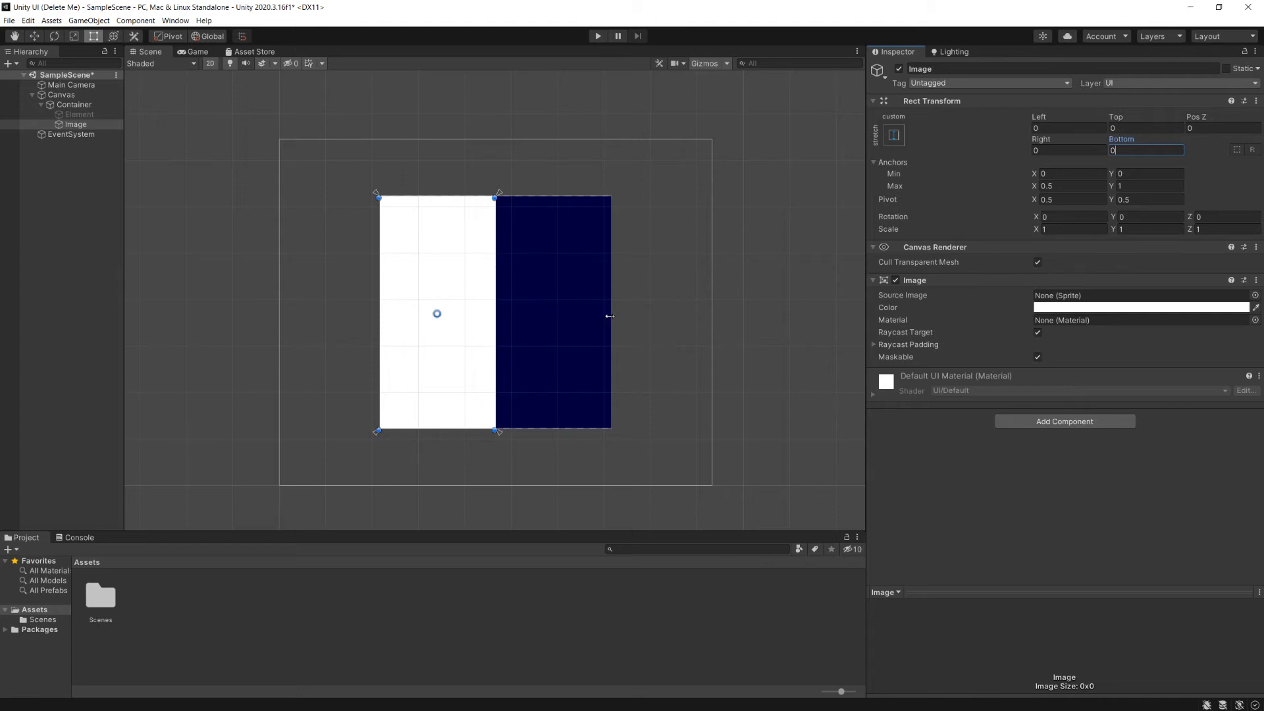
drag(610, 316, 527, 337)
drag(546, 429, 545, 361)
Step: Set the Image's Left, Top, Right and Bottom offsets to 10 each
click(1054, 128)
text(10)
key(Tab)
text(10)
key(Tab)
key(Tab)
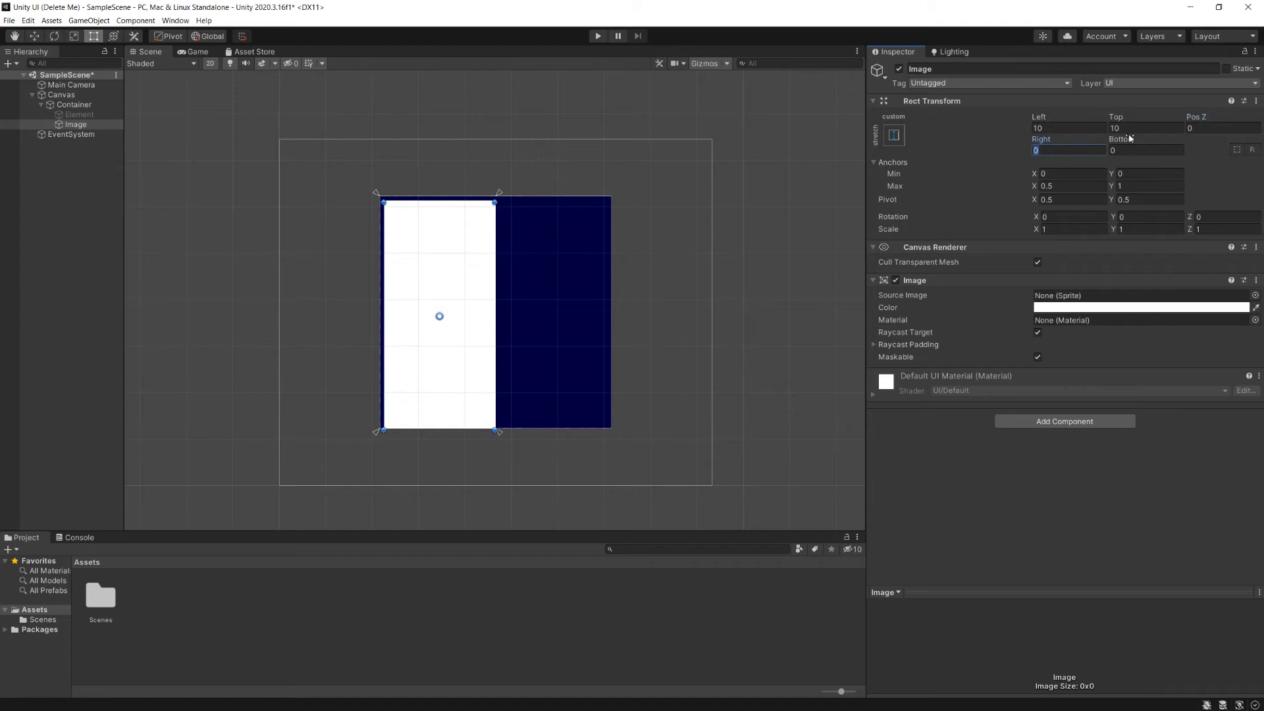
text(10)
key(Tab)
text(10)
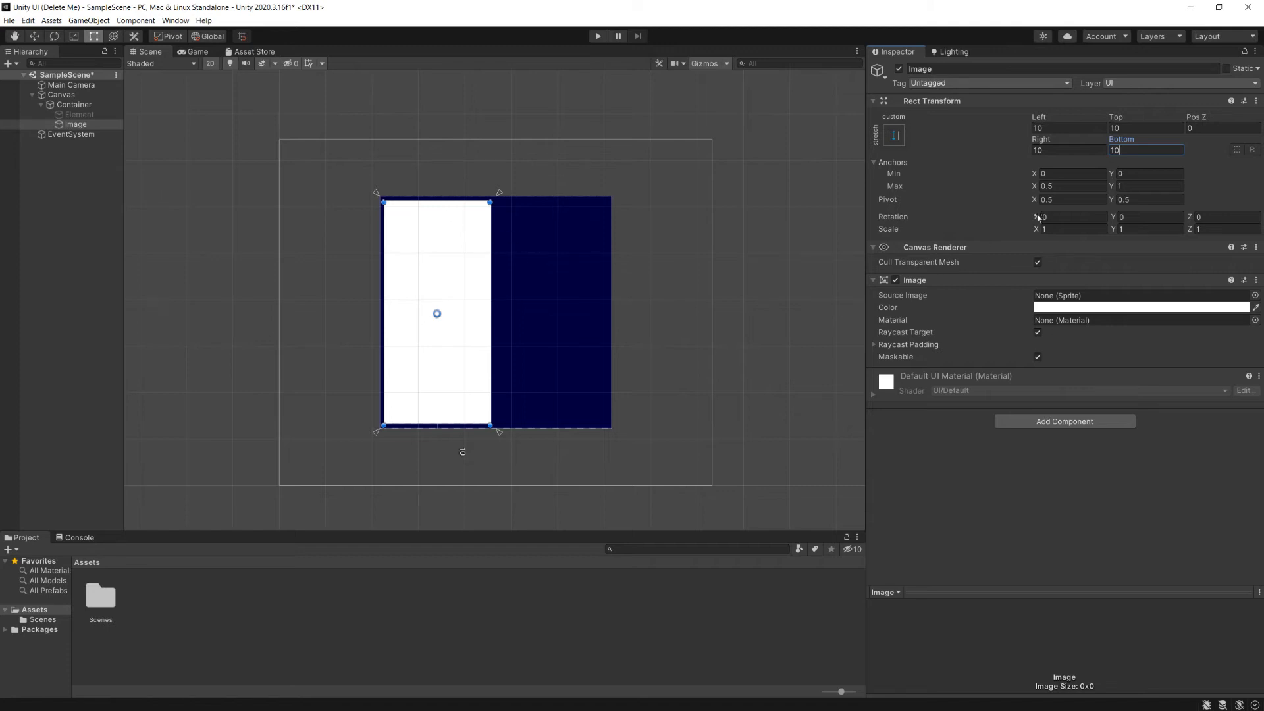
Step: Collapse the Anchors foldout and correct the Right offset from -10 to 10
click(1048, 164)
click(1088, 142)
text(-10)
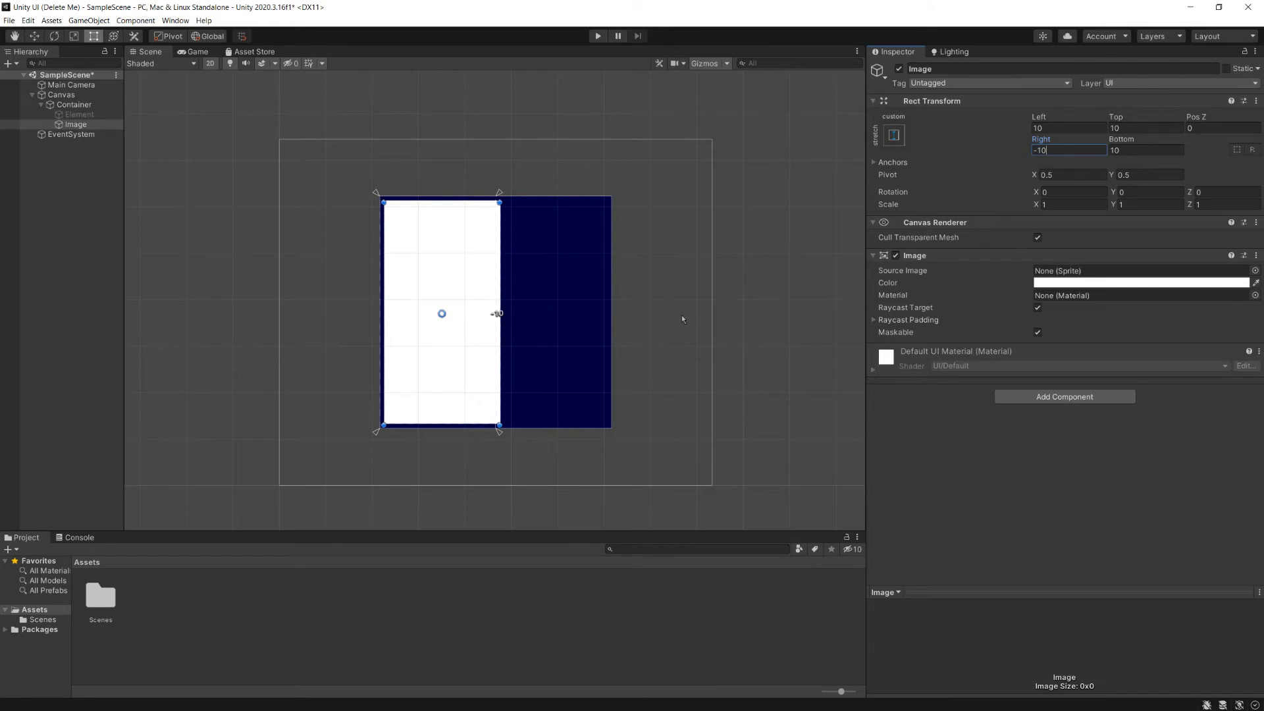
key(BackSpace)
key(BackSpace)
key(BackSpace)
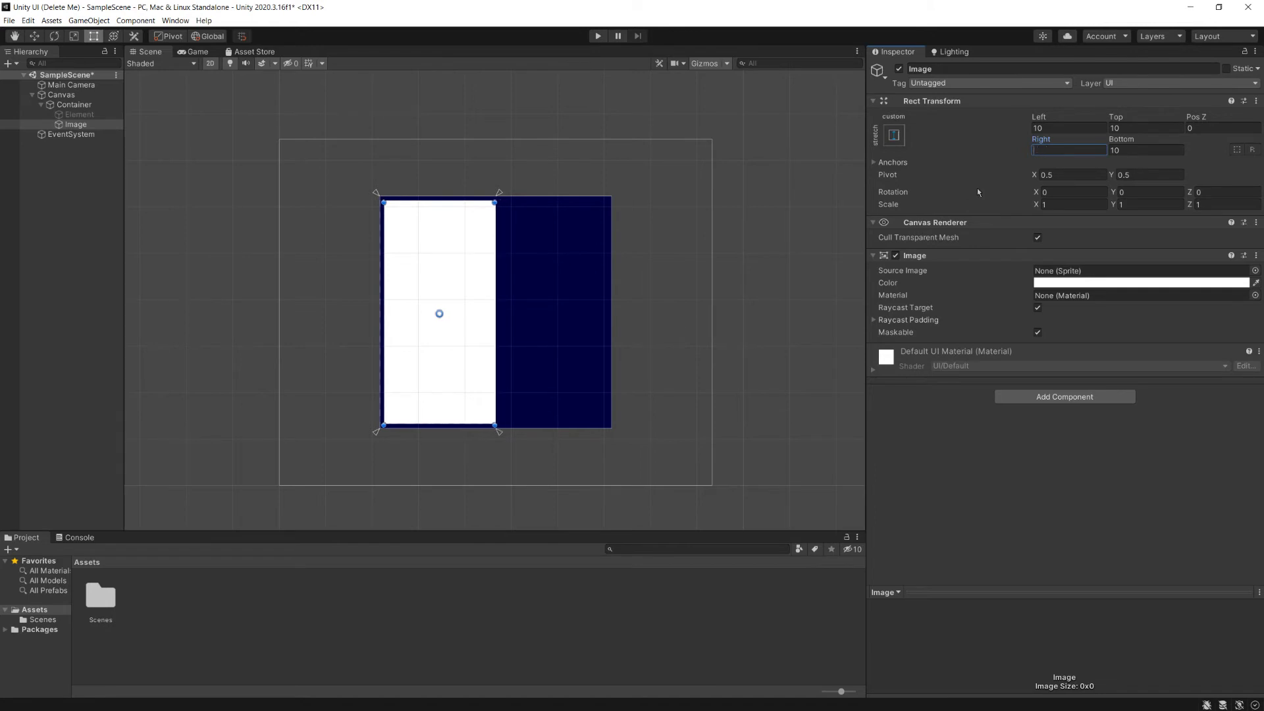
text(10)
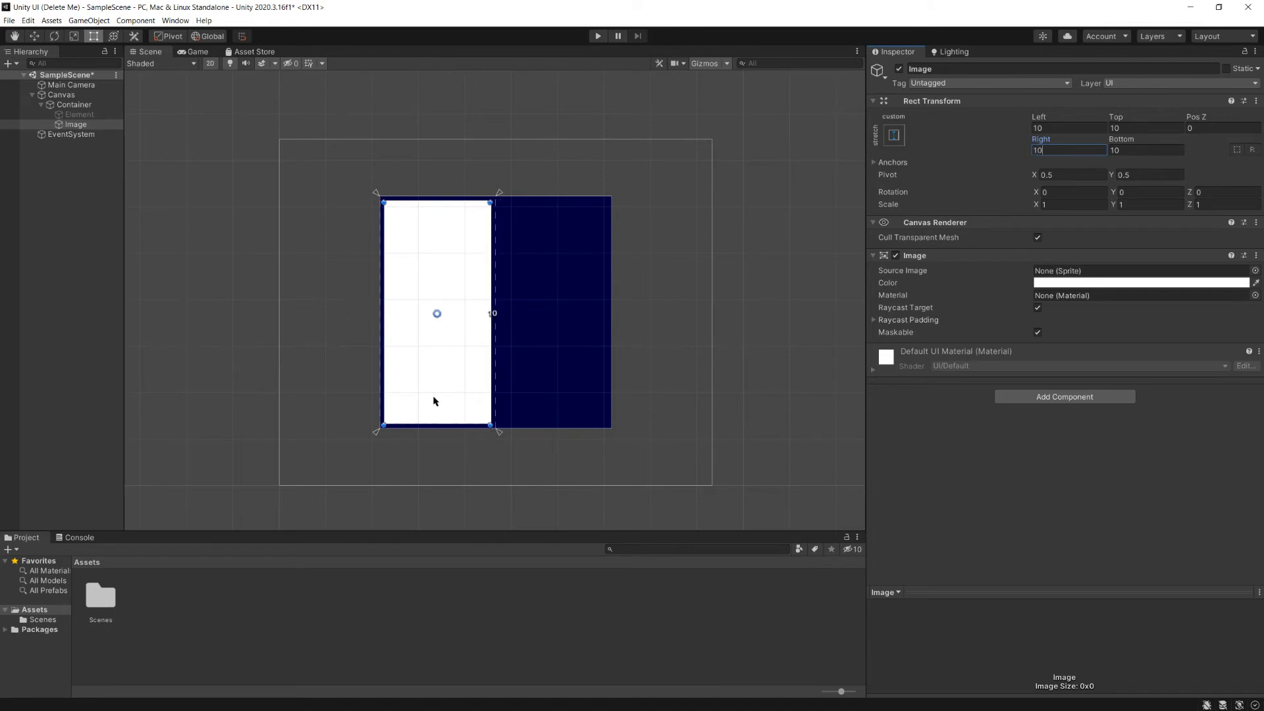
click(580, 395)
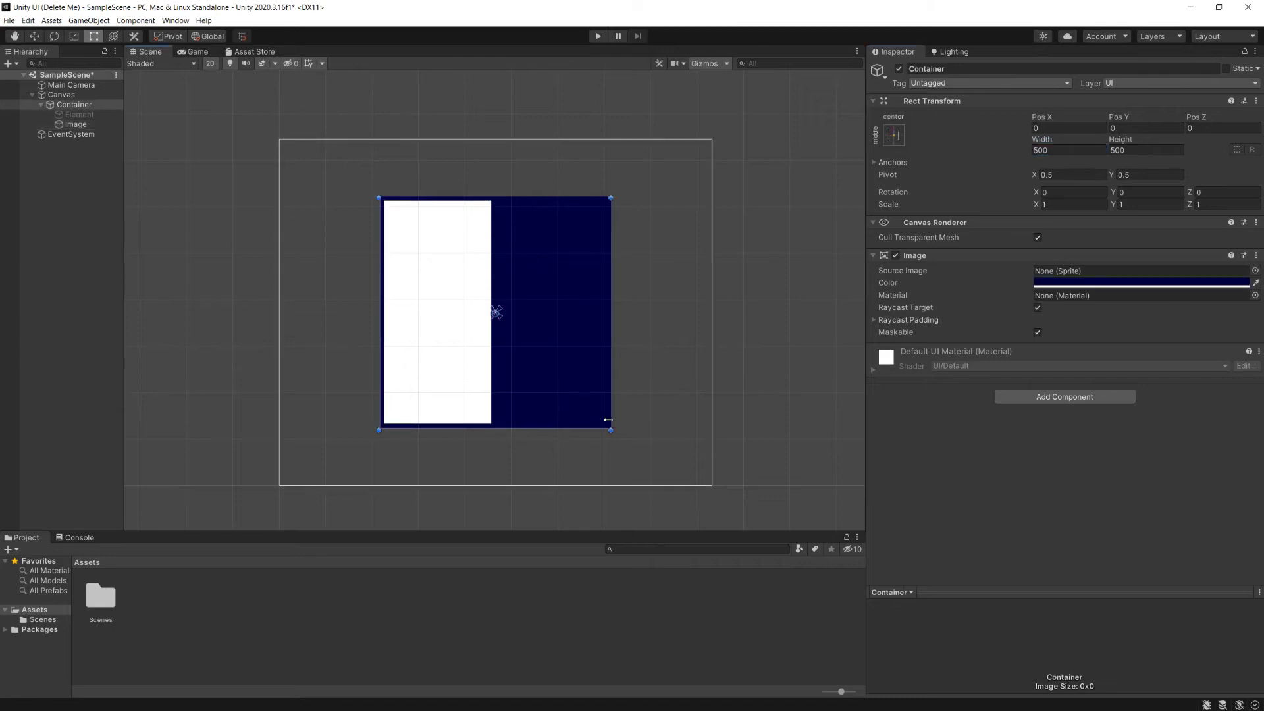
drag(612, 395, 650, 414)
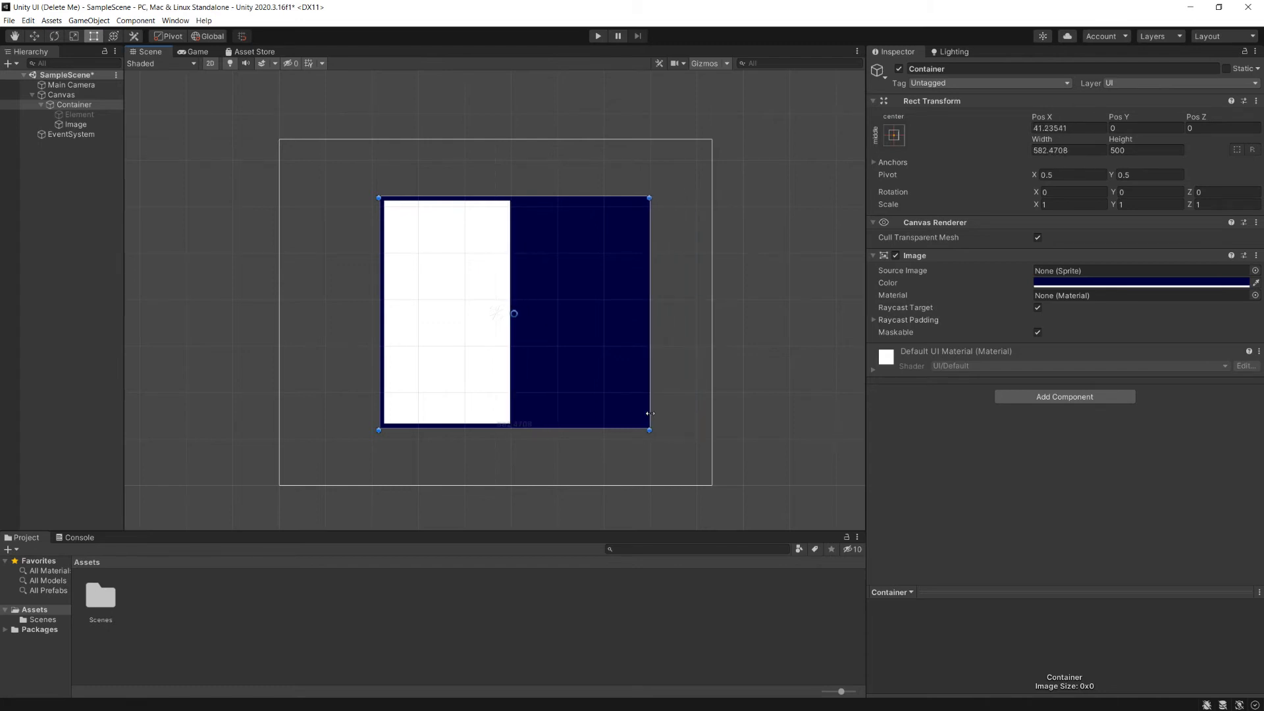
key(ctrl+z)
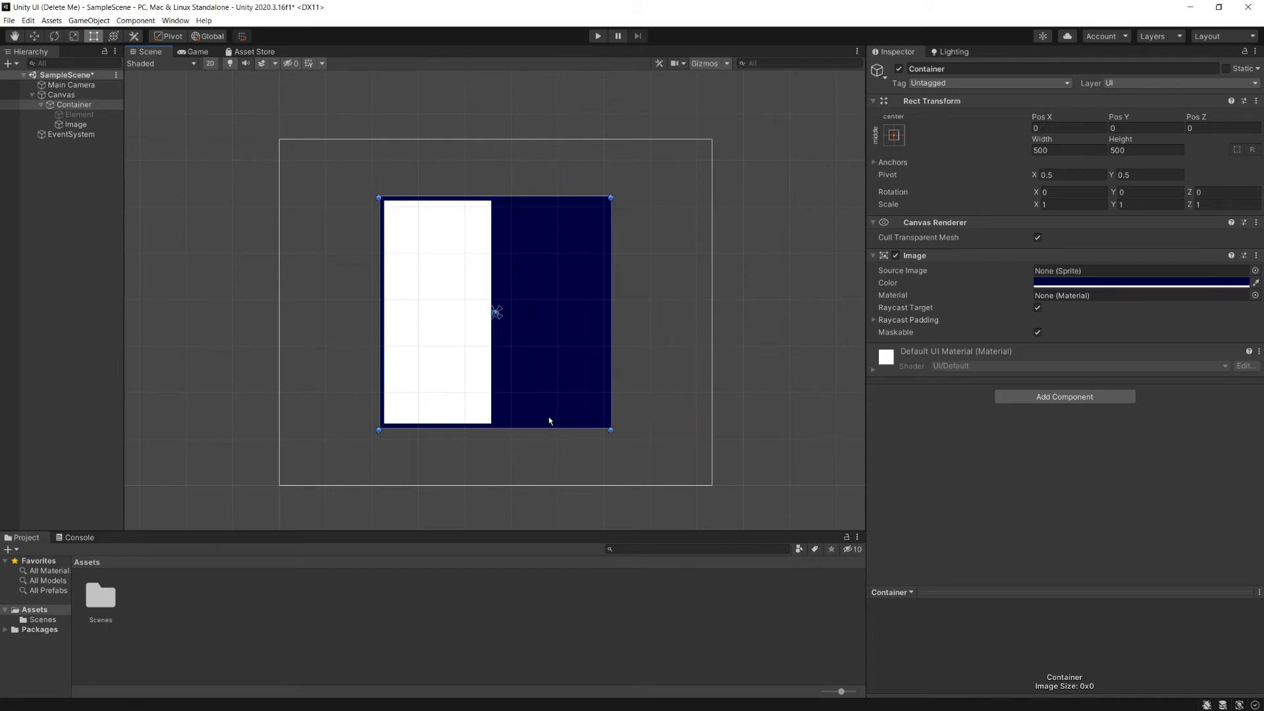
click(464, 362)
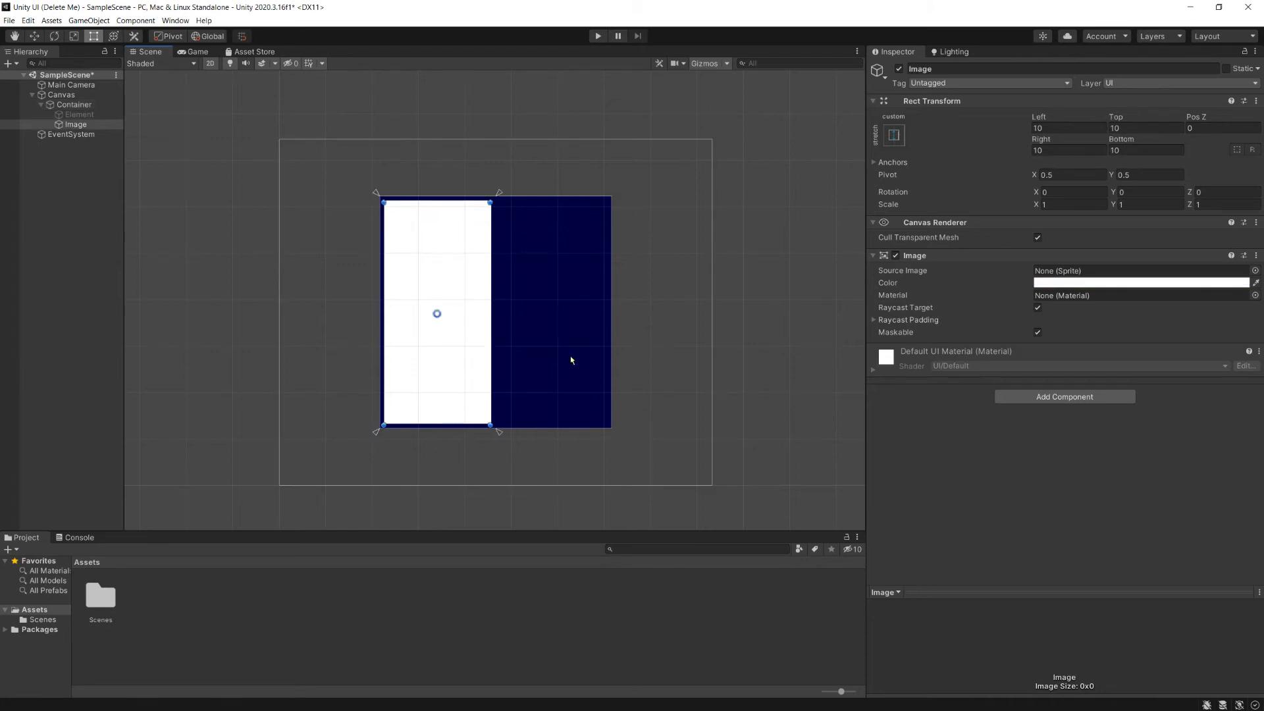
Step: Expand Anchors and set the Image's Anchors Max X to 0
click(914, 164)
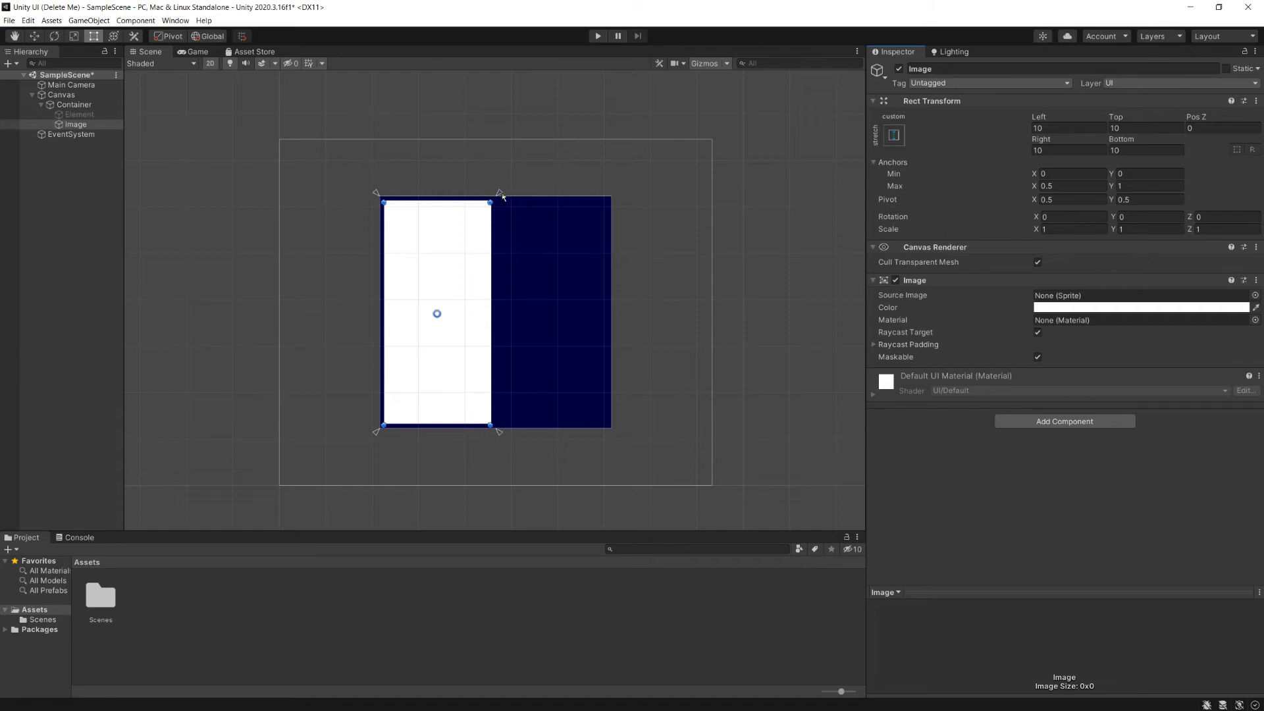
click(1061, 187)
text(0)
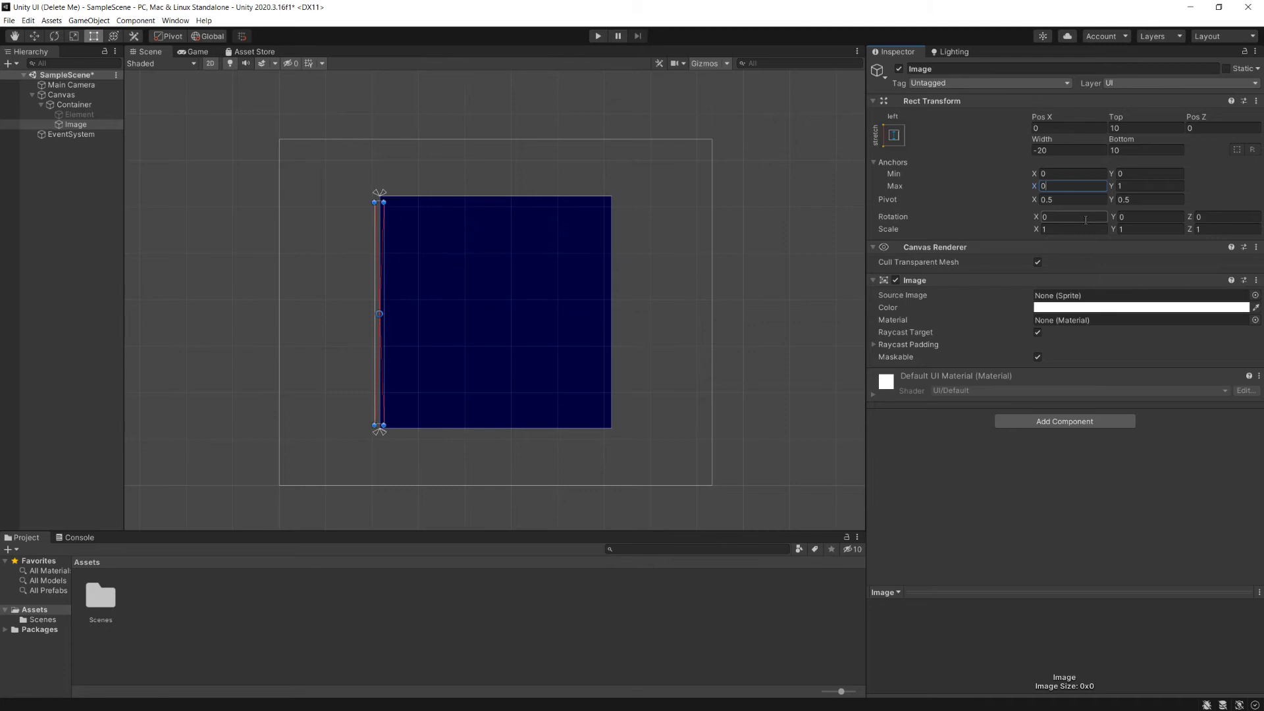
key(Tab)
click(1092, 175)
Step: Set the Image's Anchors Min X and Max X to 0.25, then try nudging Pos X and undo
text(0.25)
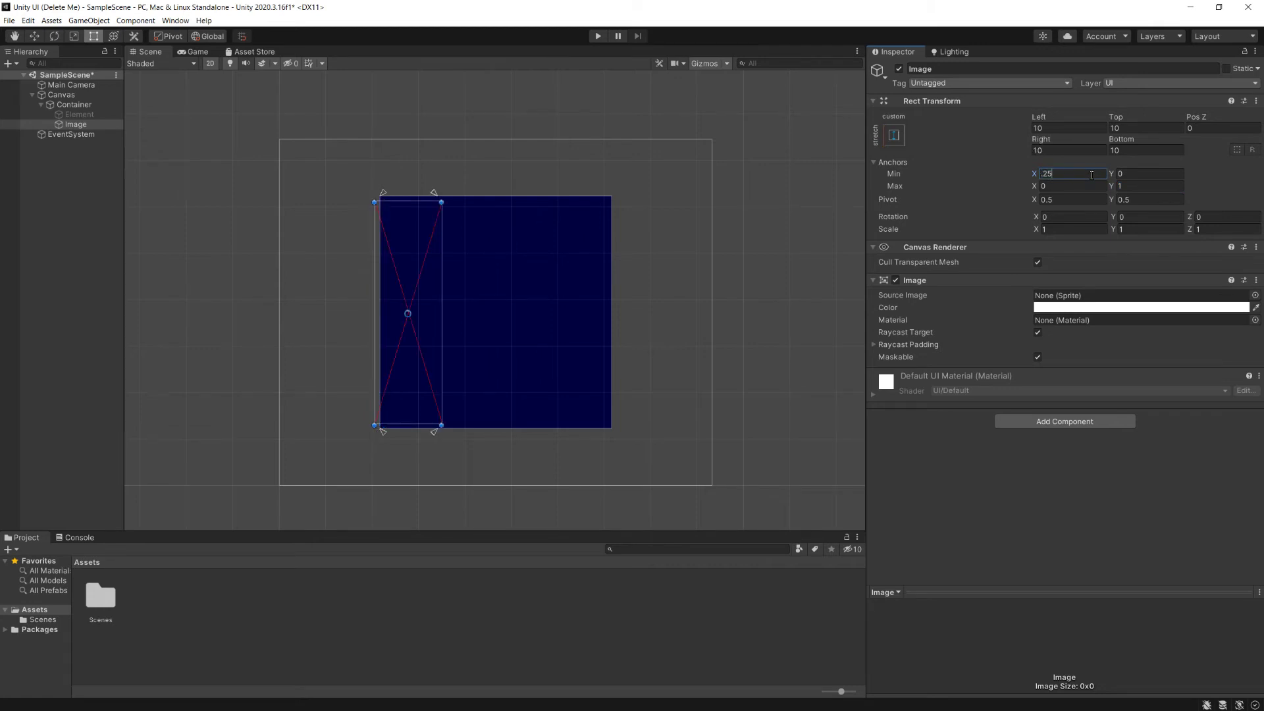
key(Tab)
key(Tab)
text(.25)
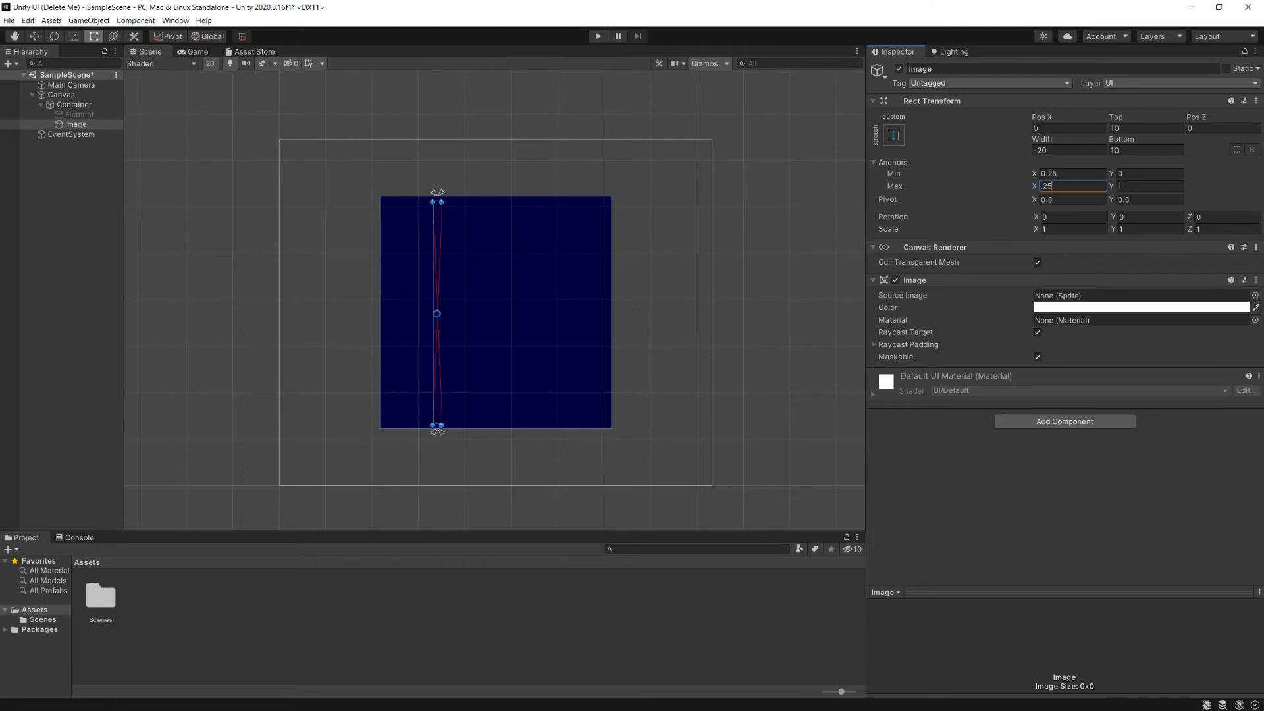
drag(1036, 118, 112, 150)
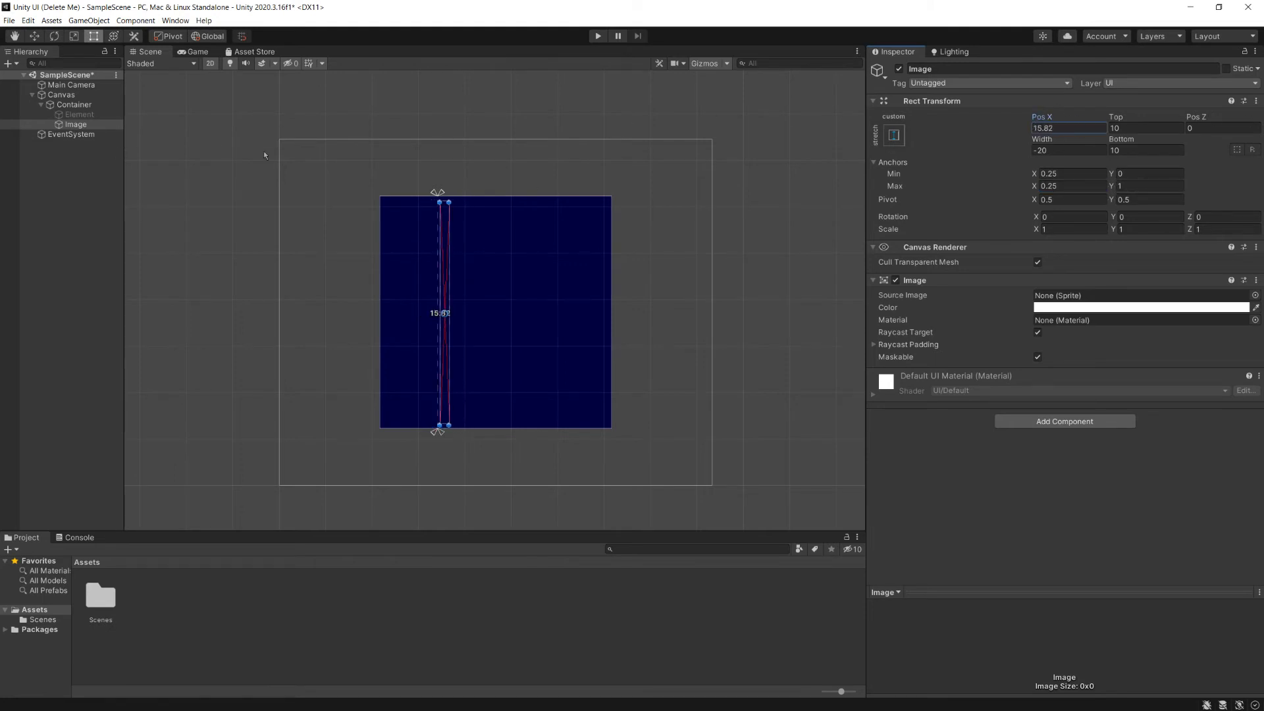
key(ctrl+z)
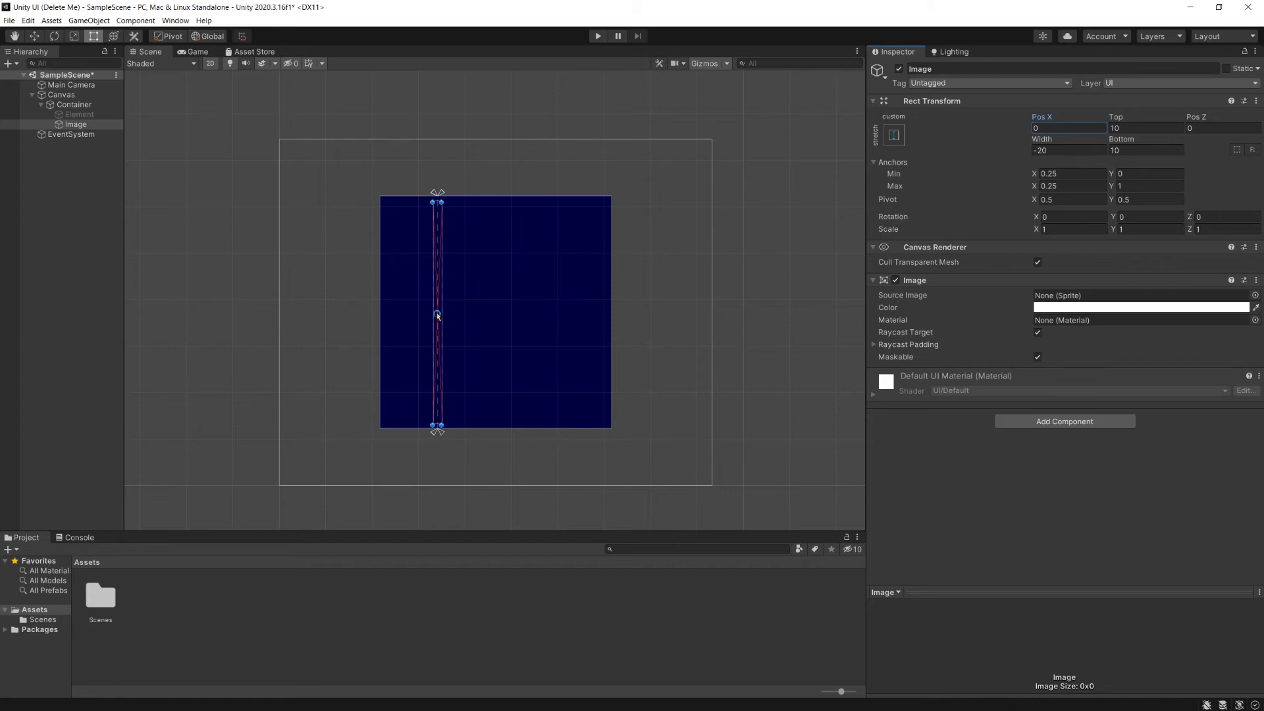
Step: Set Pos X to 100 and Width to 100, then try dragging Min X and undo
mouse_move(1050, 116)
mouse_down()
mouse_move(1160, 125)
mouse_move(428, 126)
mouse_move(737, 161)
mouse_move(1063, 125)
mouse_up()
click(1063, 124)
text(100)
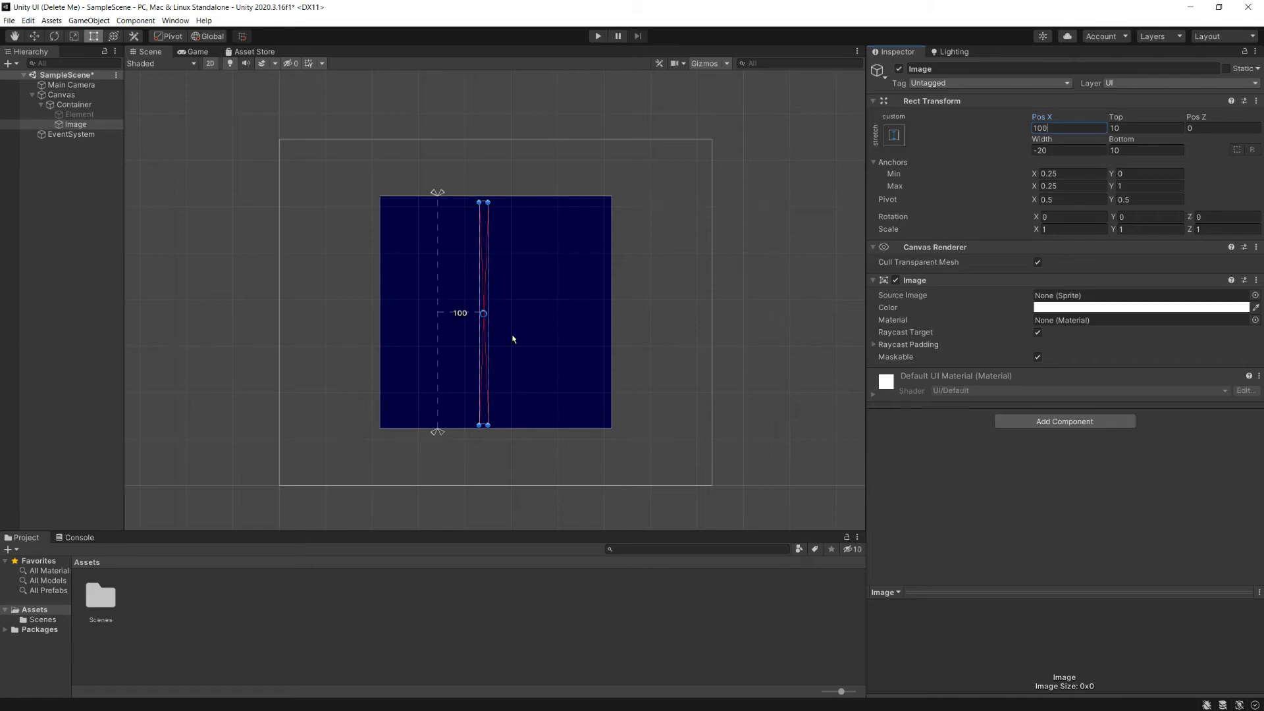
click(1056, 151)
text(100)
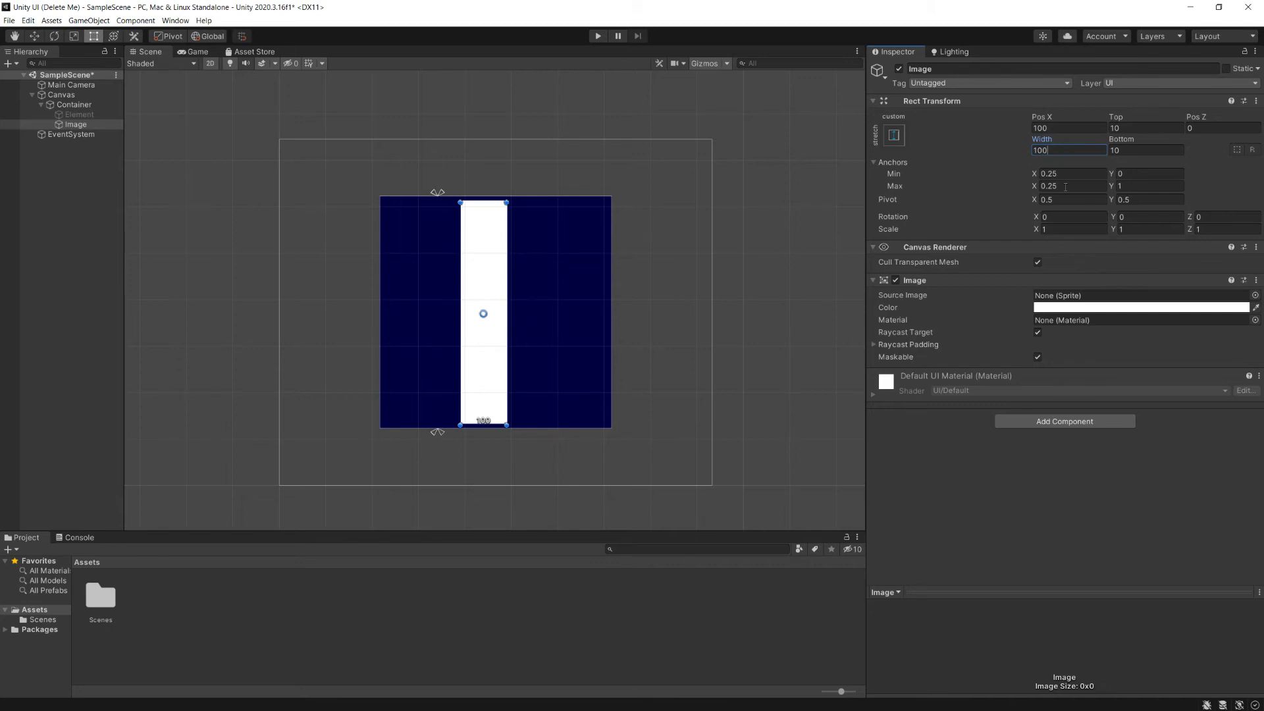
drag(1035, 175, 1032, 176)
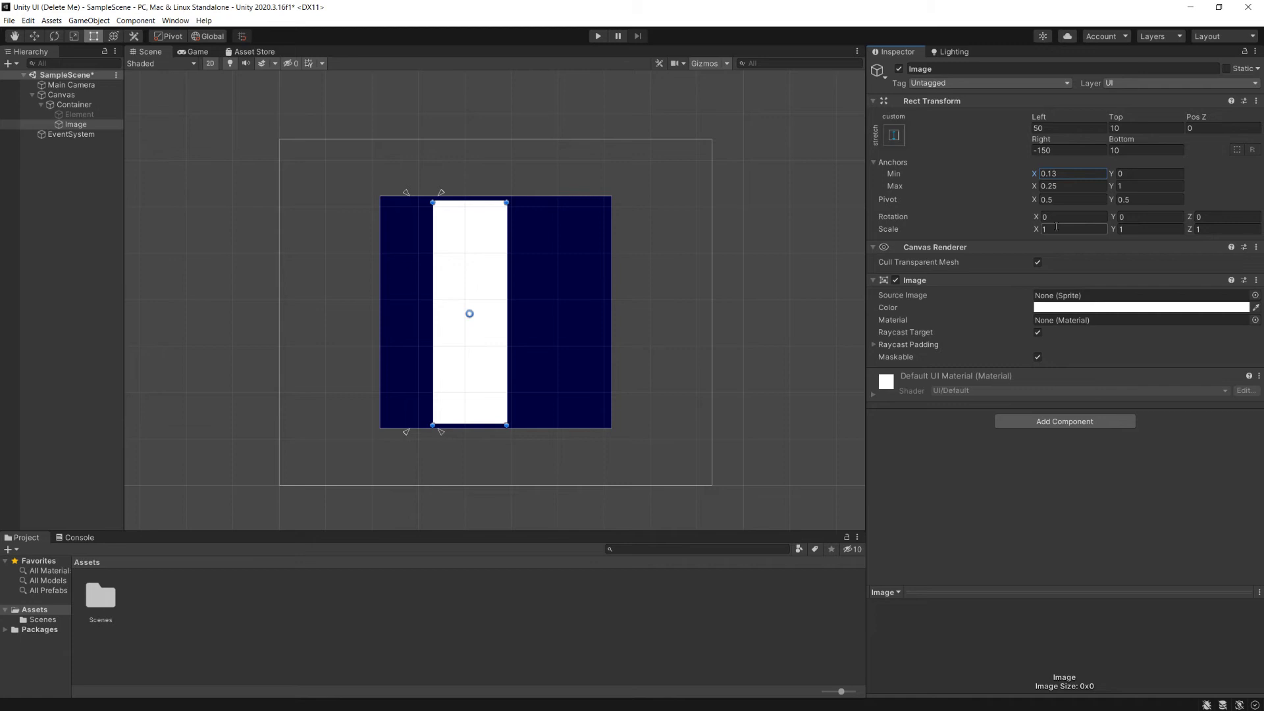
key(ctrl+z)
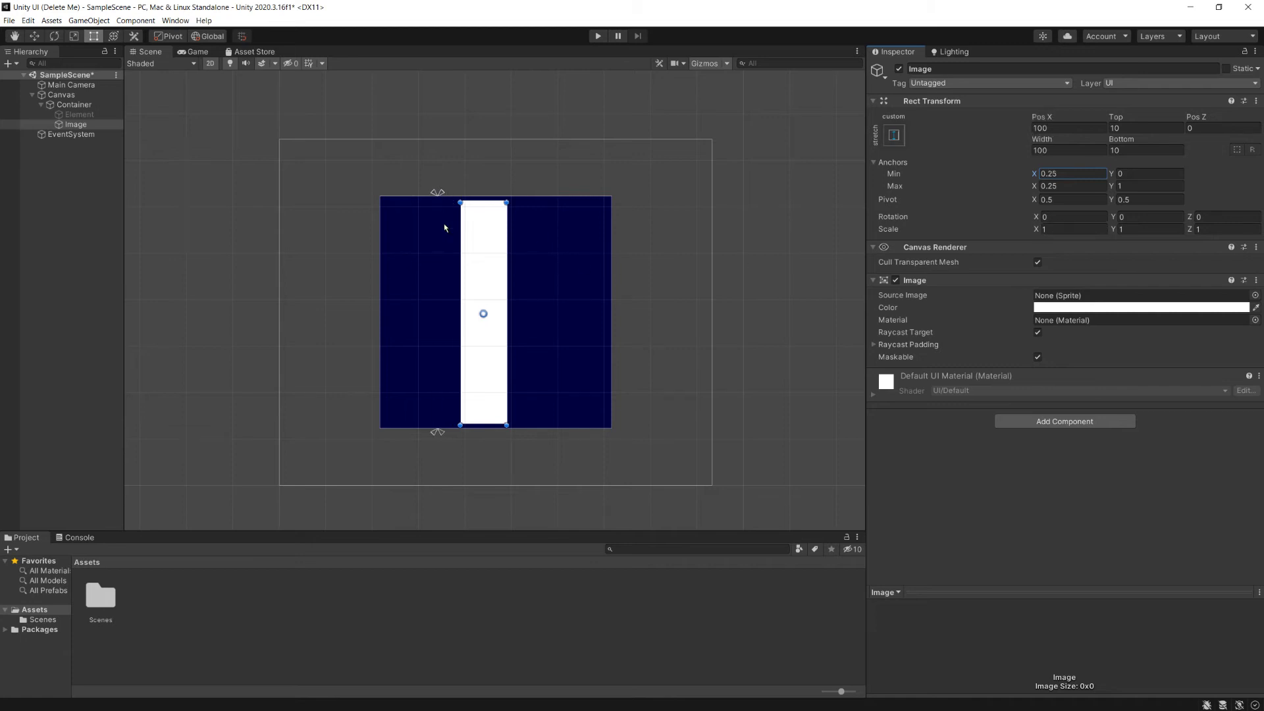
Step: Set the Image's Anchors Max Y to 0, Height to 100 and Pos Y to 0, then shift Pivot X to about 0.88
click(1131, 185)
text(0)
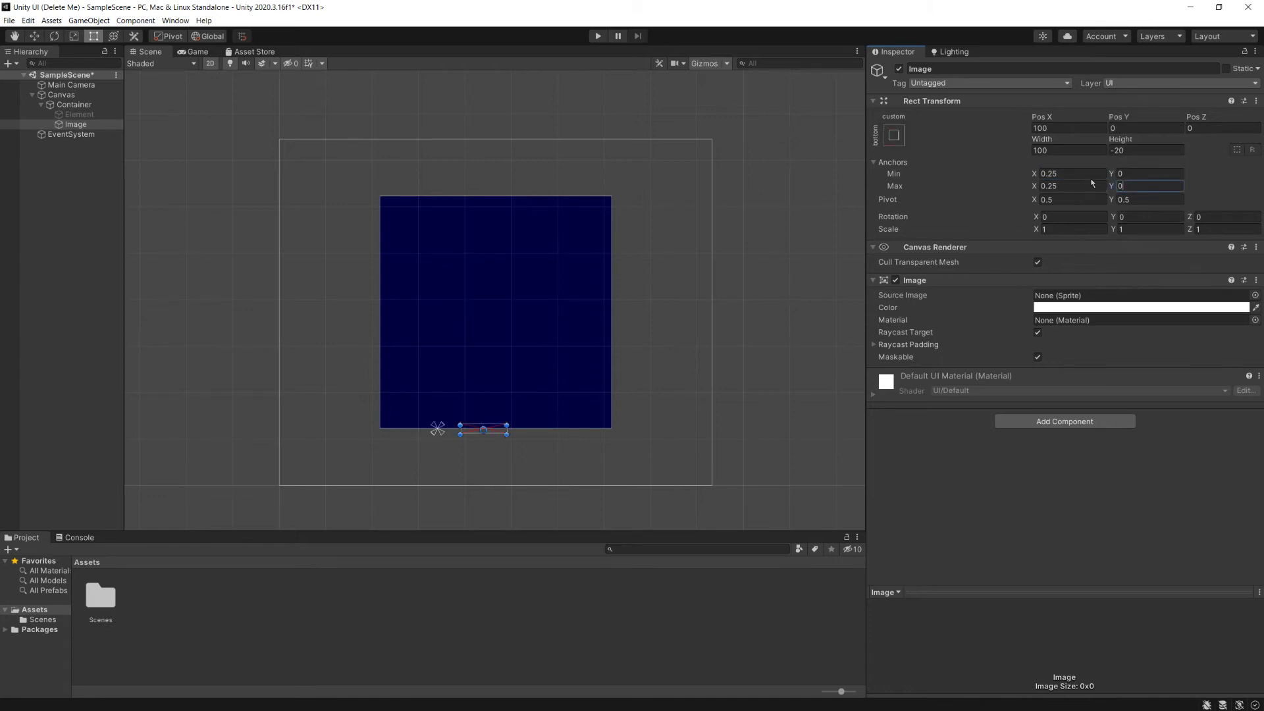
click(1136, 151)
text(100)
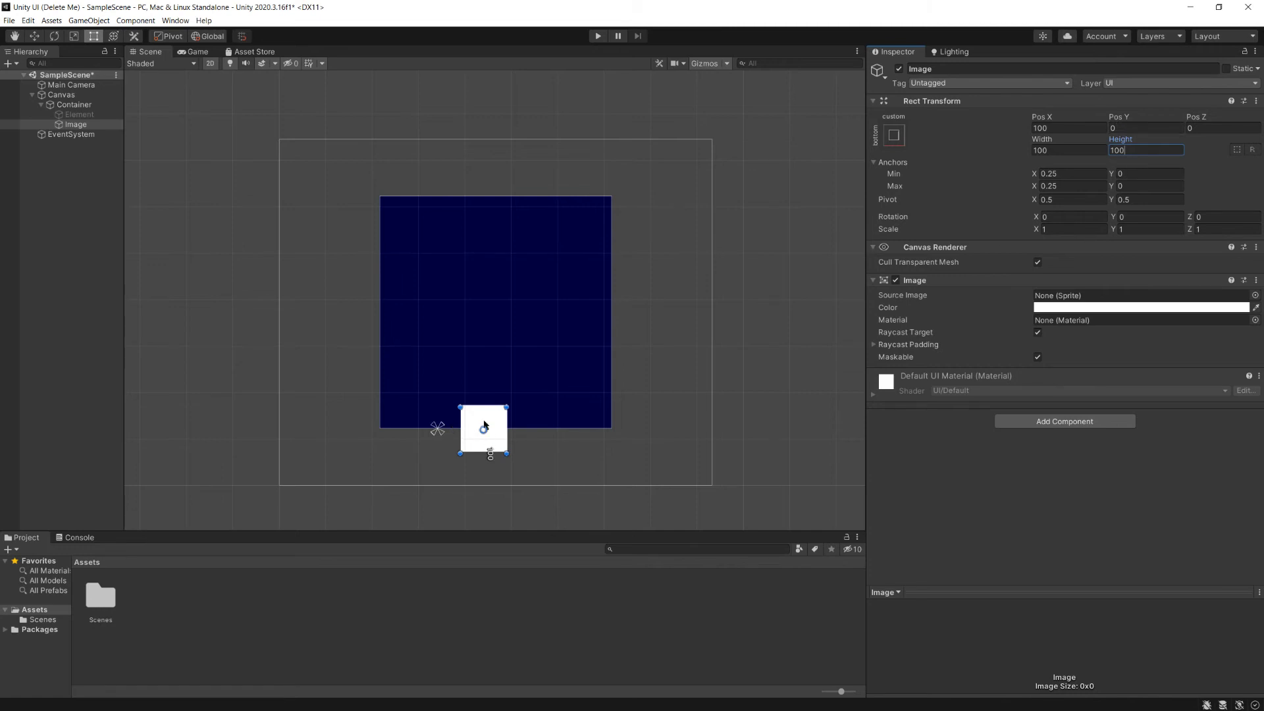
mouse_move(1134, 118)
mouse_down()
mouse_move(1148, 118)
mouse_move(1111, 117)
mouse_up()
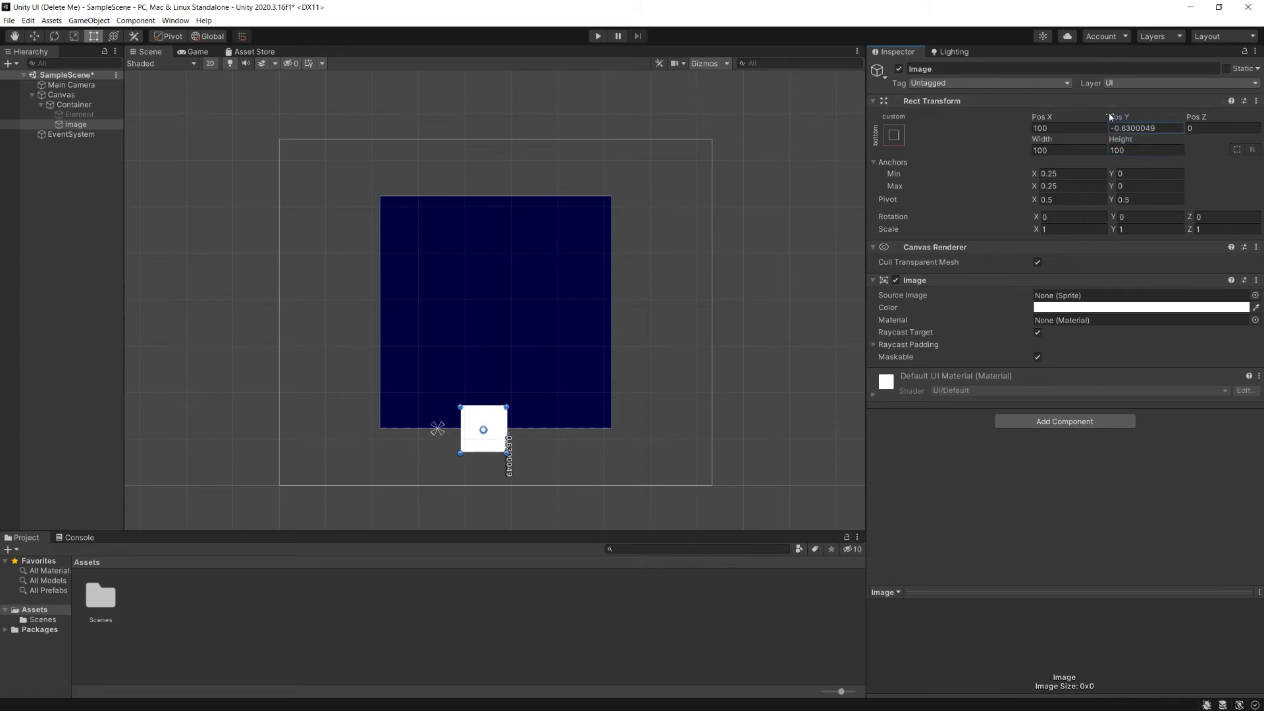
text(0)
drag(1036, 205, 1041, 200)
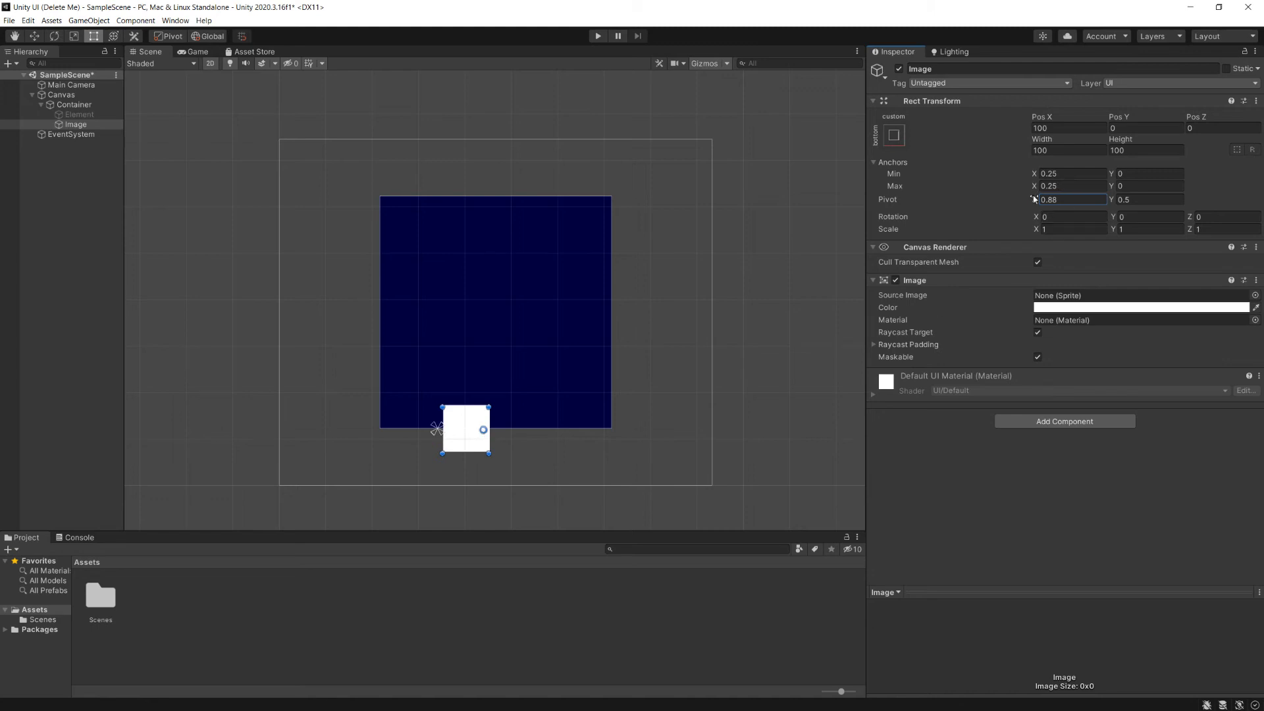
Step: Set the Image's pivot to X 0.5 and Y 1
drag(1035, 199, 1039, 169)
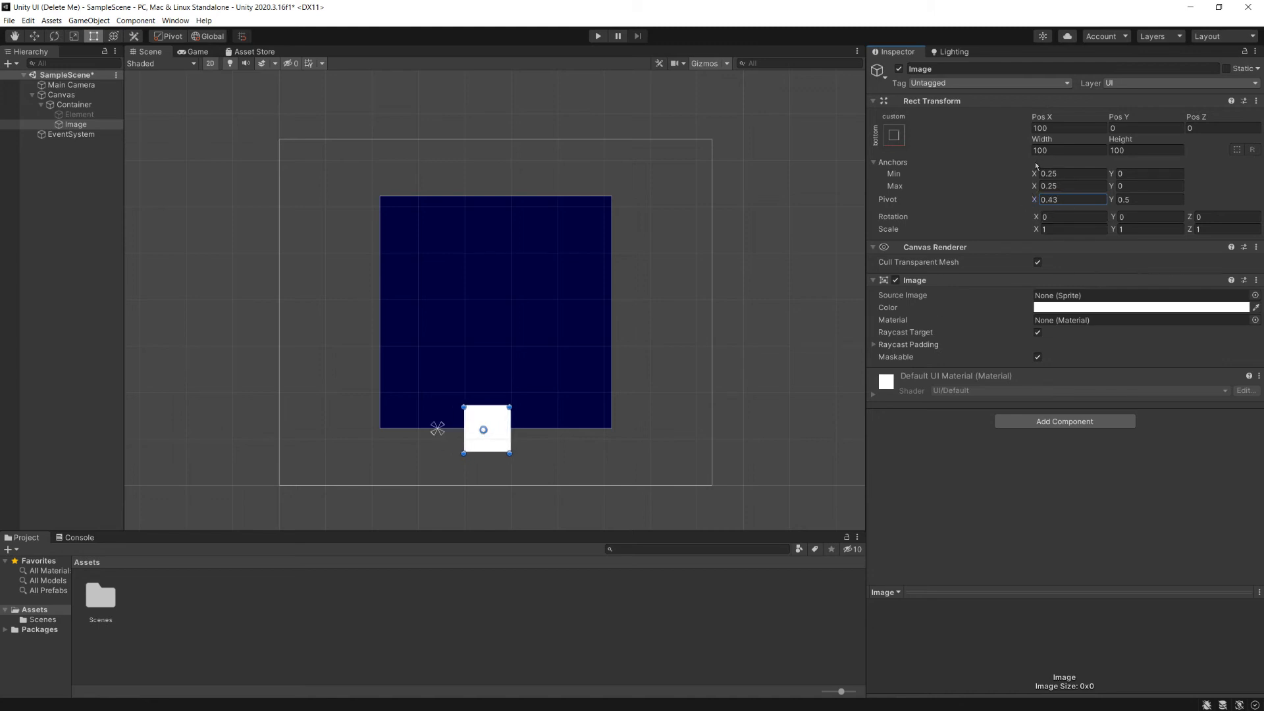
click(1062, 199)
text(0.5)
key(Tab)
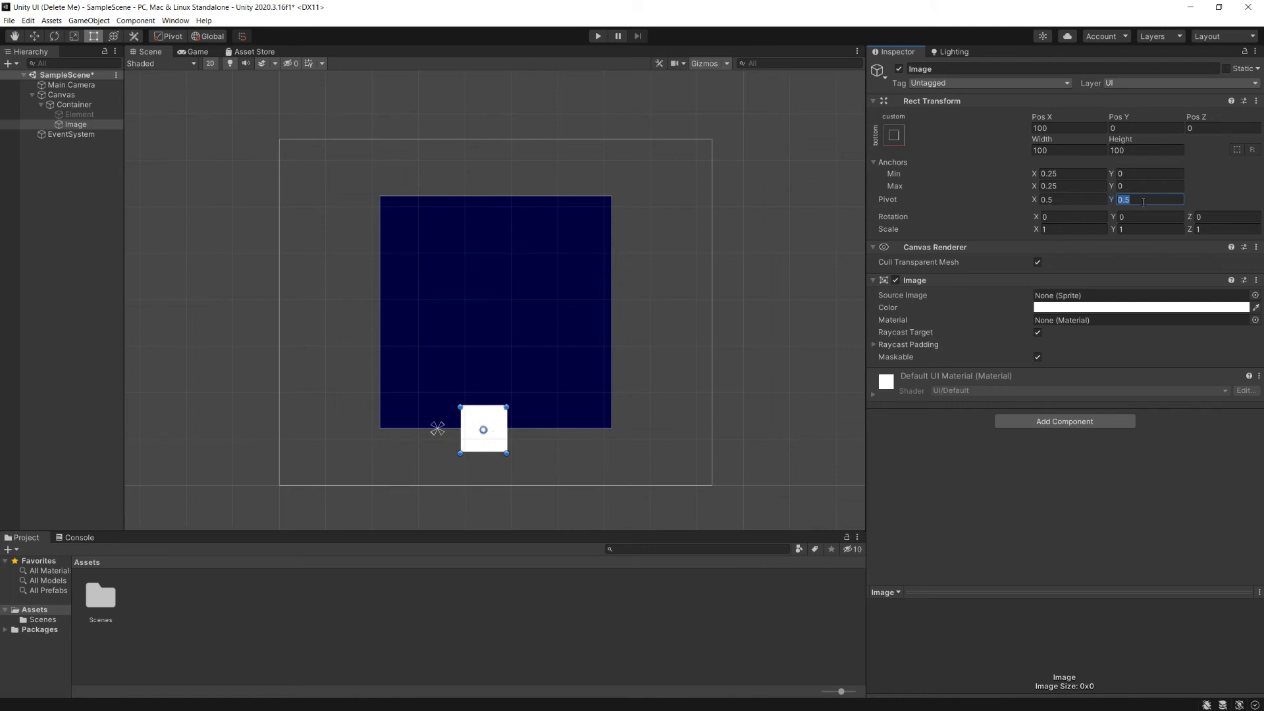
text(1)
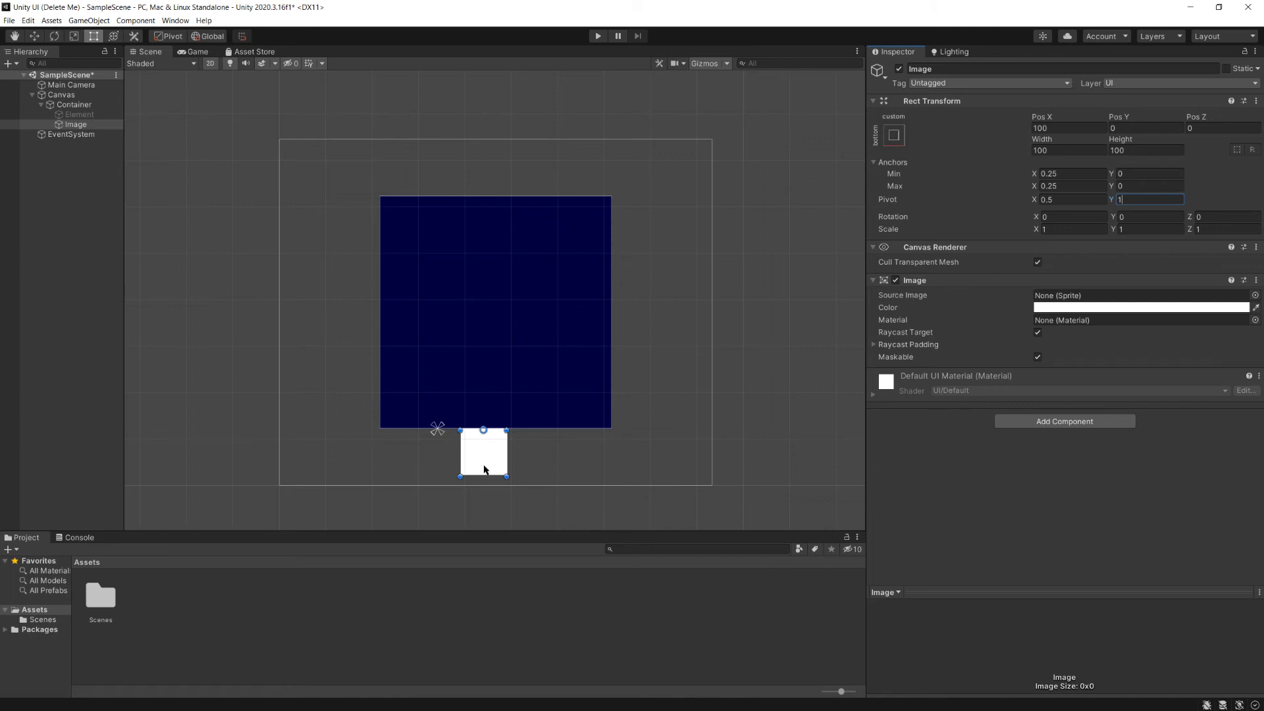
Step: Scrub the Height, undo it back to 100, and select Element
drag(1121, 139, 1043, 147)
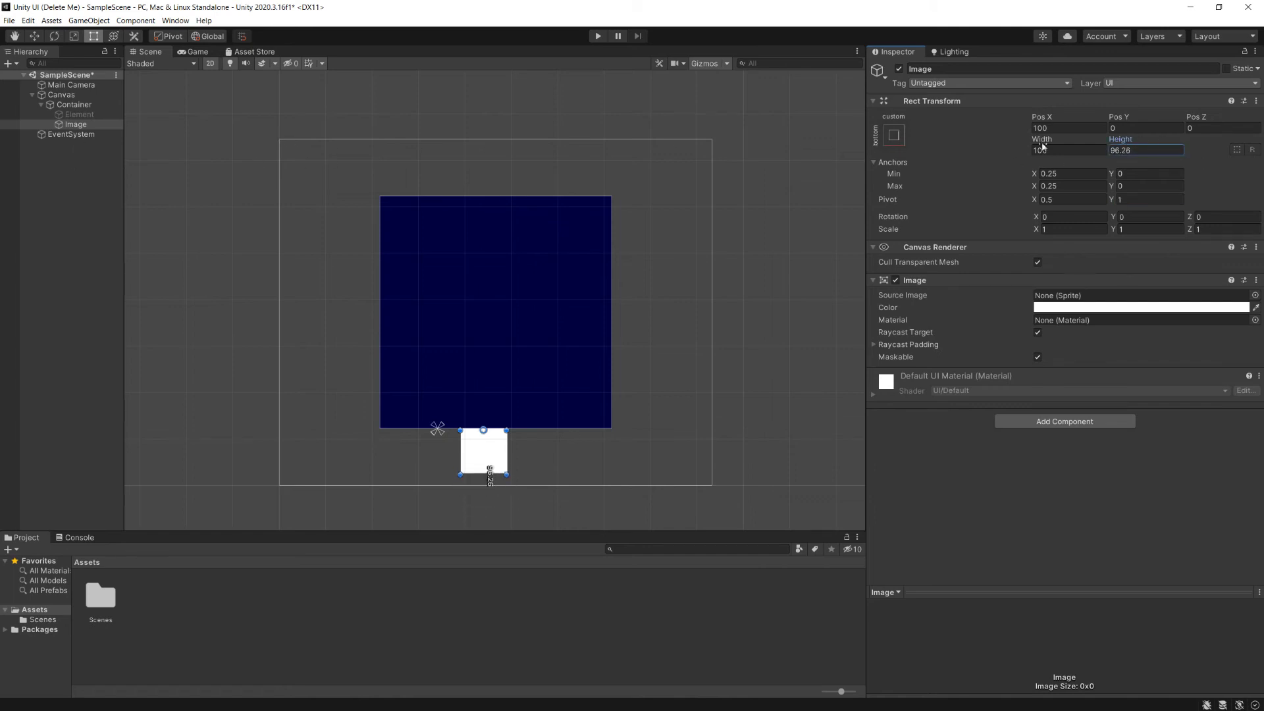
key(ctrl+z)
click(79, 114)
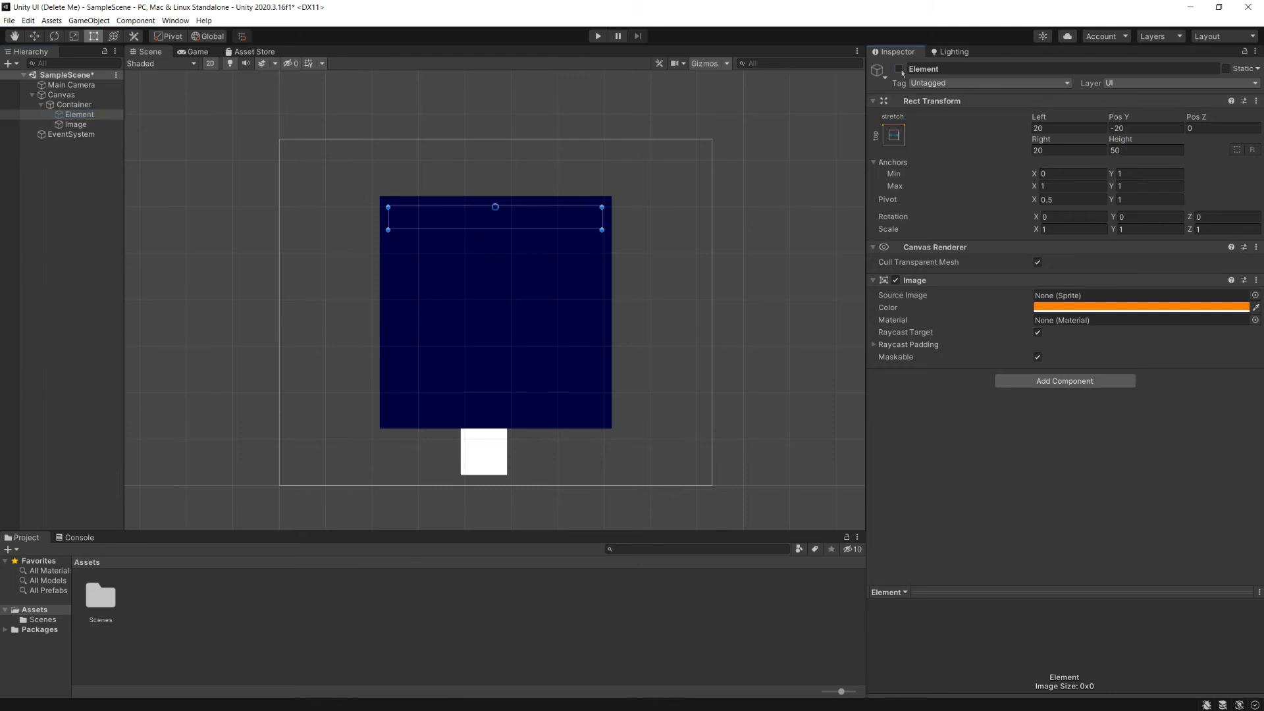
Step: Toggle Element's active checkbox off and on so the orange bar shows, then reselect Image
click(900, 69)
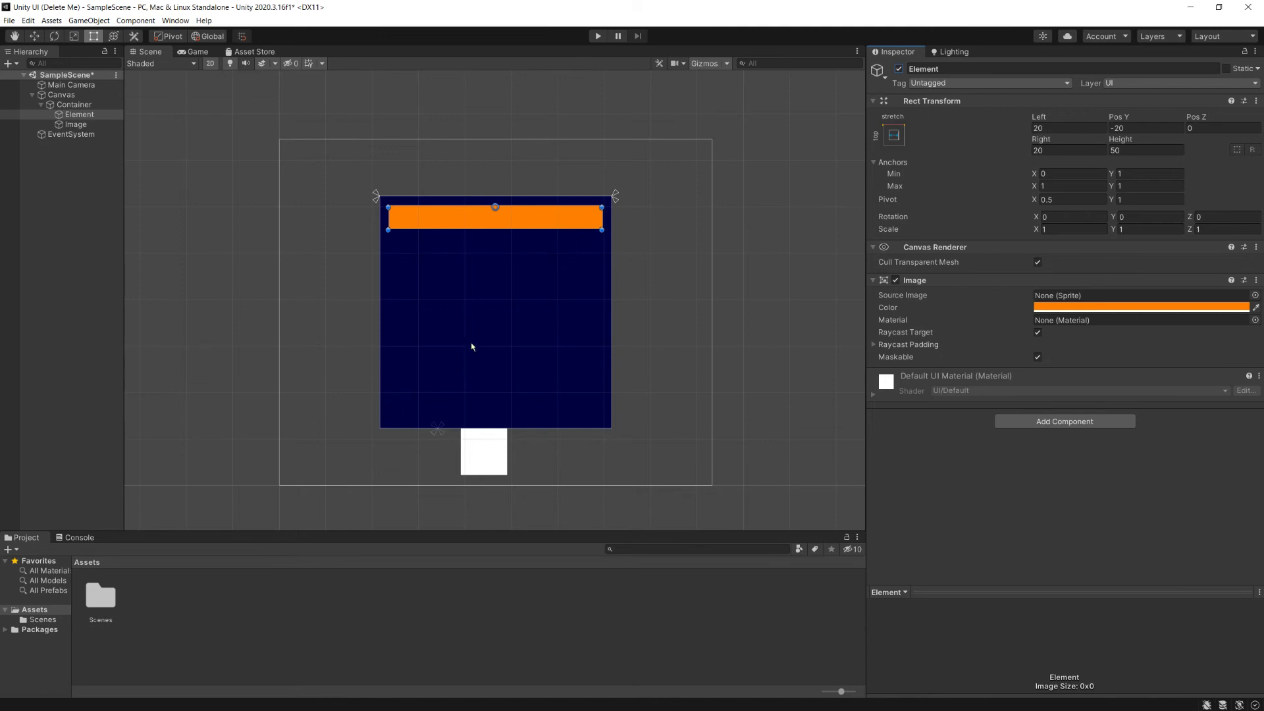
click(900, 69)
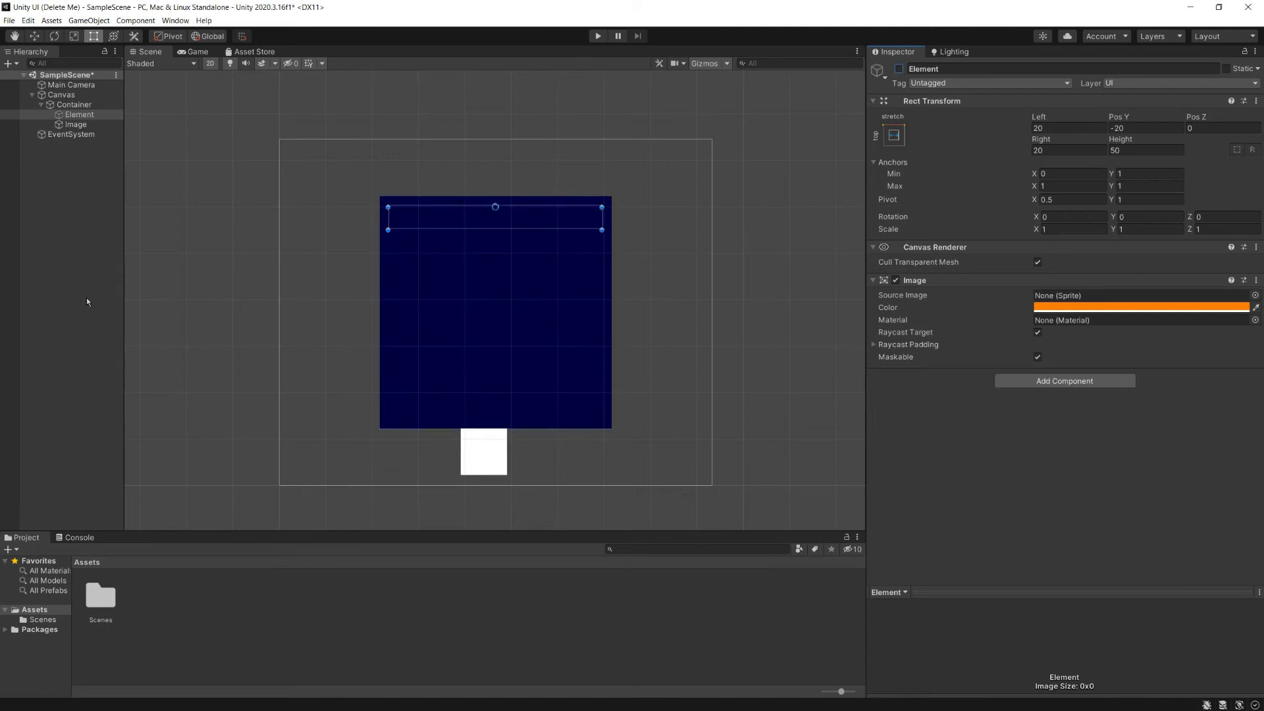
click(76, 124)
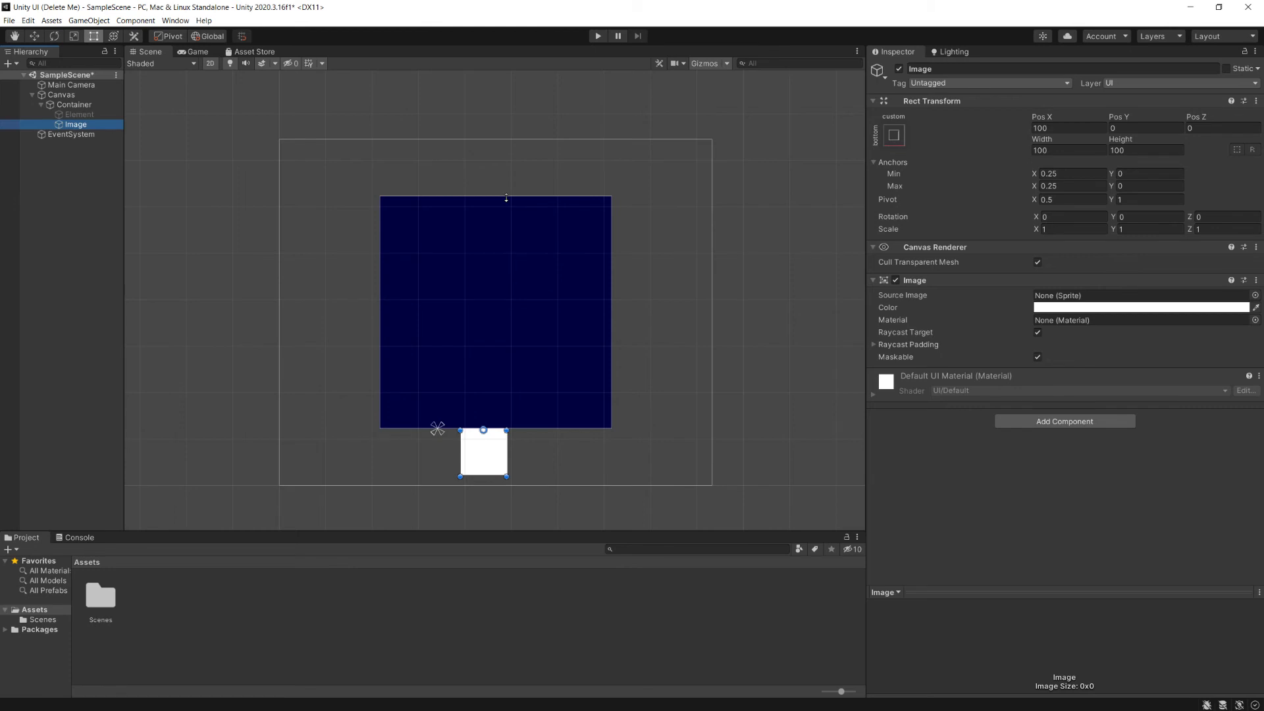
key(Up)
click(899, 68)
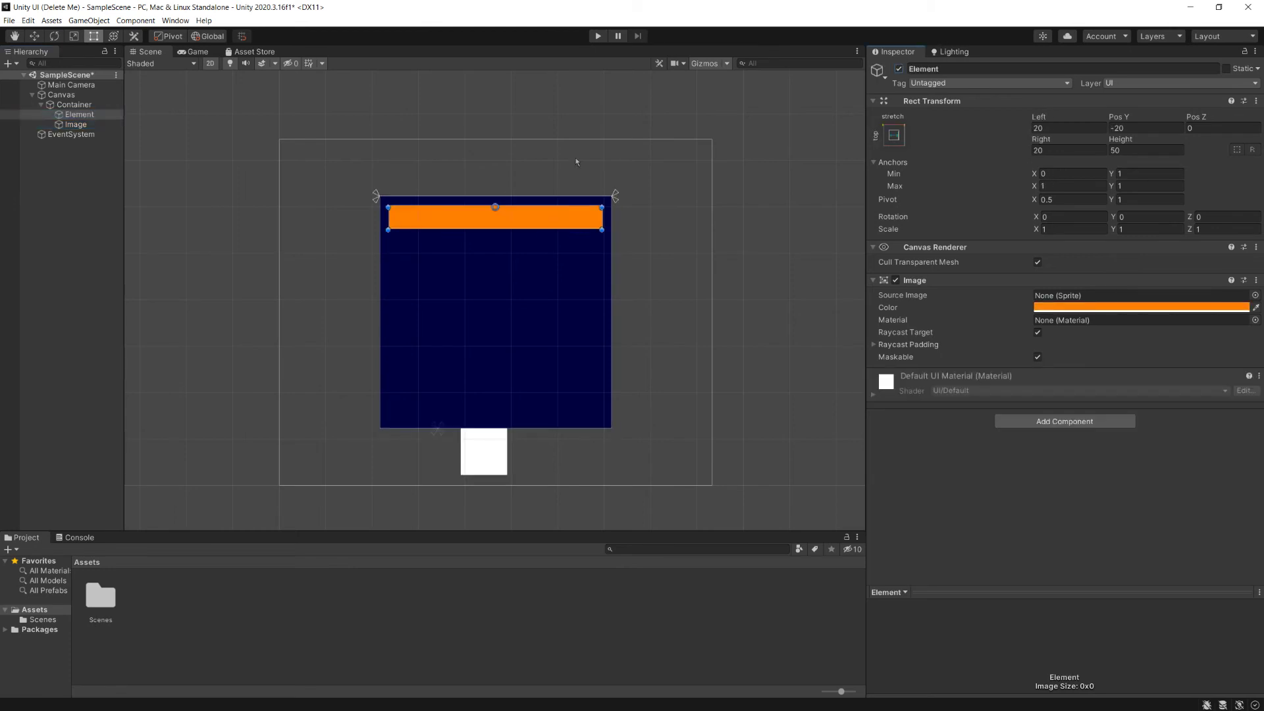
key(Down)
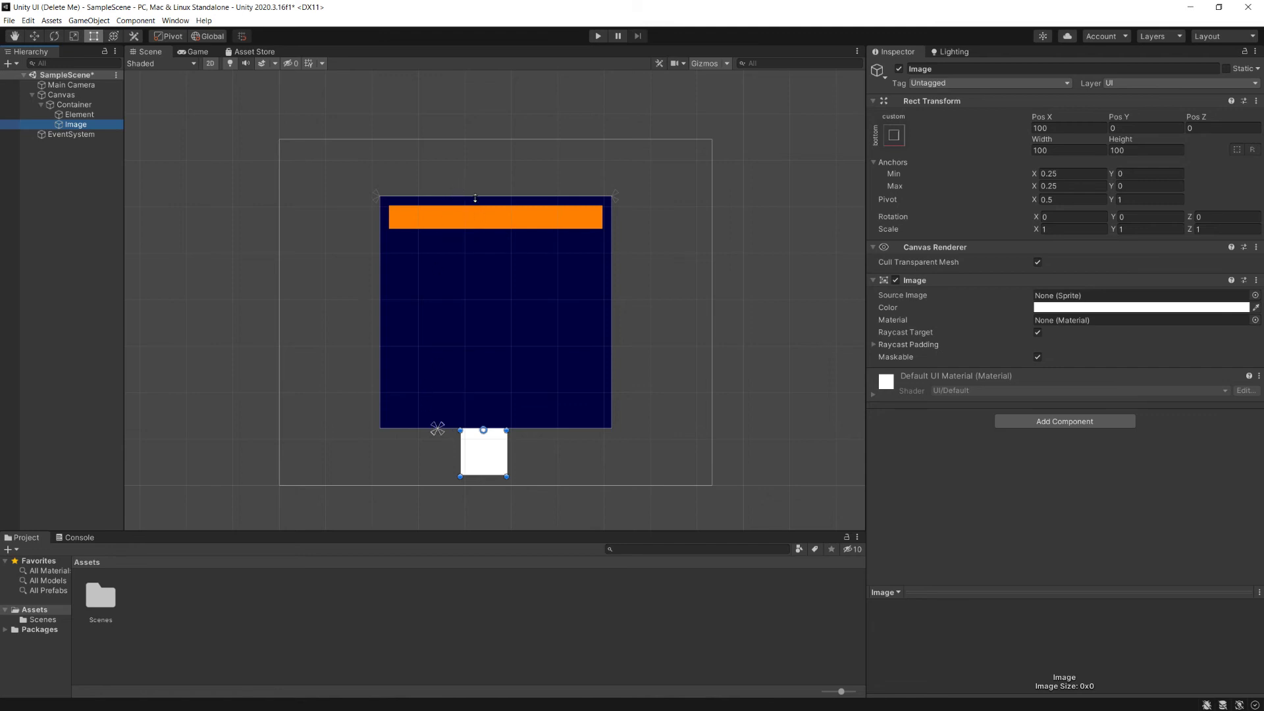
Step: Set the Image's Y anchors to 1, and trial-resize the Container, undoing it back to 500 × 500
click(1137, 175)
text(1)
click(1133, 187)
text(1)
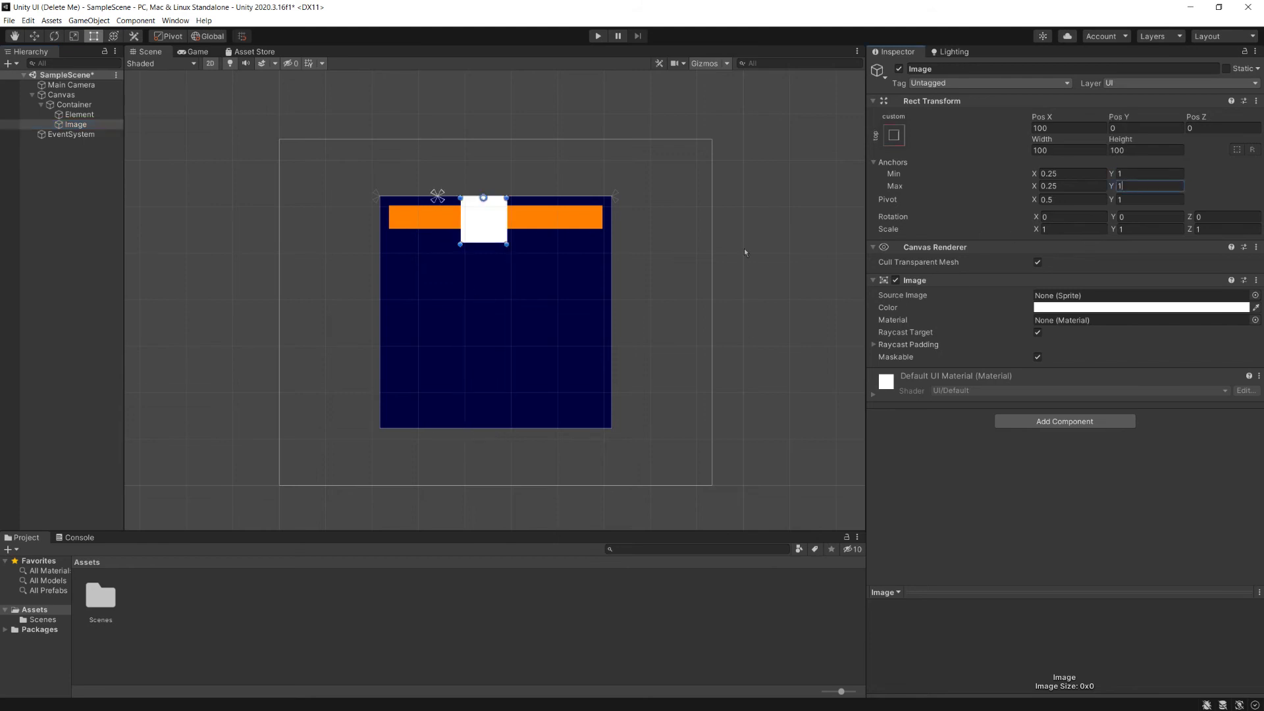
click(580, 428)
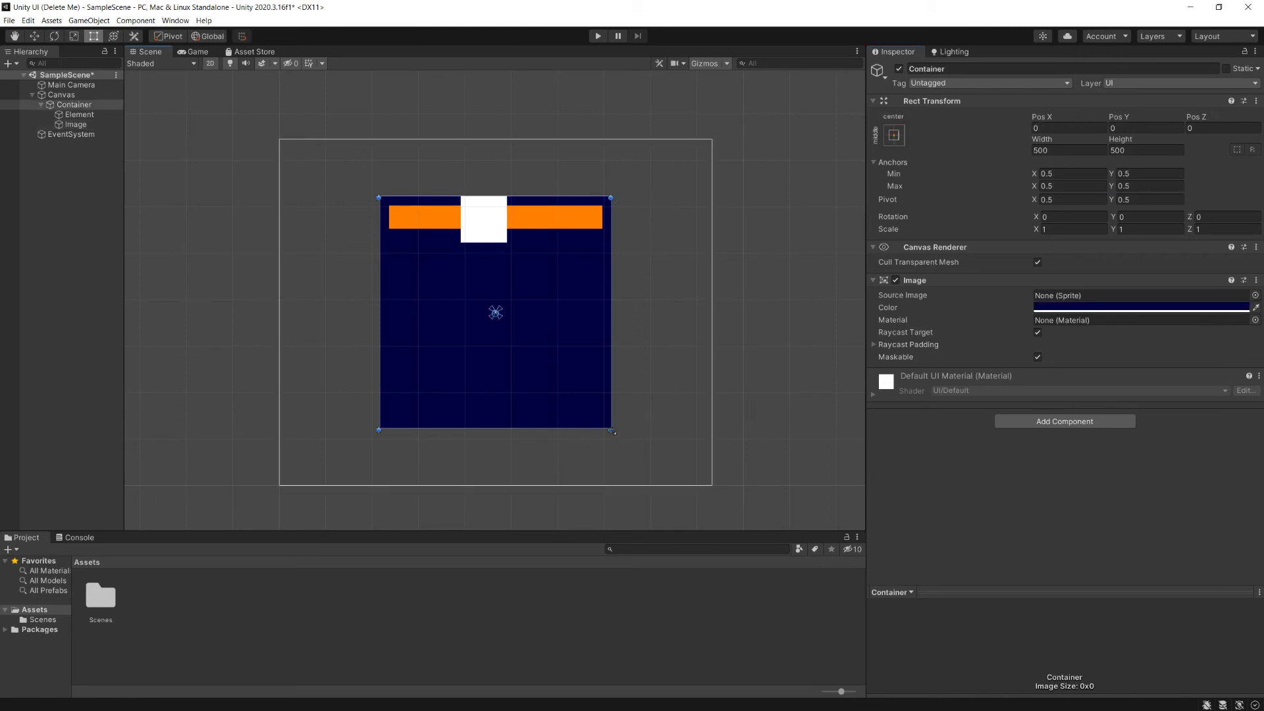
drag(611, 428, 649, 401)
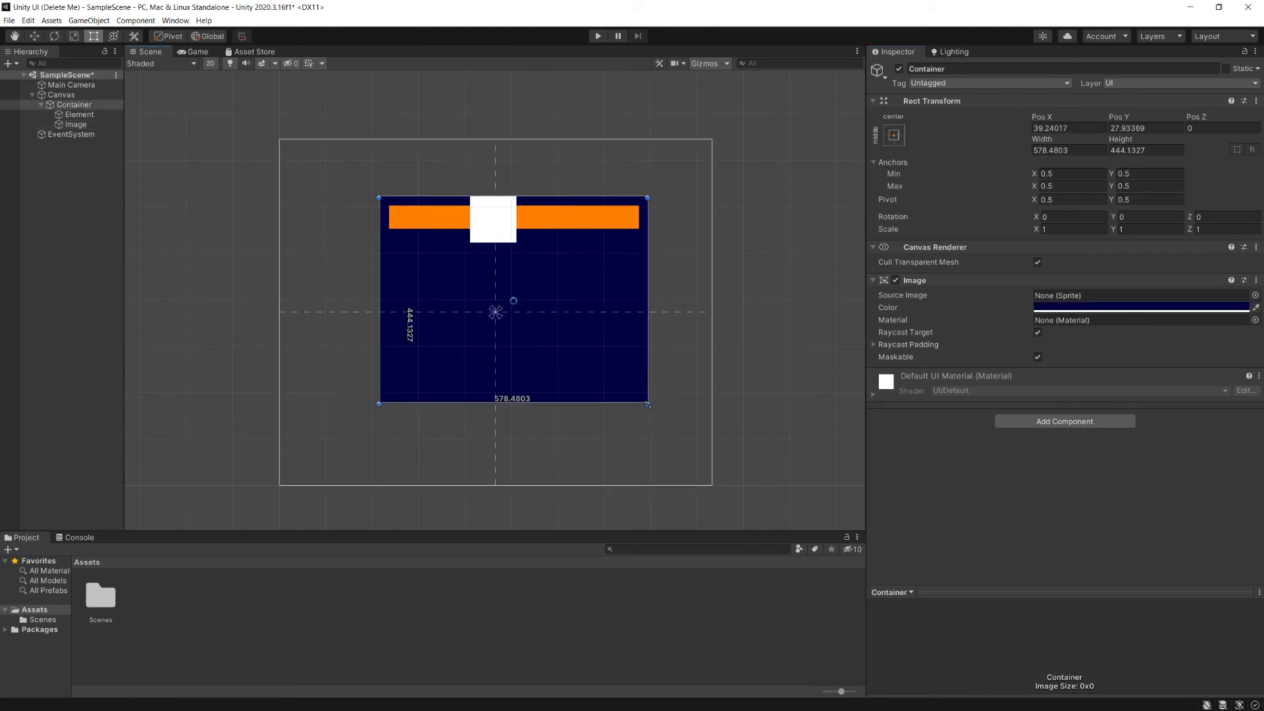
key(ctrl+z)
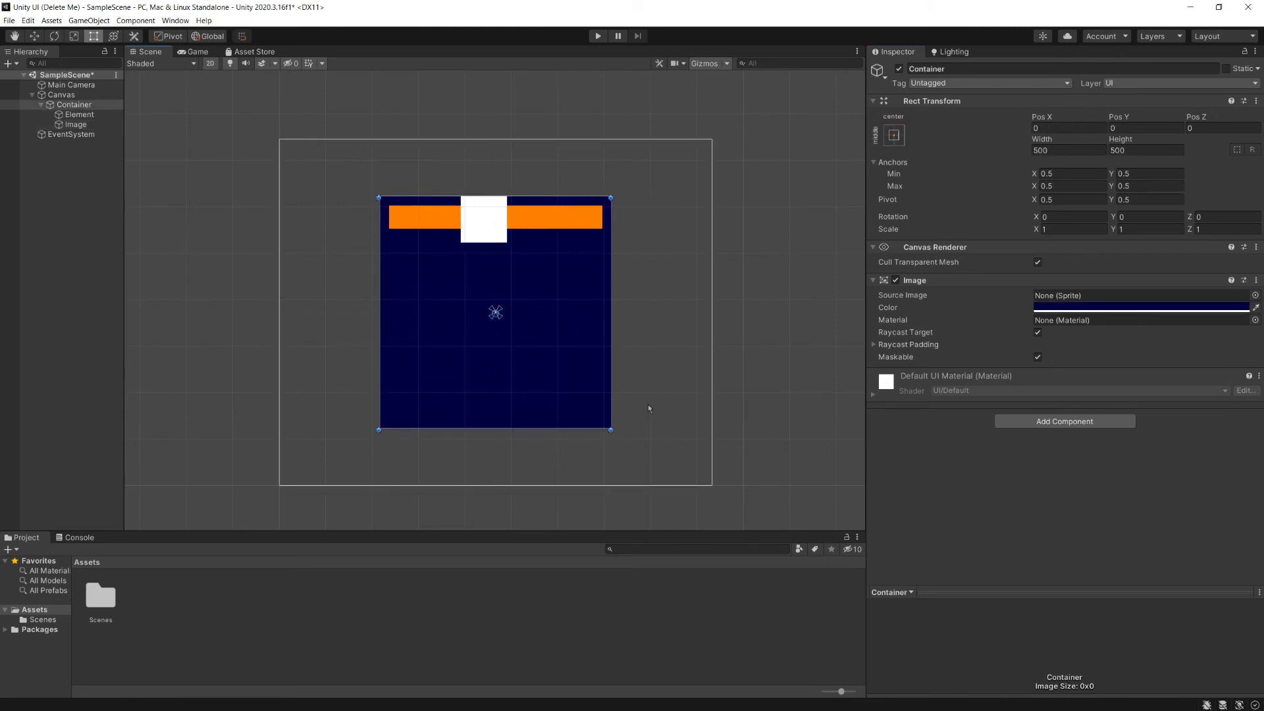
Step: Experiment with the Image's height, a 0.5 pivot Y, and its position over the orange bar
click(486, 221)
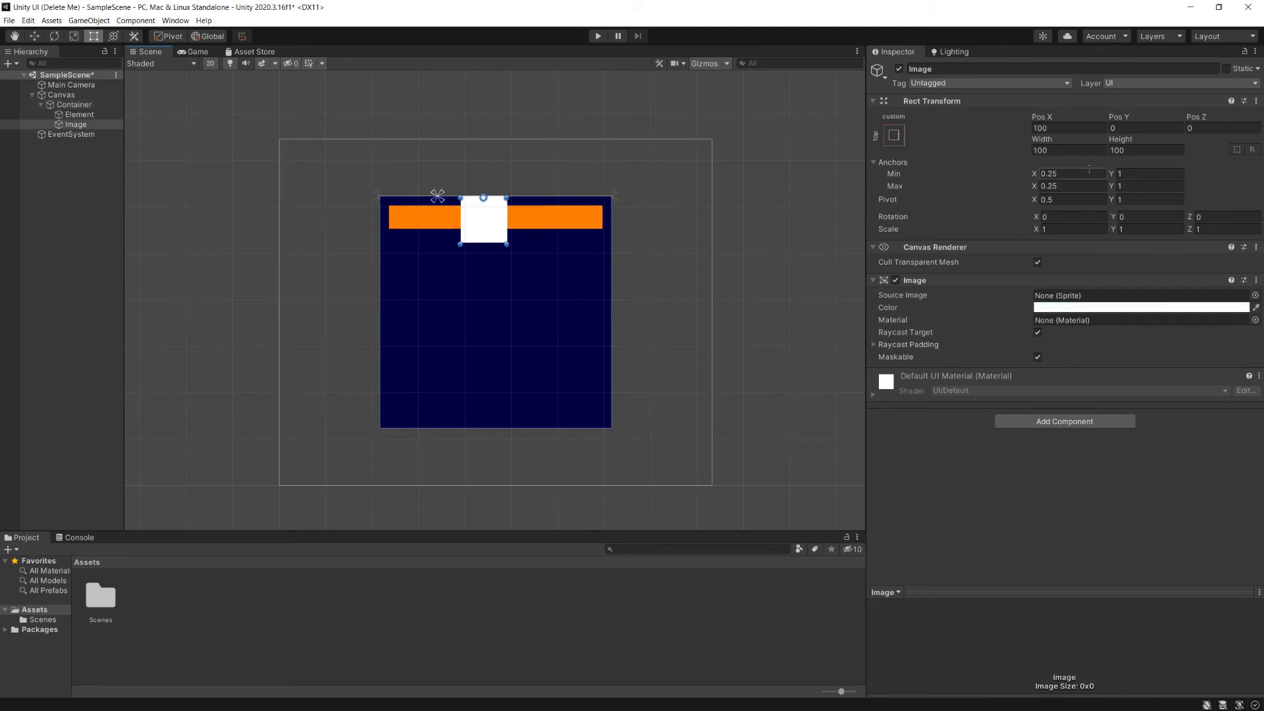
click(1104, 140)
drag(1104, 140, 1071, 141)
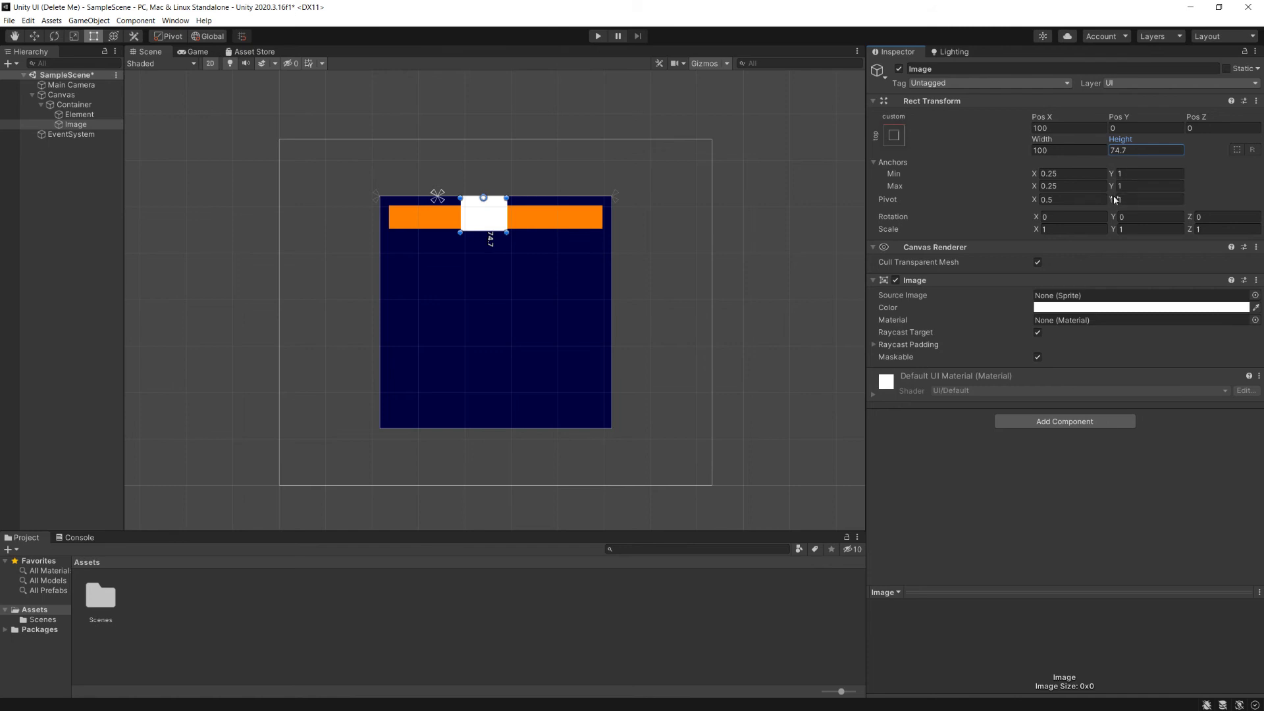
click(1138, 199)
text(.5)
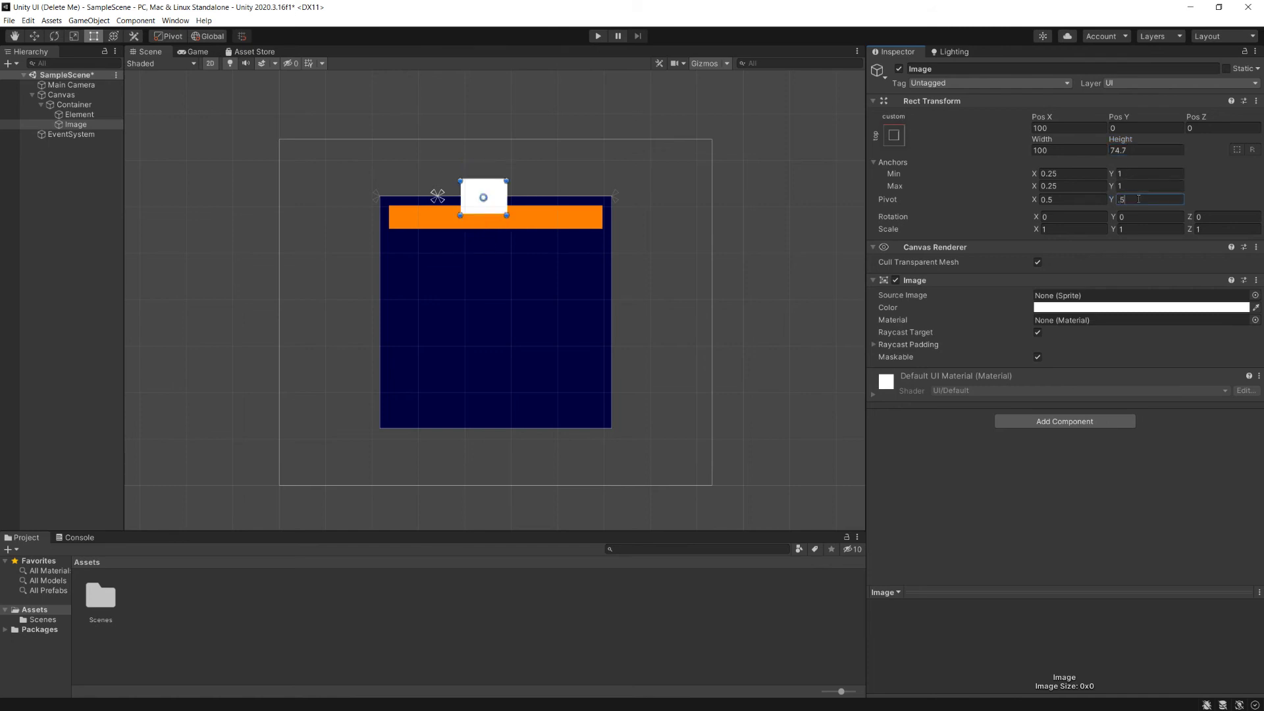
key(Return)
drag(1122, 141, 1135, 141)
drag(473, 196, 476, 216)
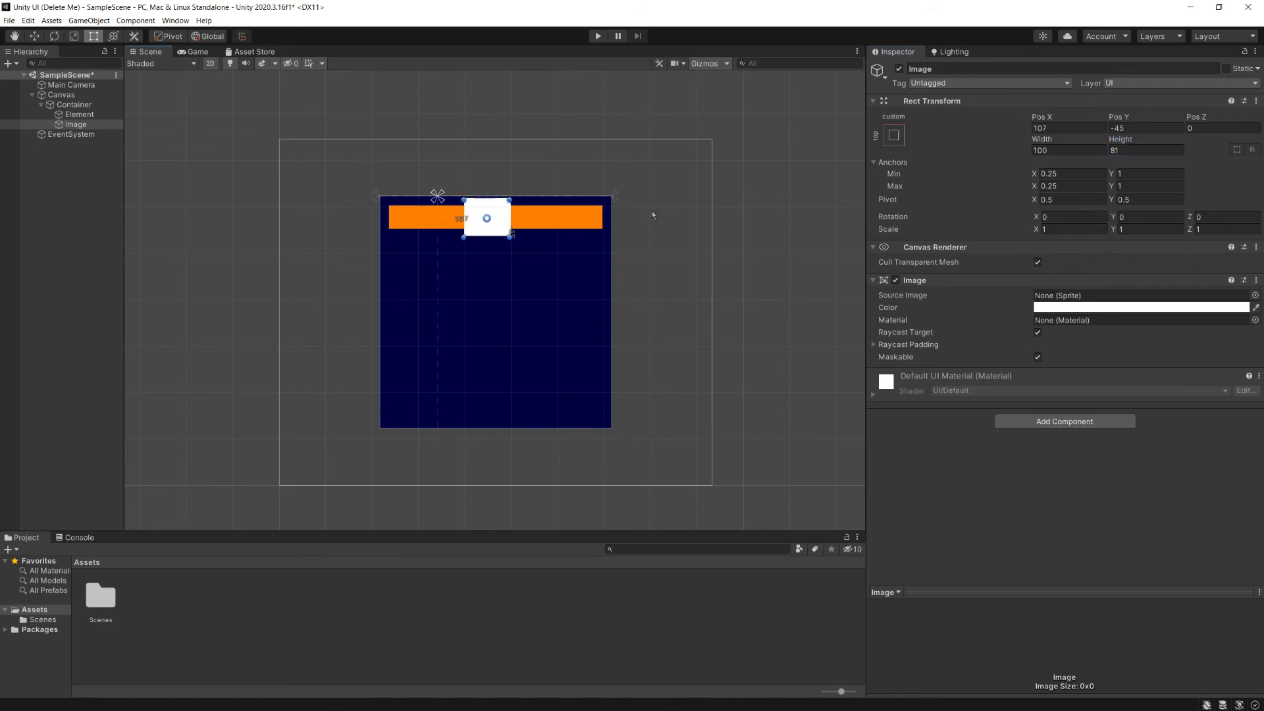
drag(1120, 139, 1159, 140)
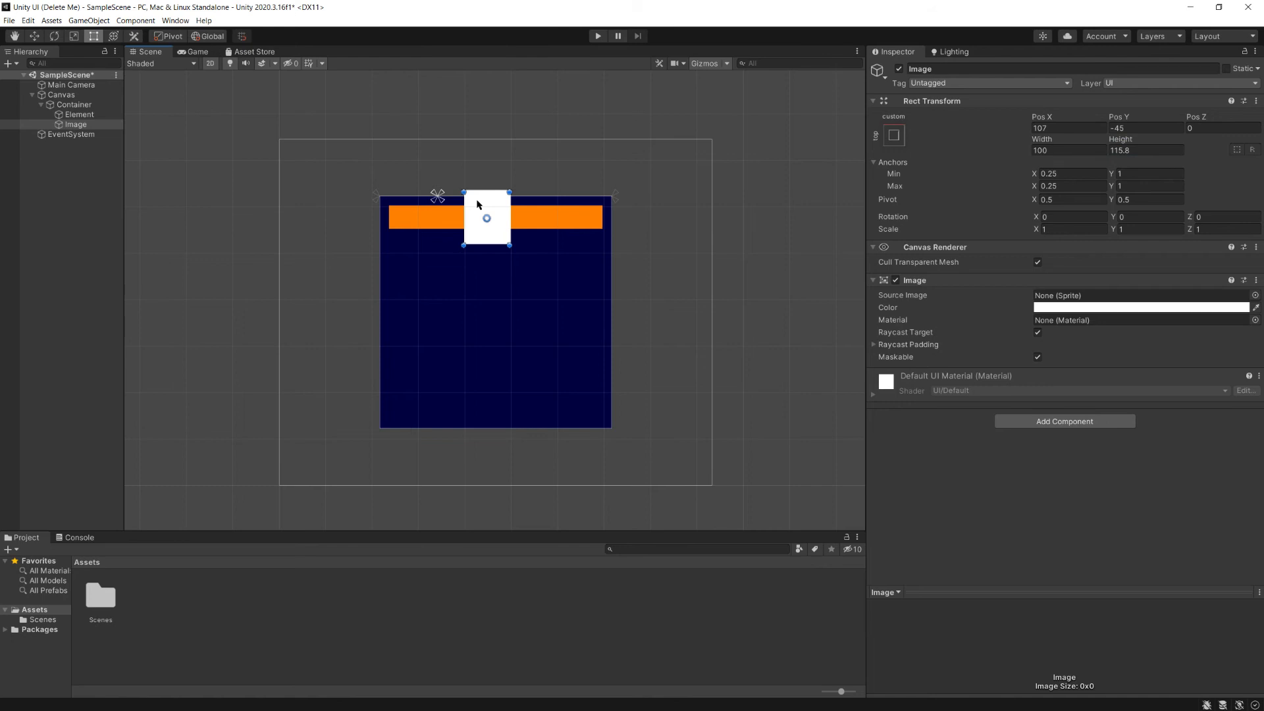
drag(479, 206, 477, 214)
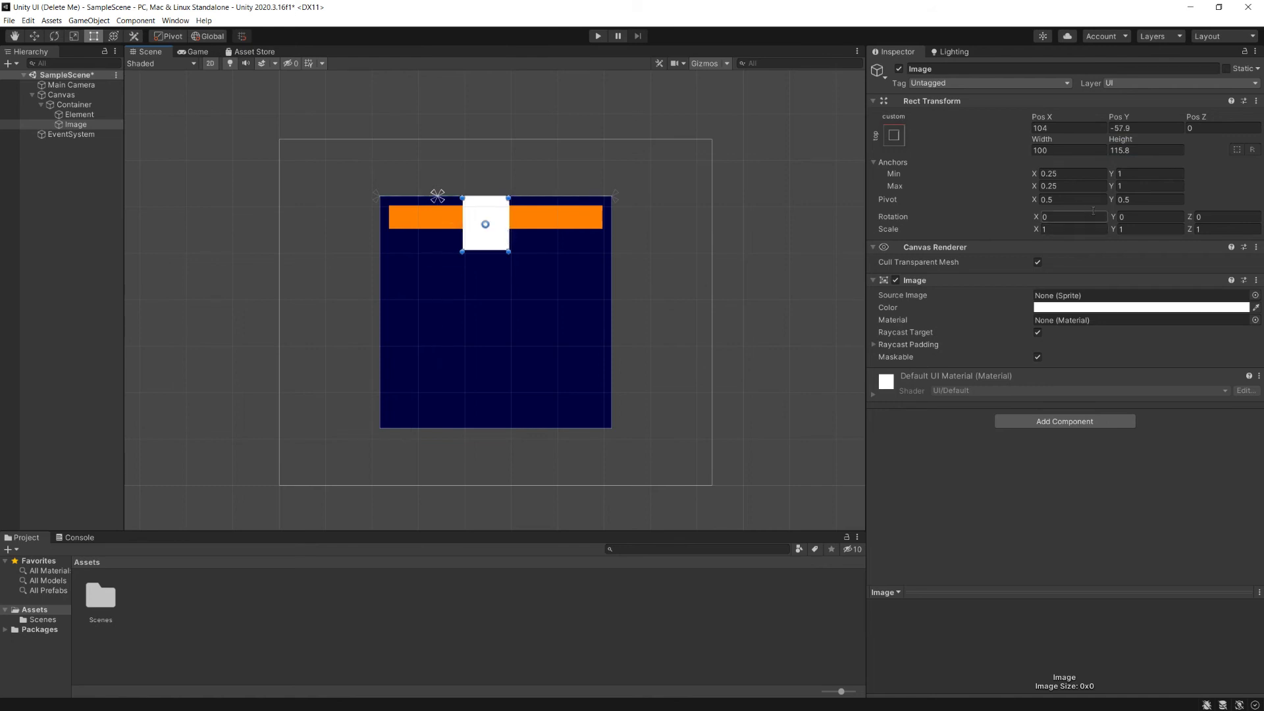
Step: Set the Image's pivot Y to 1, Pos X 20, Pos Y 20 and width 100
click(1146, 201)
text(1)
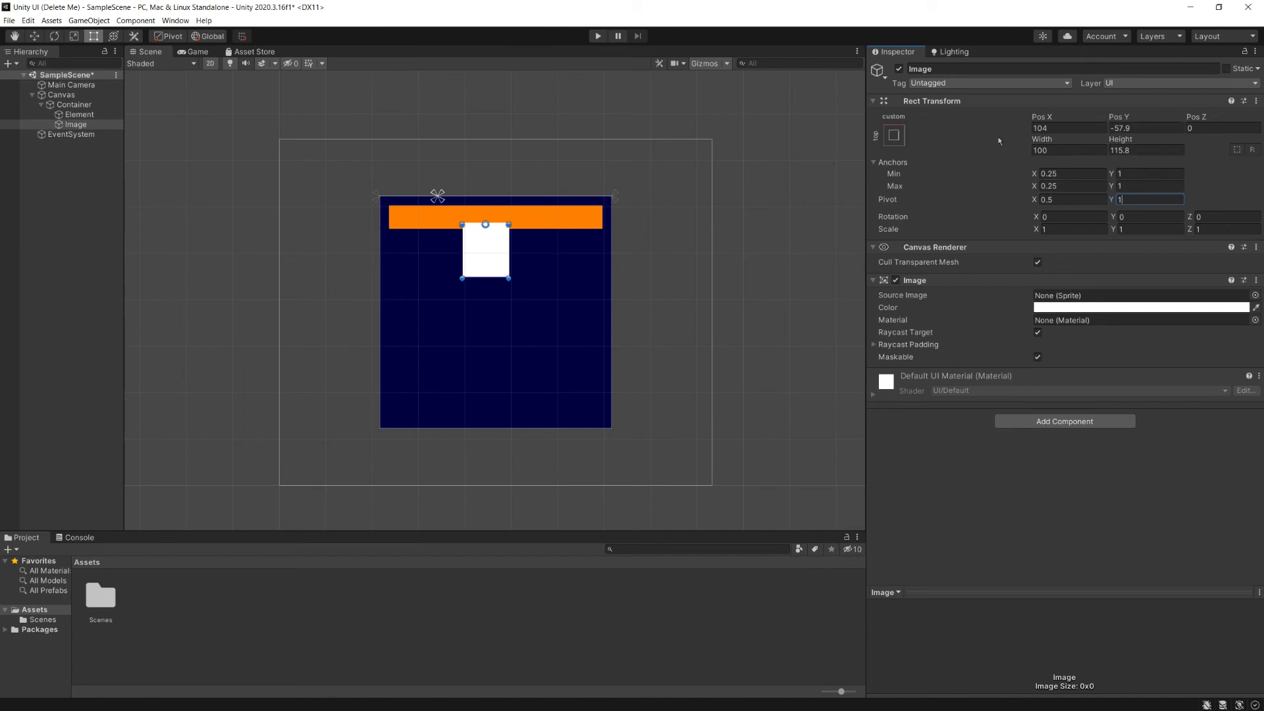
click(1101, 125)
text(20)
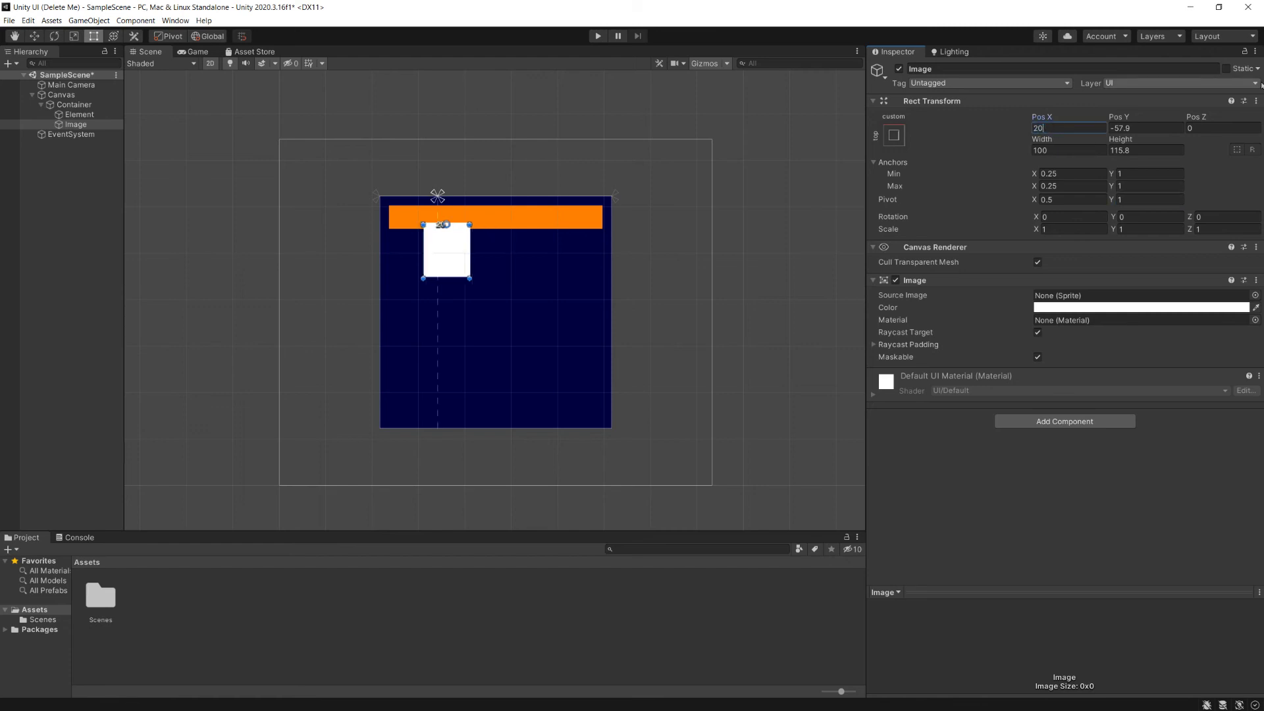
key(Tab)
text(20)
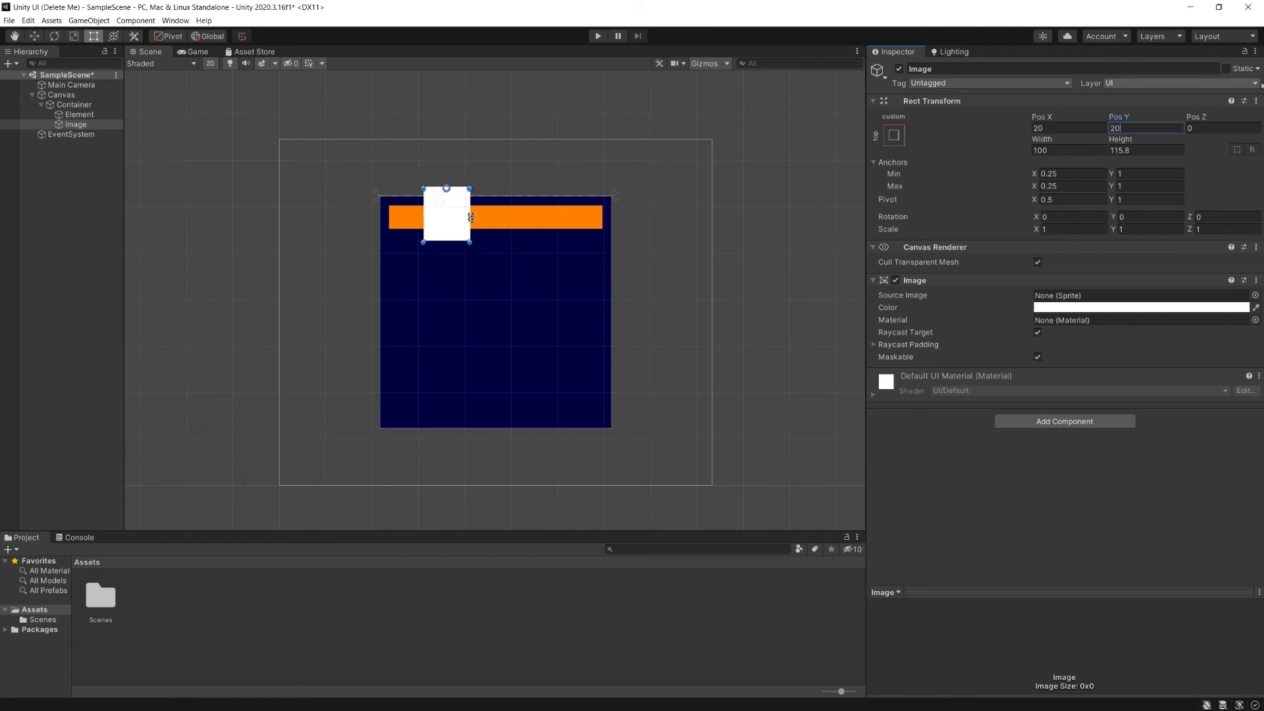
key(Tab)
key(Tab)
text(20)
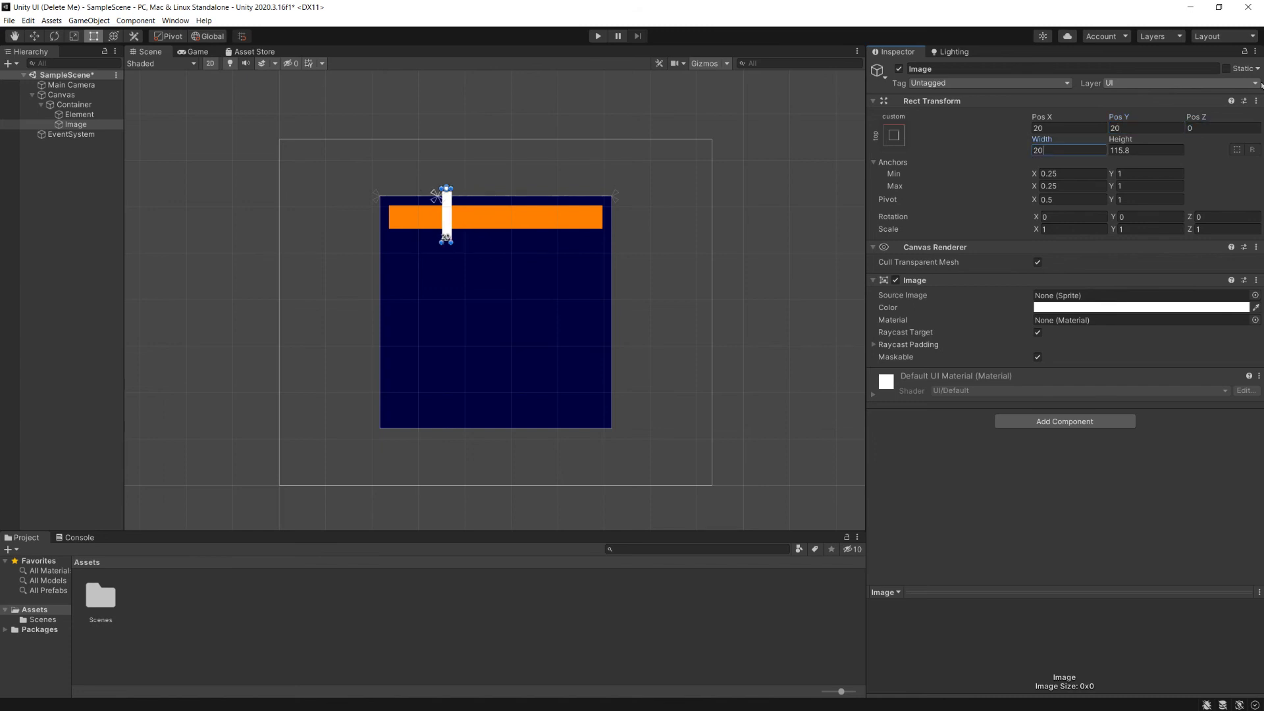
key(BackSpace)
key(BackSpace)
text(100)
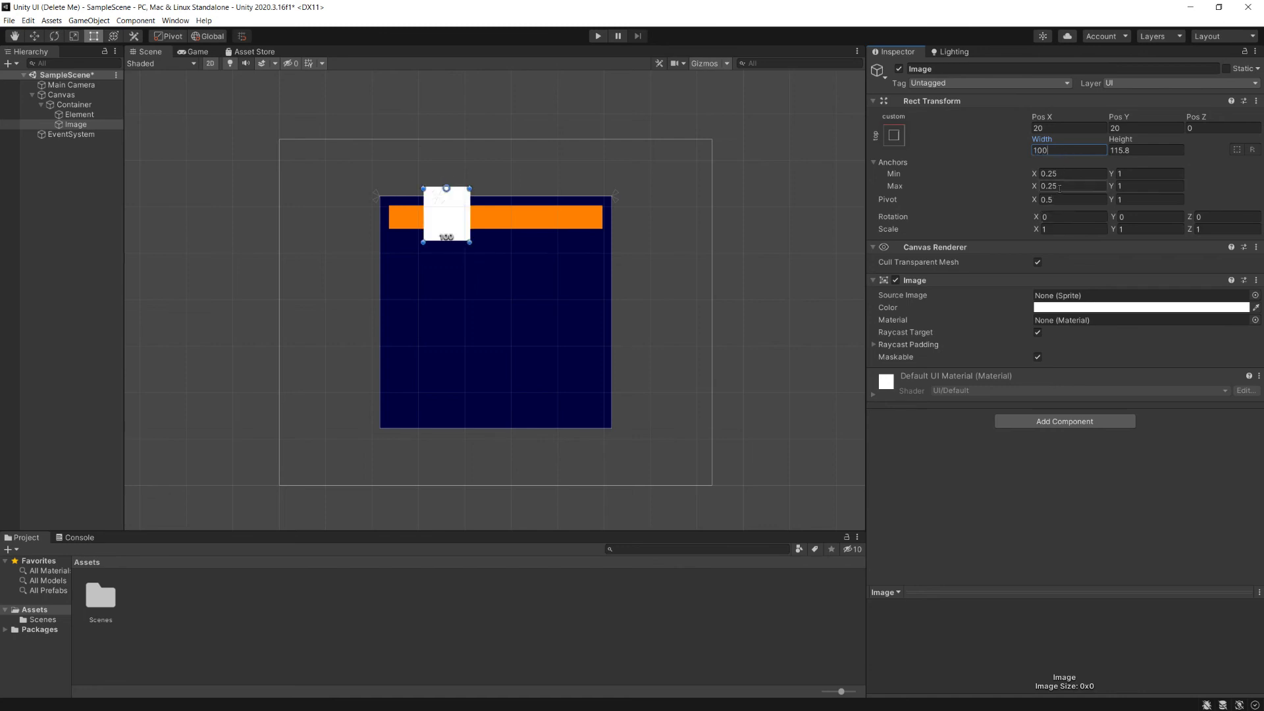
Step: Stretch the Image horizontally with Anchors Min X 0 and Max X 1
click(1060, 174)
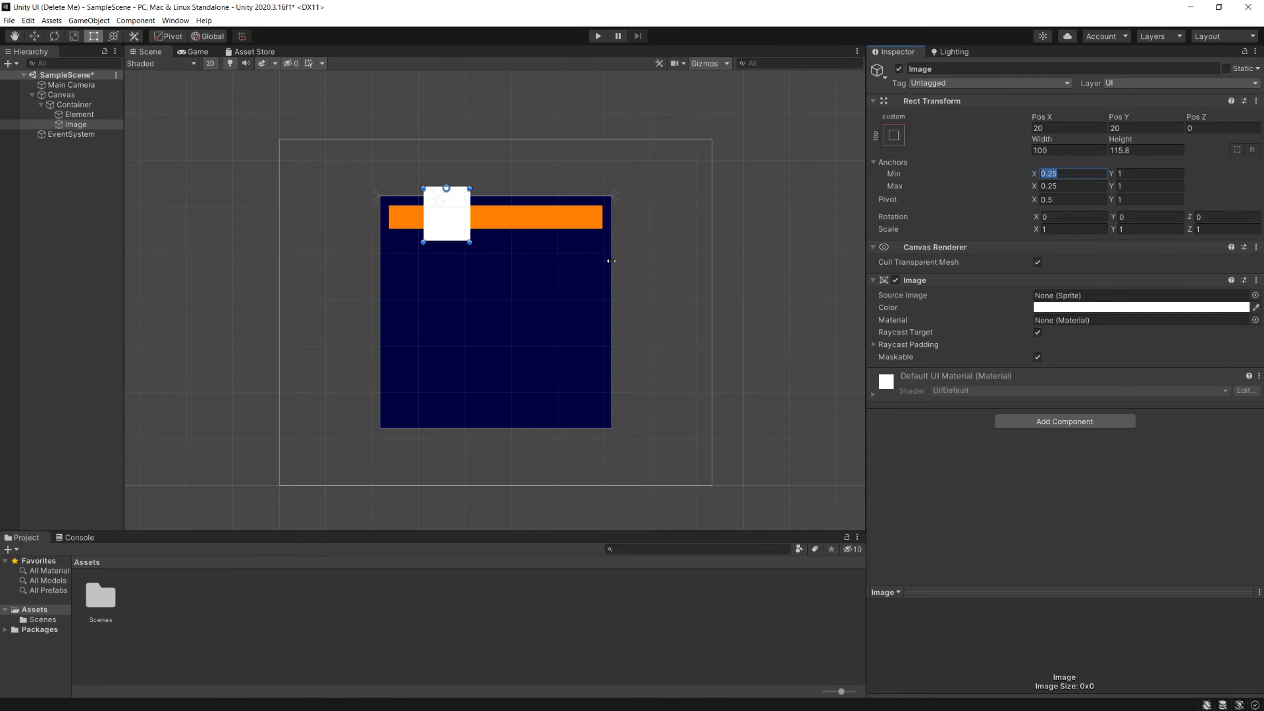
drag(609, 261, 785, 266)
click(1071, 173)
text(0)
key(Tab)
key(Tab)
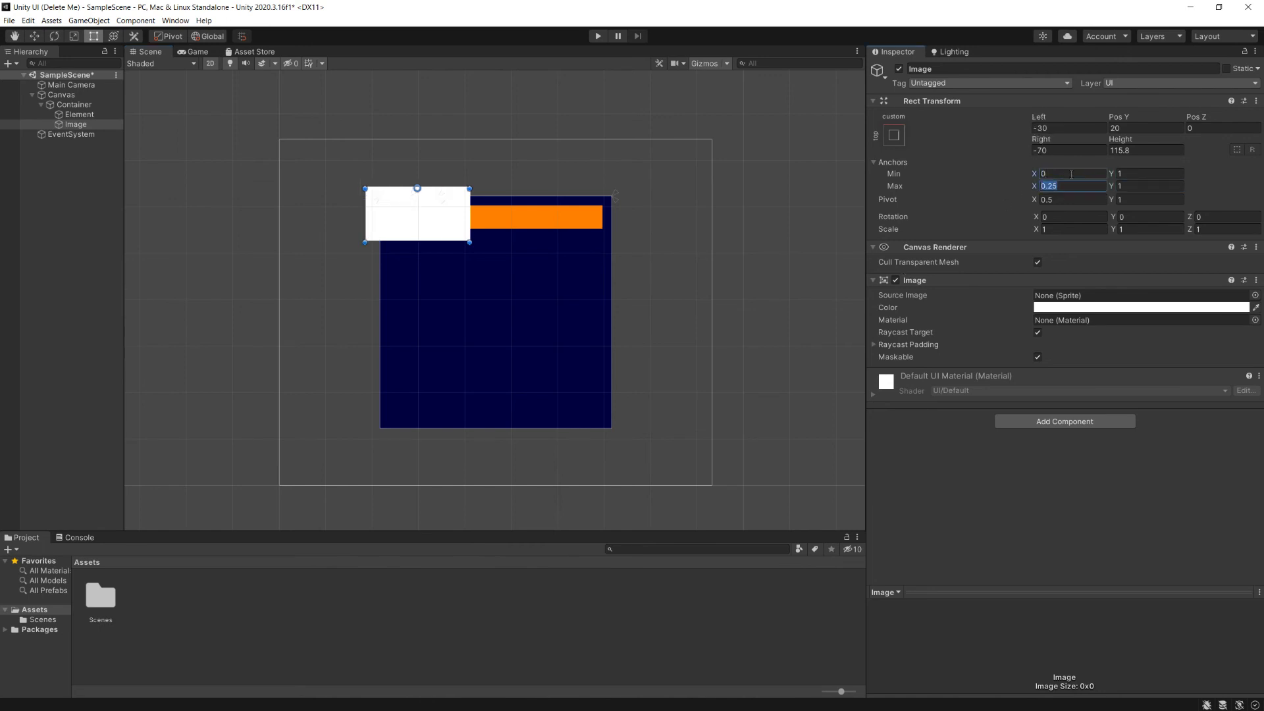
text(1)
key(Tab)
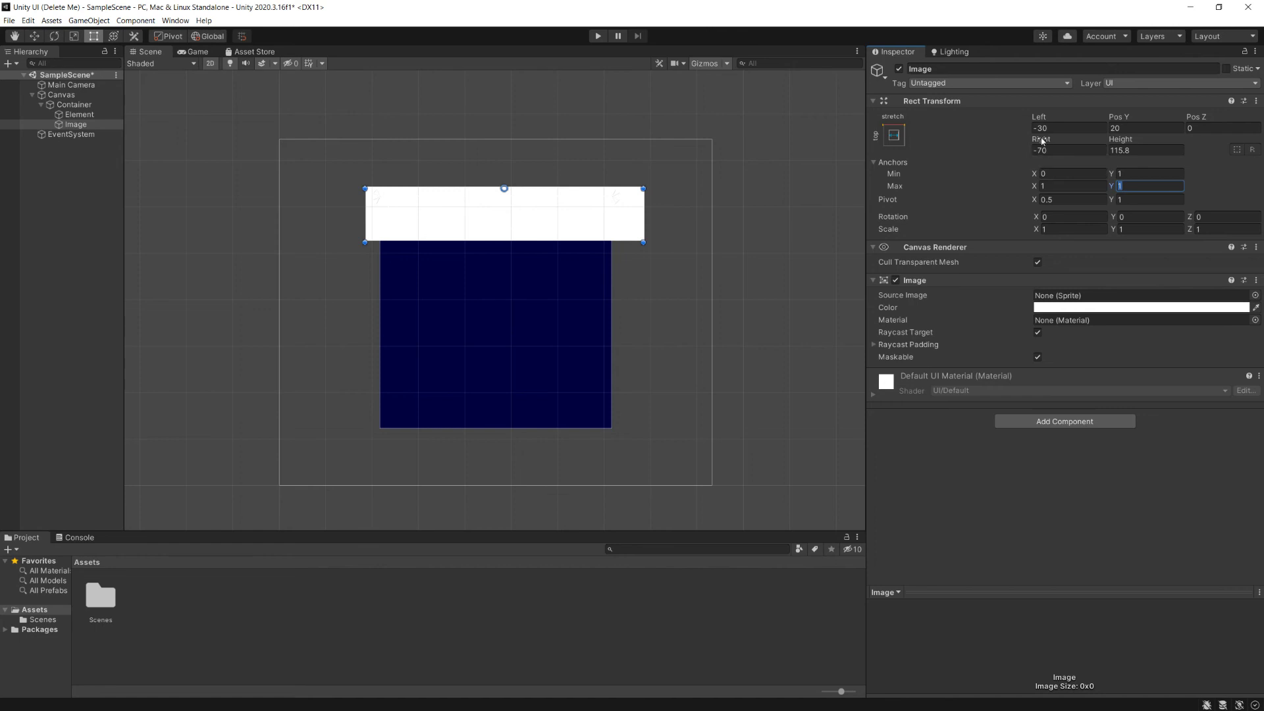
Step: Give the Image Left and Right insets of 20 and height 100
click(1042, 129)
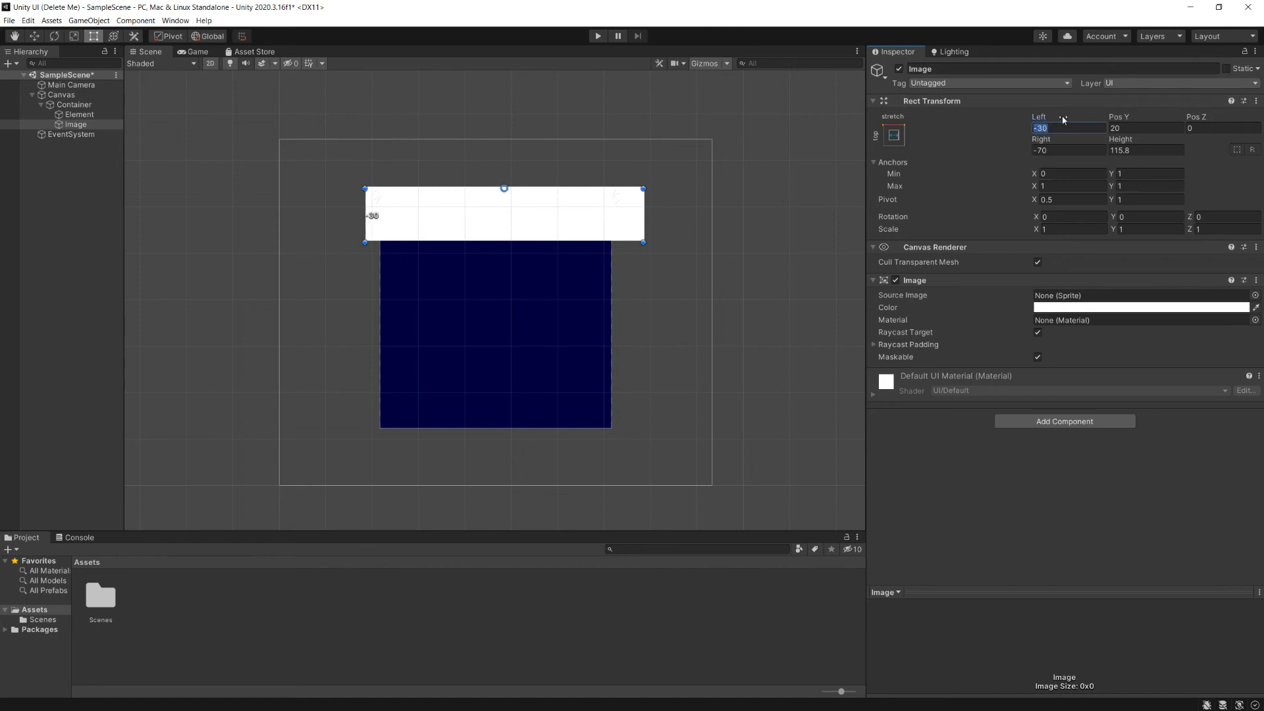
text(20)
key(Tab)
key(Tab)
key(Tab)
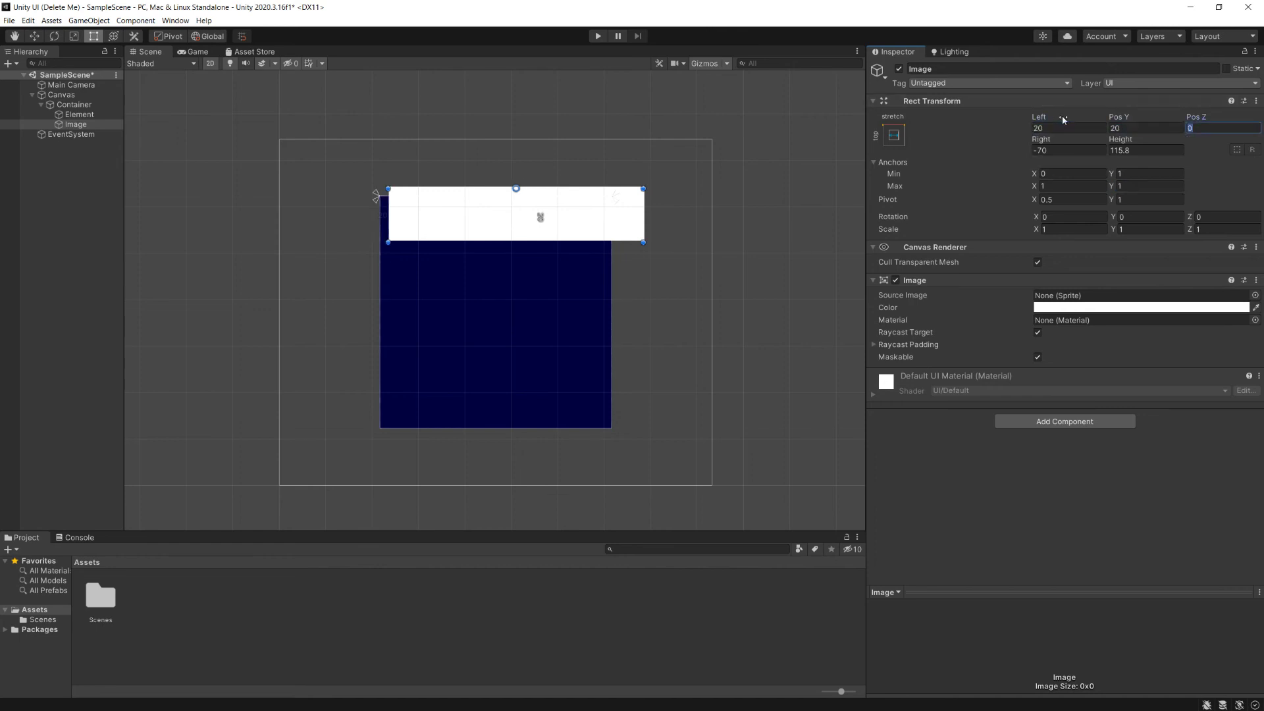
text(20)
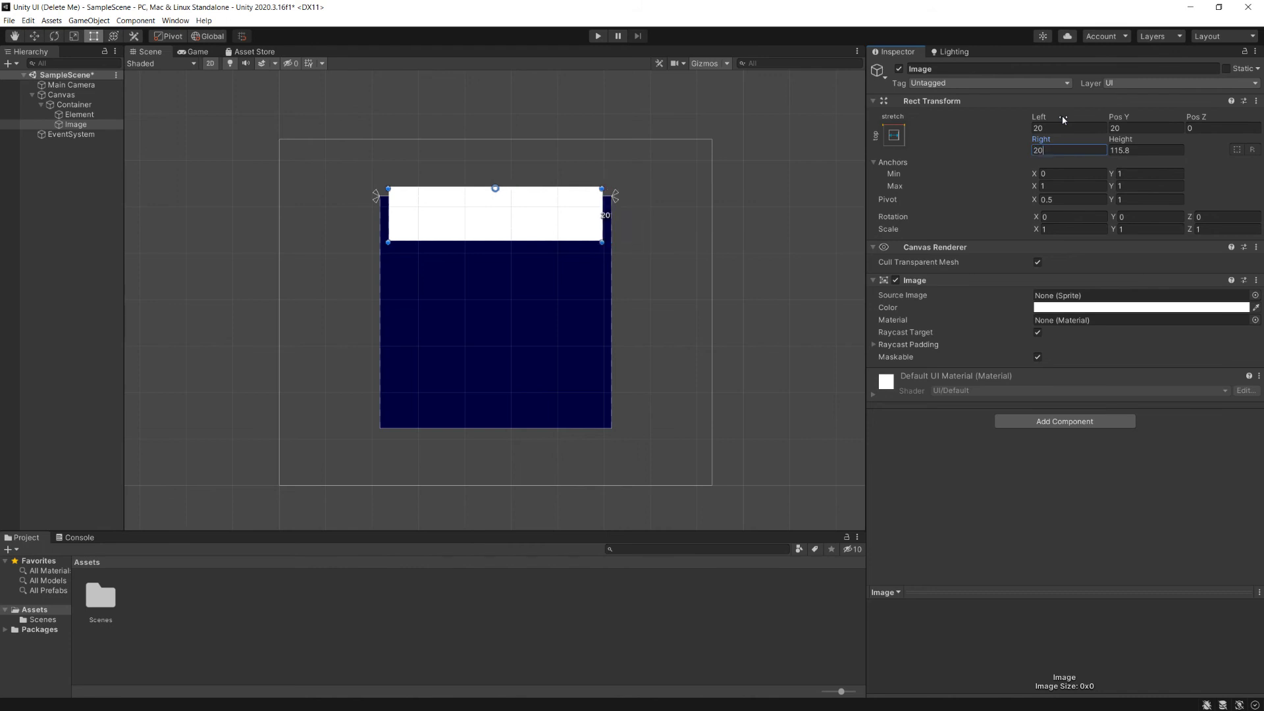
key(Tab)
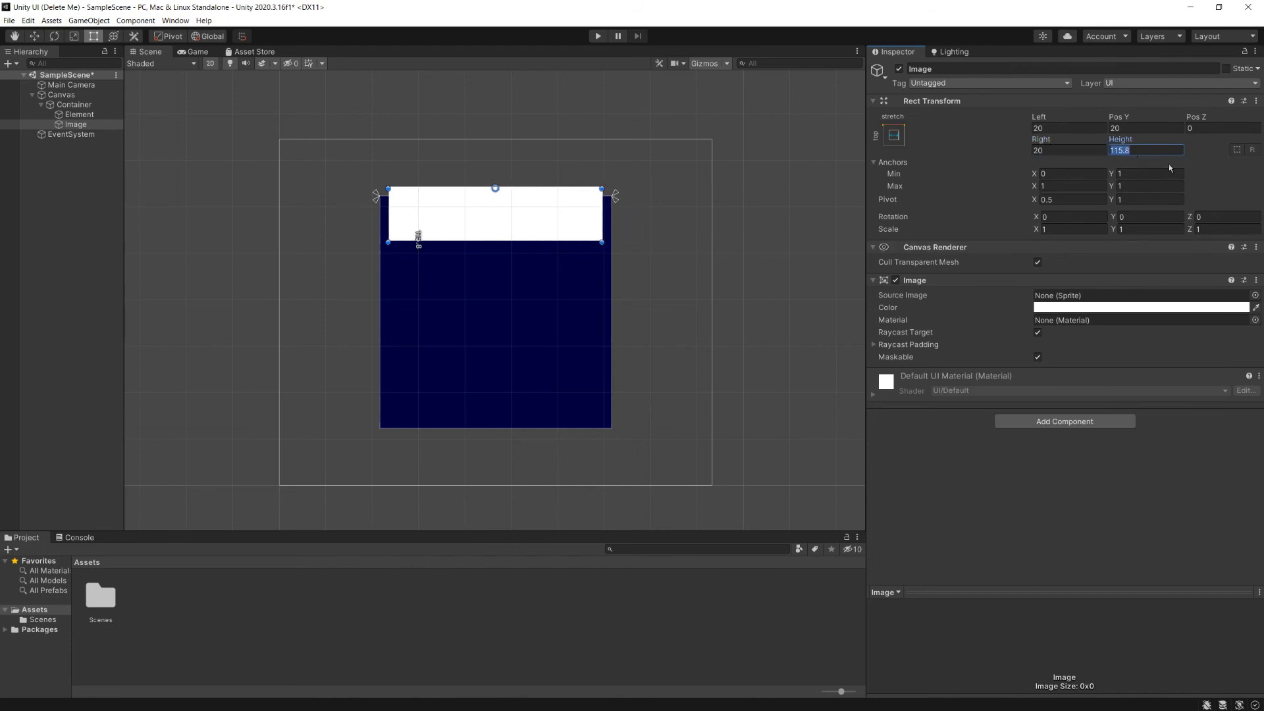
text(100)
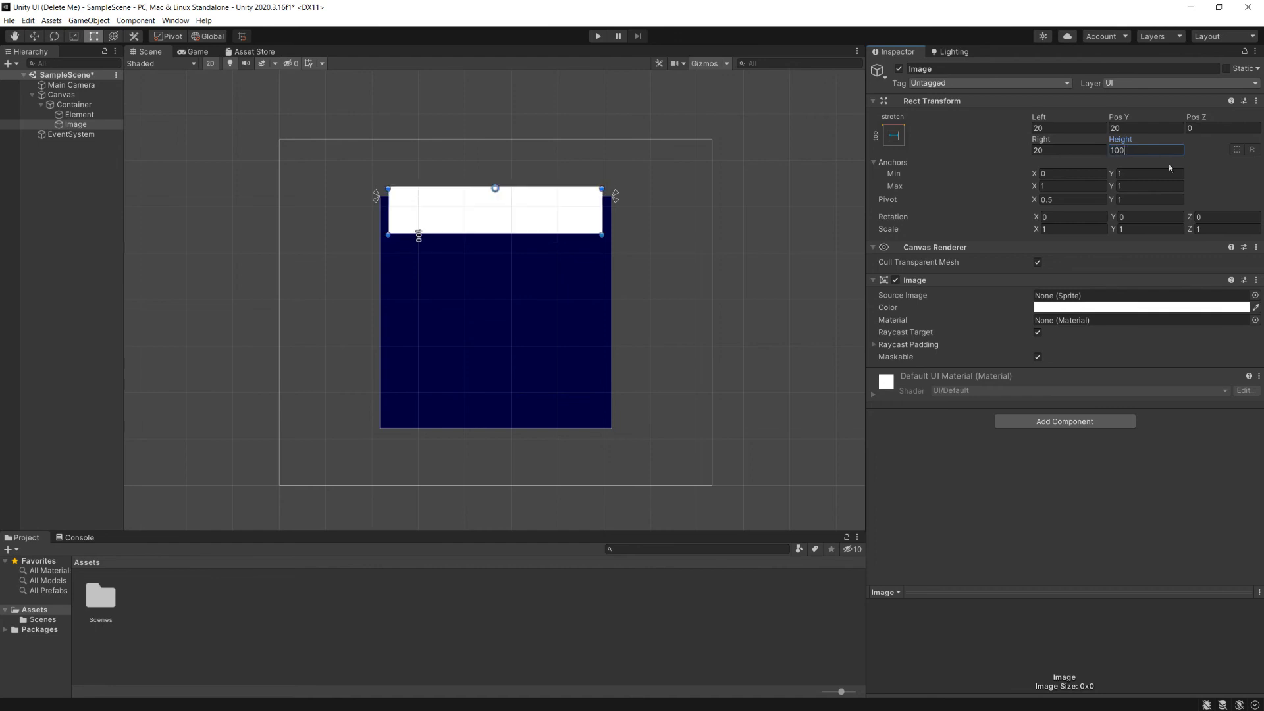
Step: Compare with Element's settings, then set the Image's height to 50
click(77, 114)
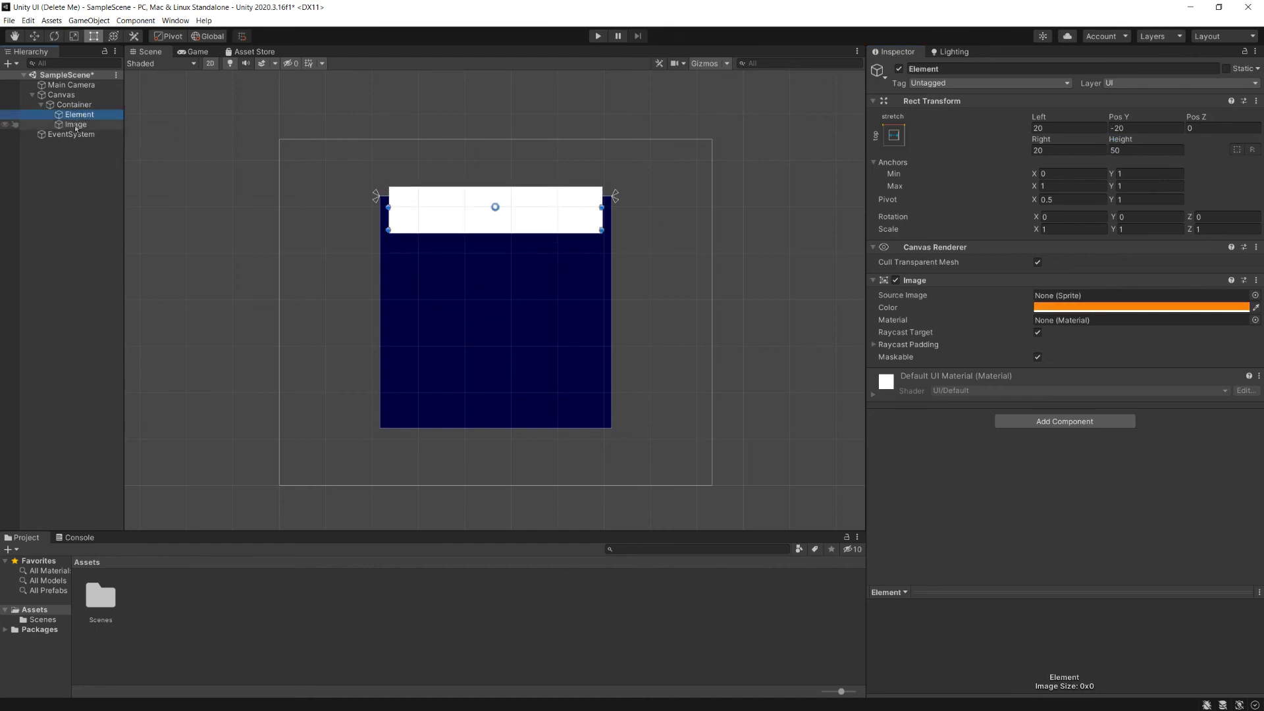
click(76, 124)
click(1142, 150)
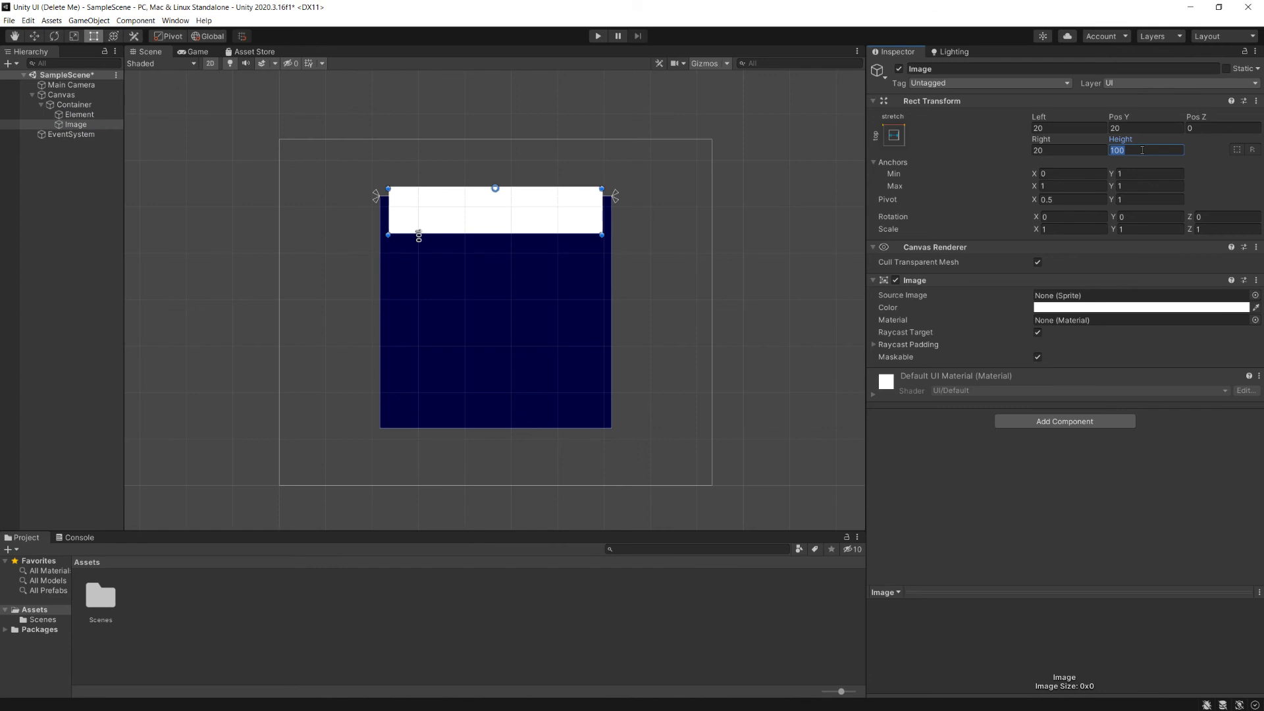
text(50)
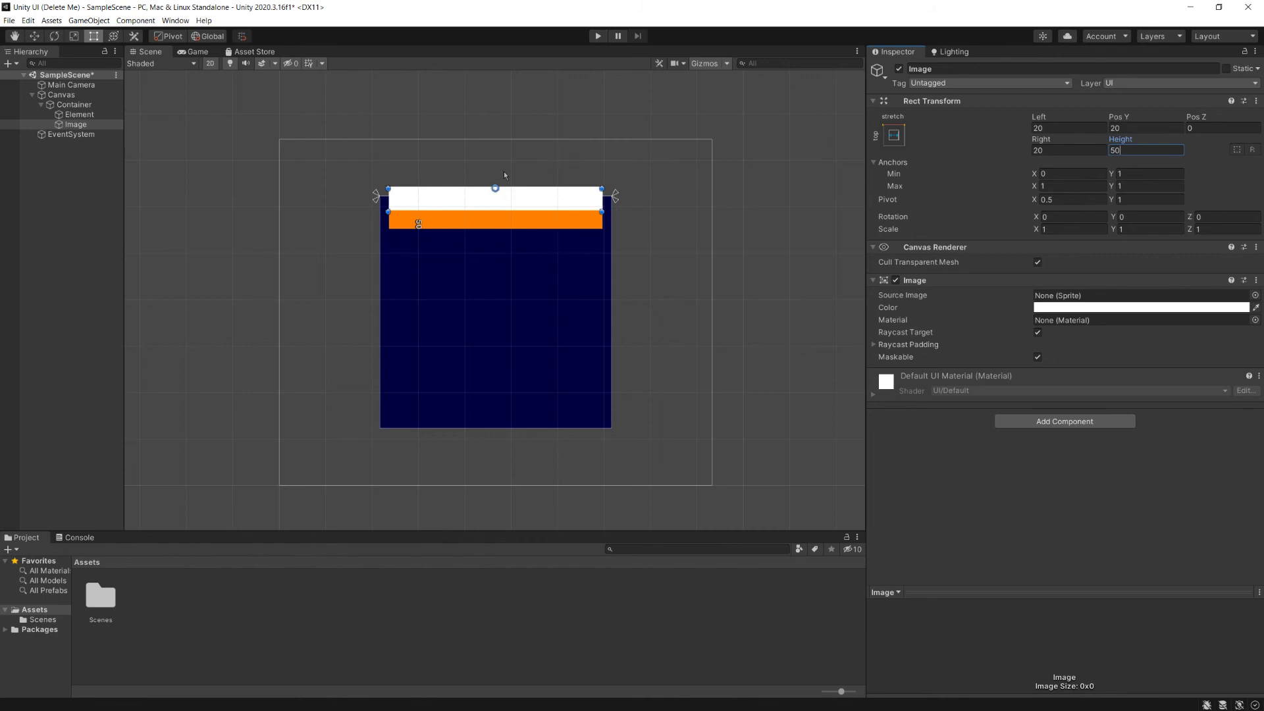
Step: Using the Move tool, set the white Image's Pos Y to -20
key(w)
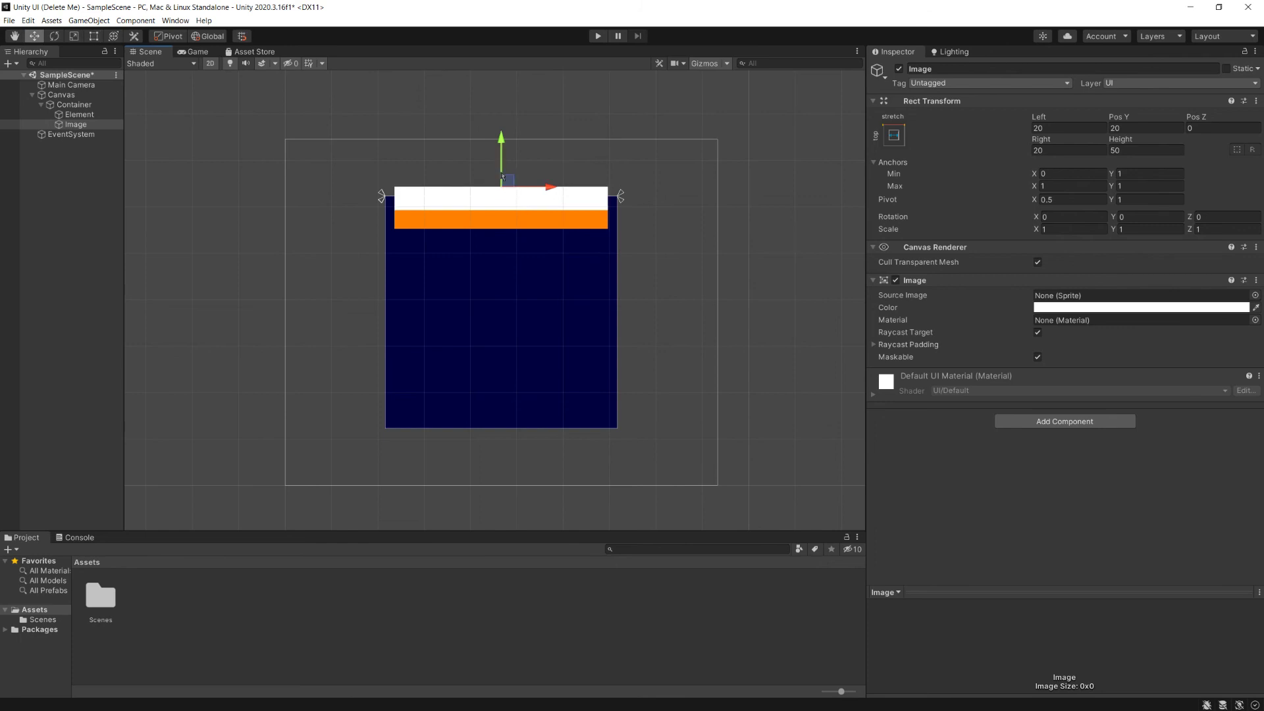
mouse_move(501, 137)
mouse_down()
mouse_move(502, 114)
mouse_move(501, 135)
mouse_up()
click(1134, 129)
text(-20)
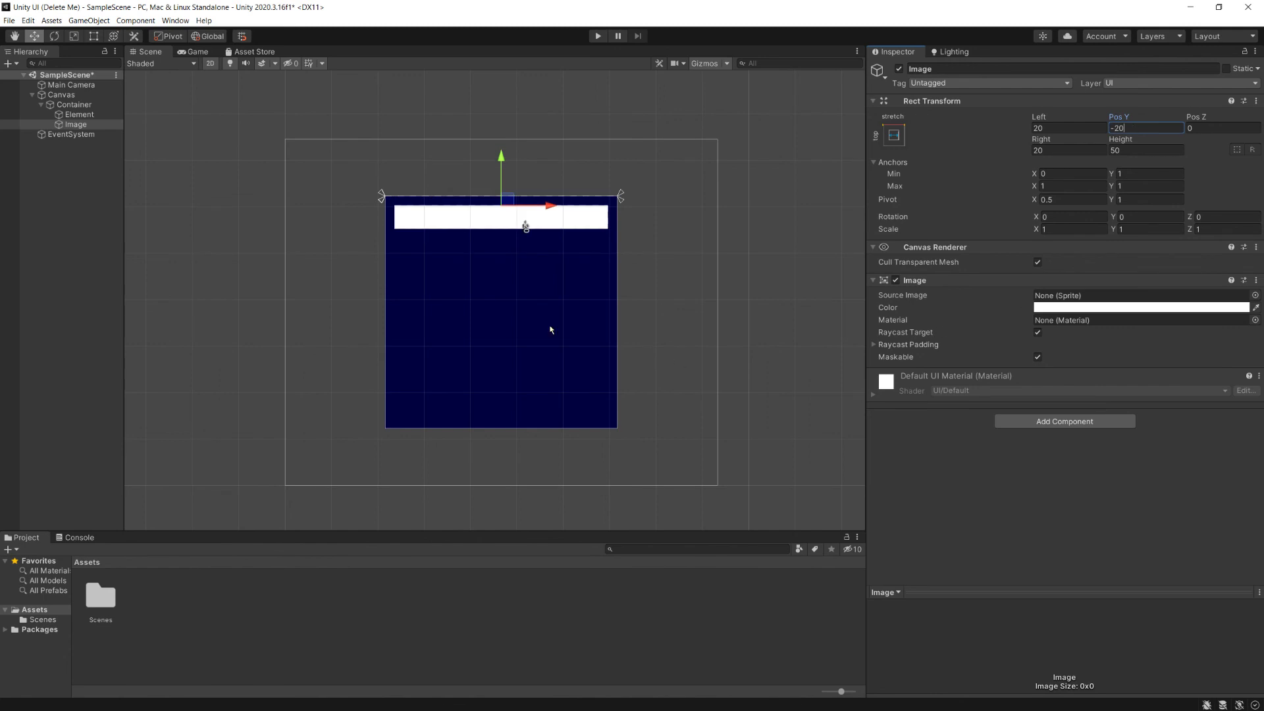
Step: Select Element, then the dark blue Container, and switch to the Rect tool
click(79, 114)
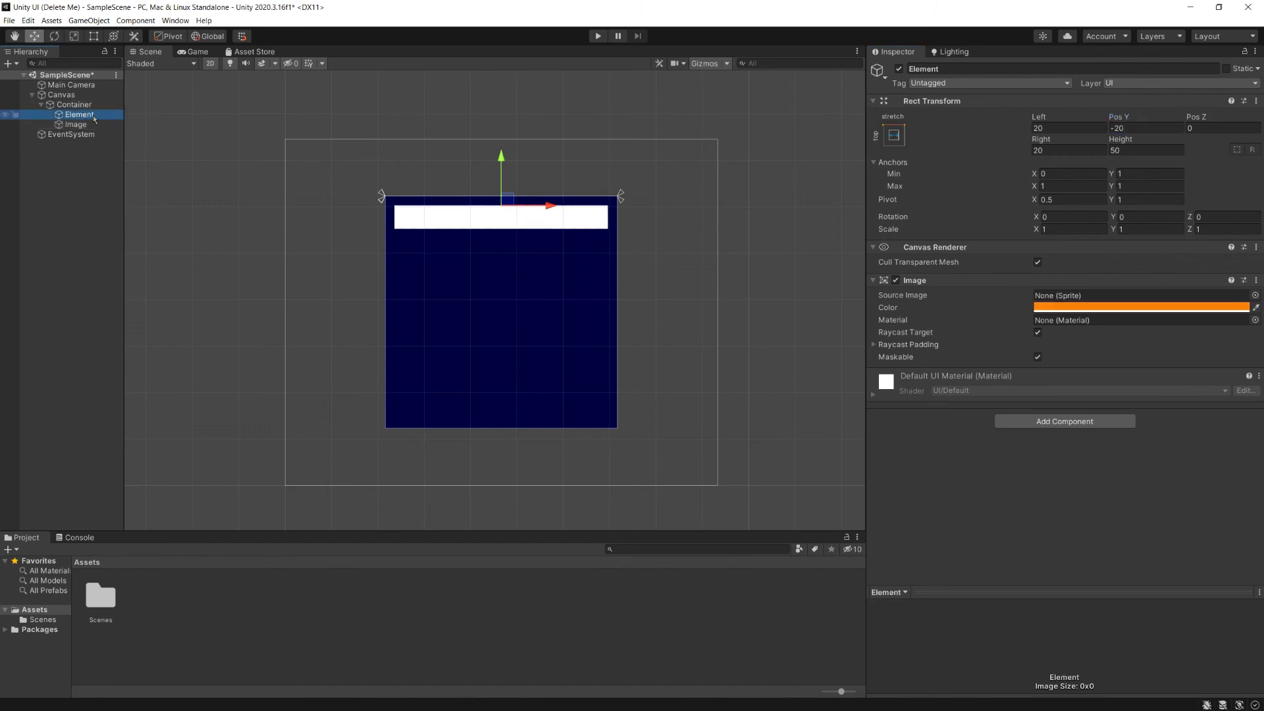
click(614, 304)
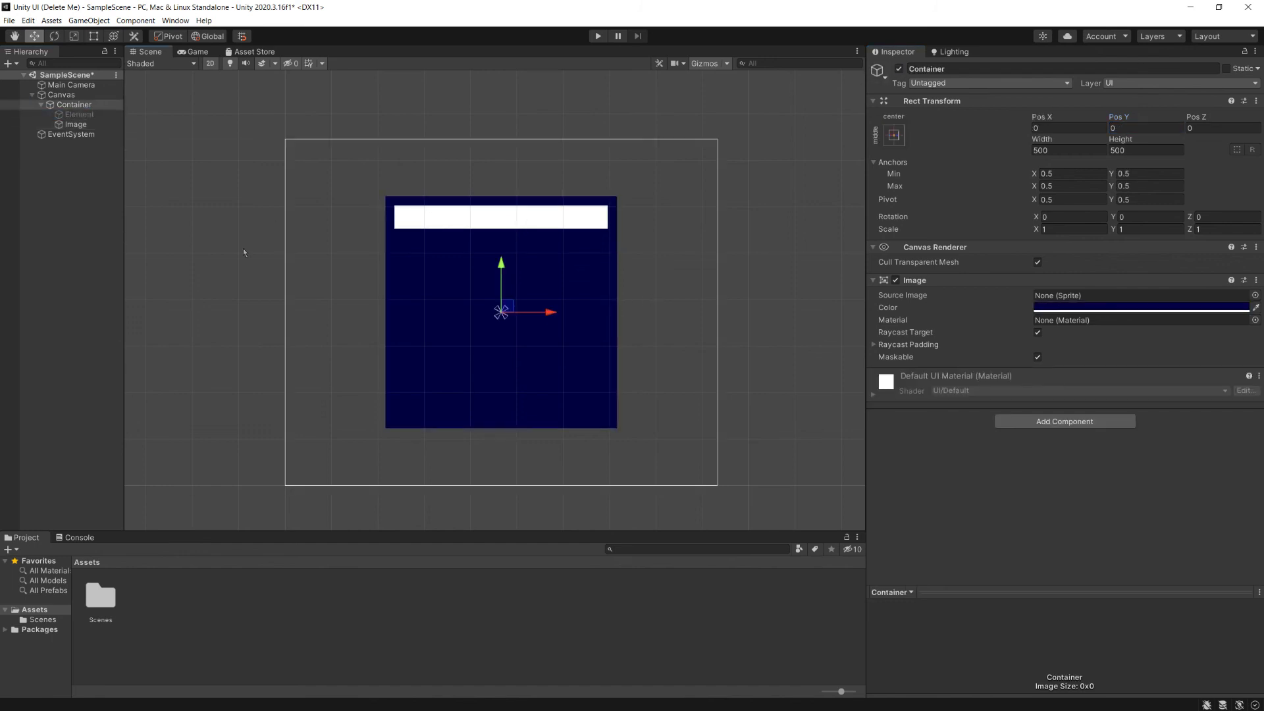
key(t)
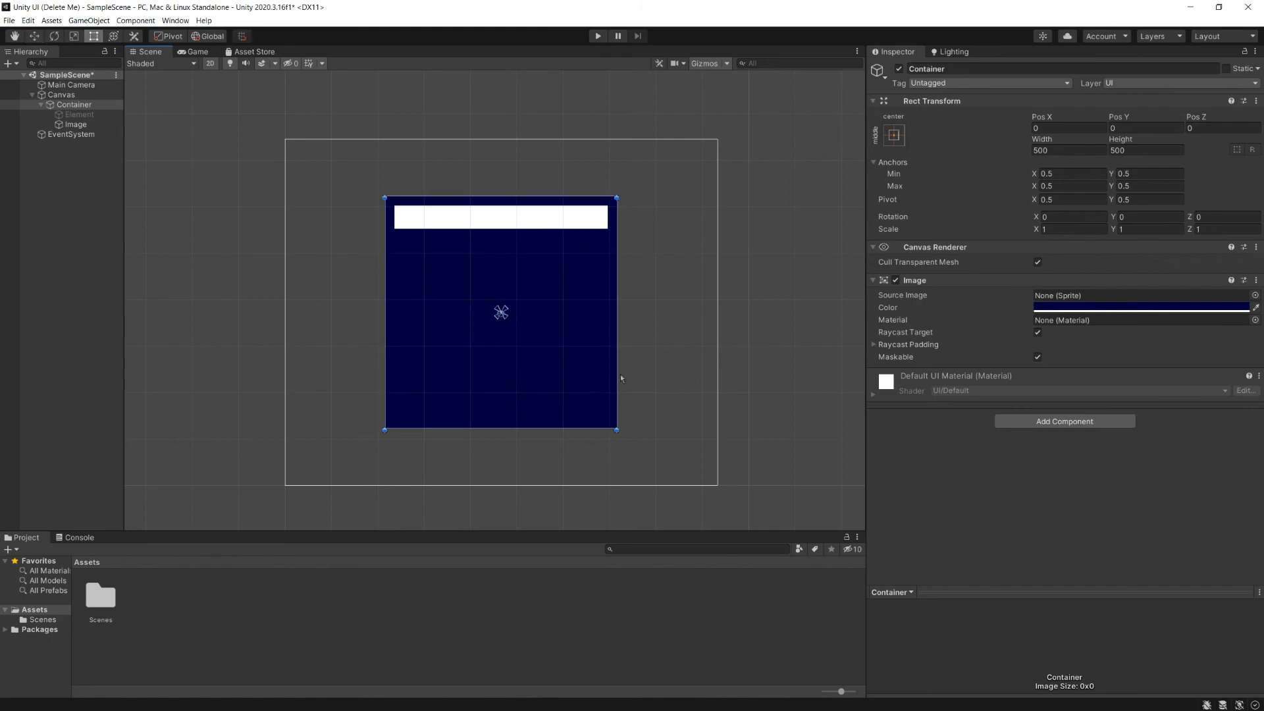
Step: Drag the Container's edges and corner down to about 259 × 285, then reselect the white Image
mouse_move(617, 368)
mouse_down()
mouse_move(517, 367)
mouse_move(694, 367)
mouse_move(578, 372)
mouse_move(640, 372)
mouse_up()
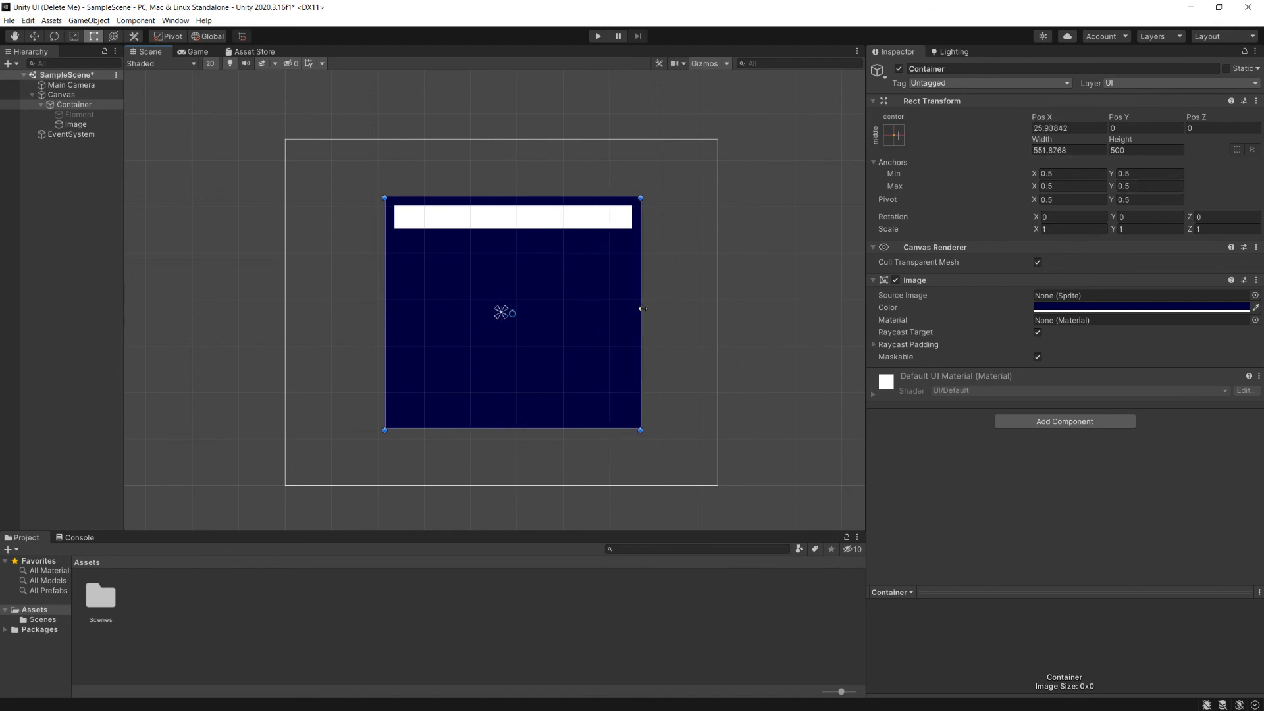
drag(639, 310, 611, 317)
mouse_move(524, 428)
mouse_down()
mouse_move(512, 344)
mouse_move(530, 451)
mouse_move(530, 359)
mouse_move(520, 428)
mouse_move(524, 405)
mouse_move(533, 433)
mouse_move(533, 415)
mouse_up()
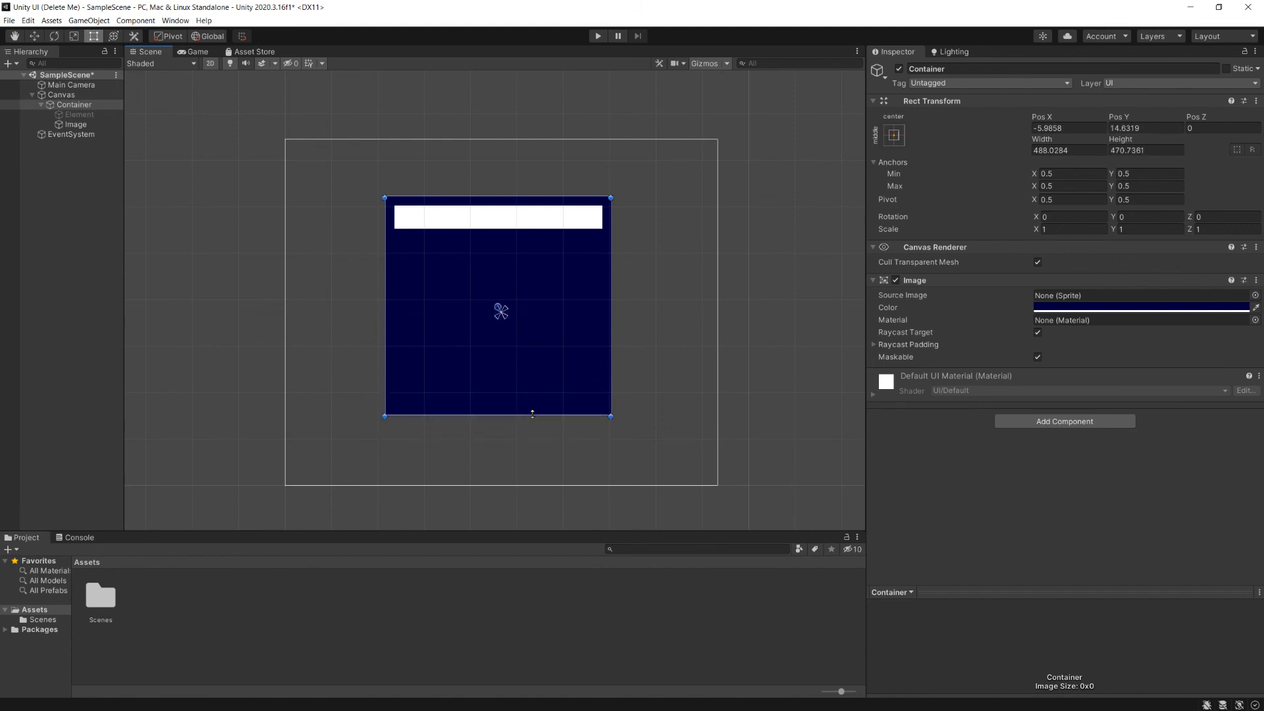
click(94, 126)
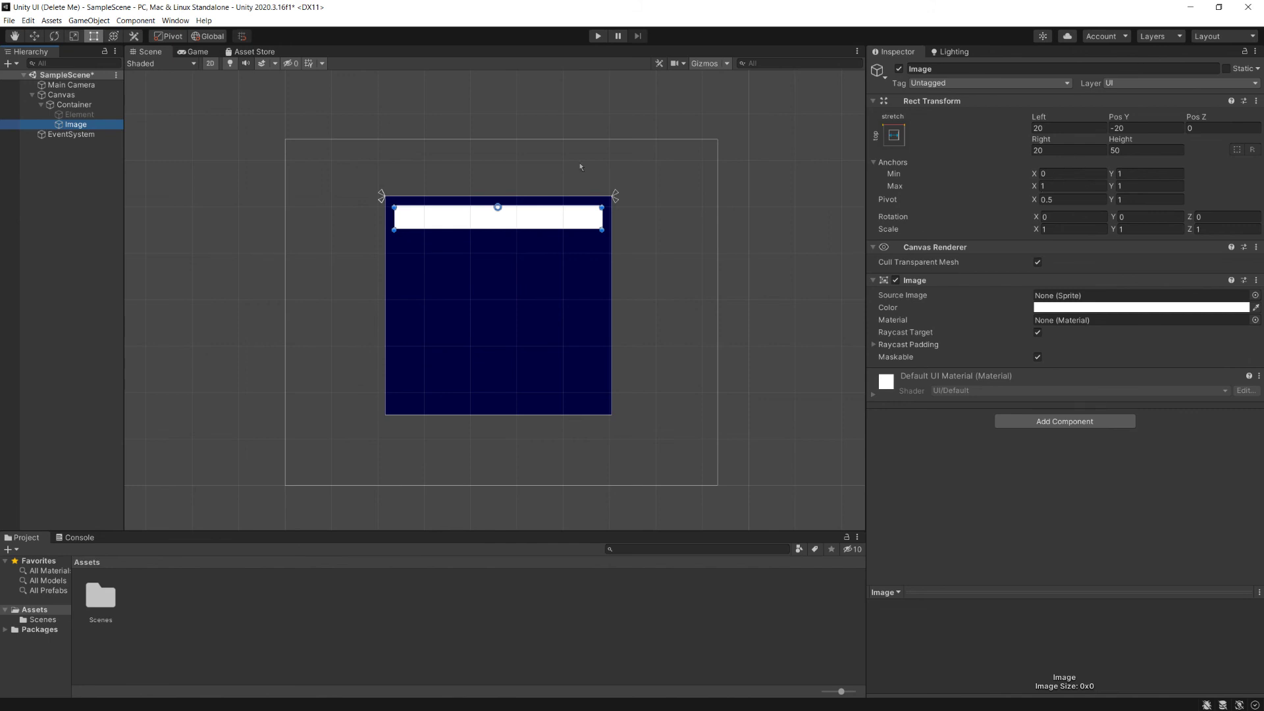
click(96, 105)
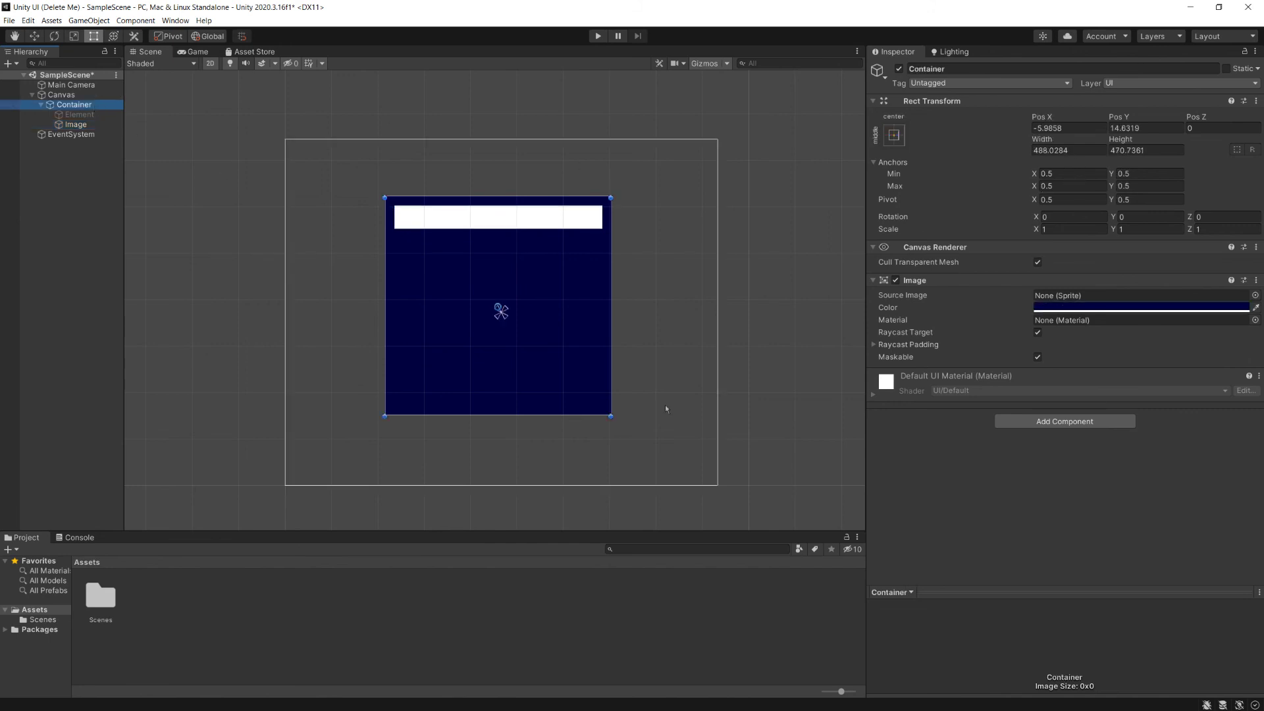
drag(610, 414, 430, 300)
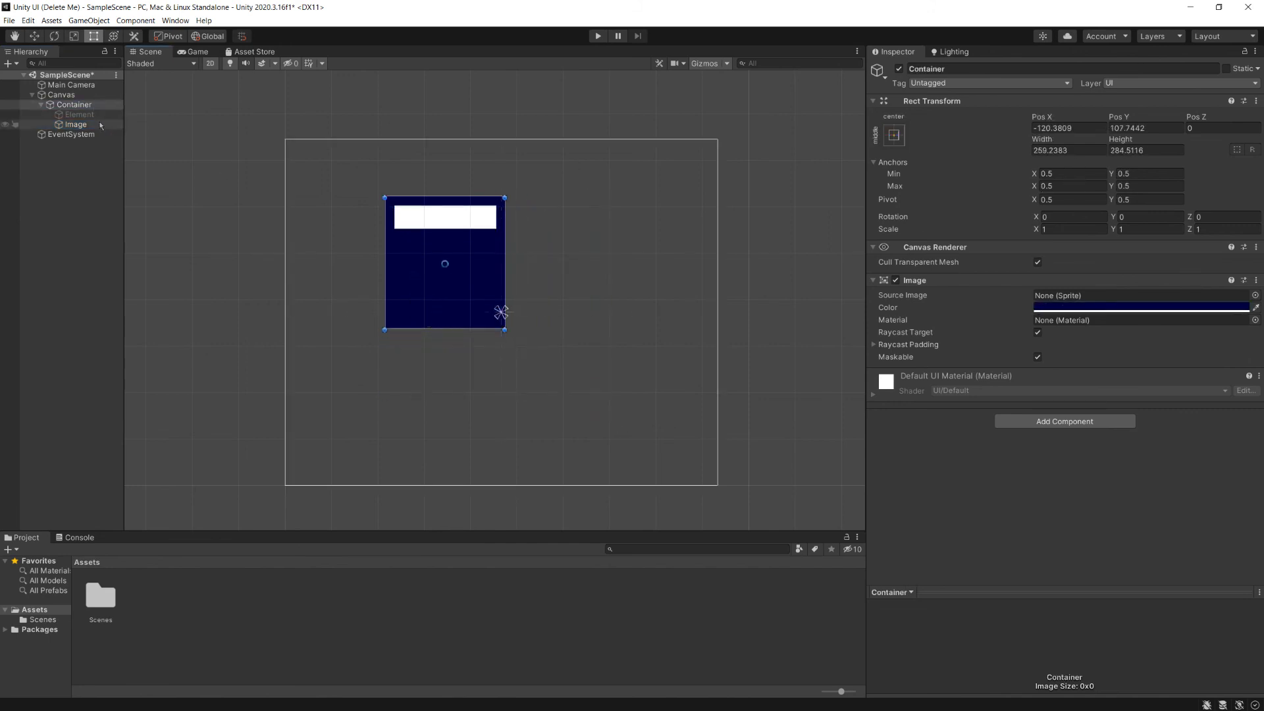
click(76, 124)
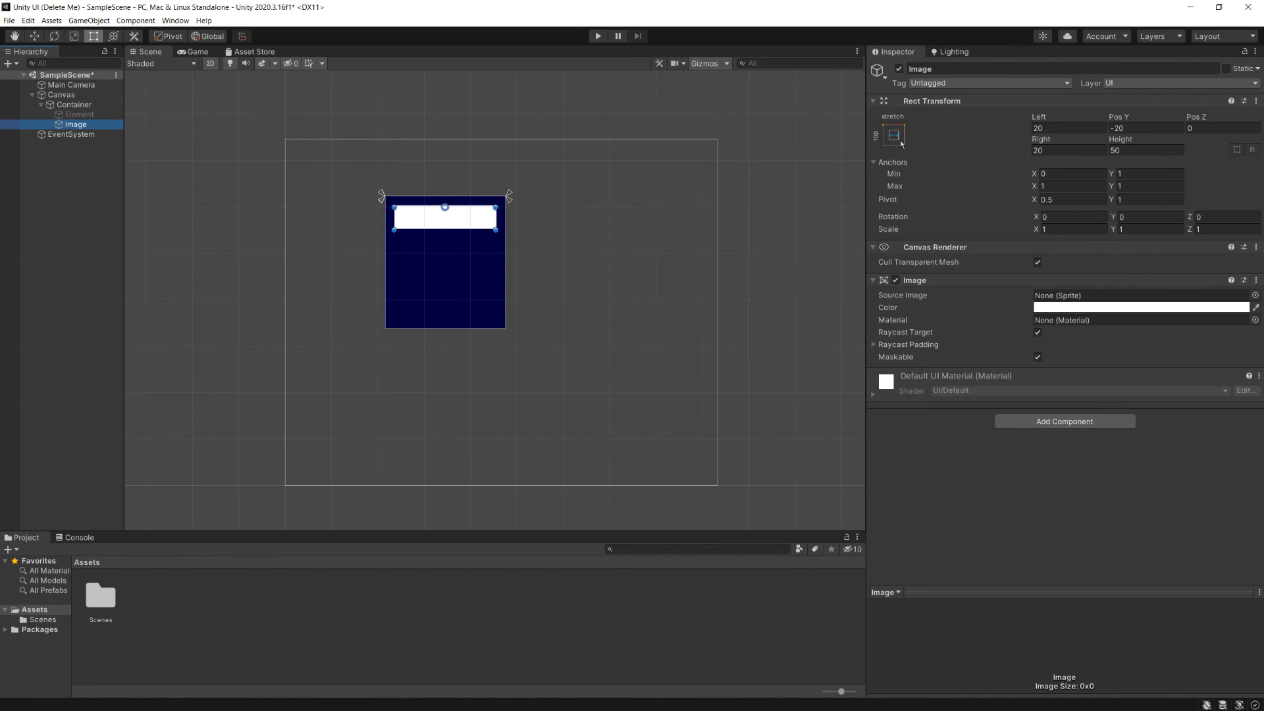
Step: Apply the top-center anchor preset to the white bar
click(893, 136)
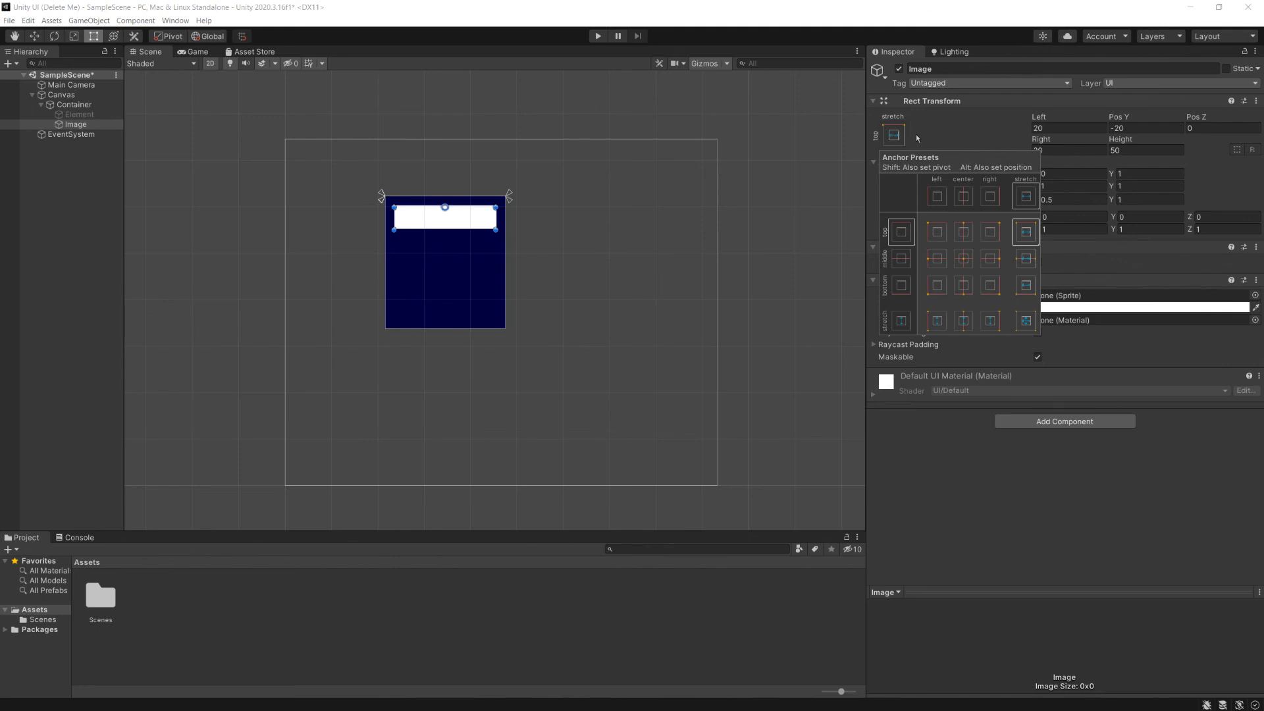
click(915, 133)
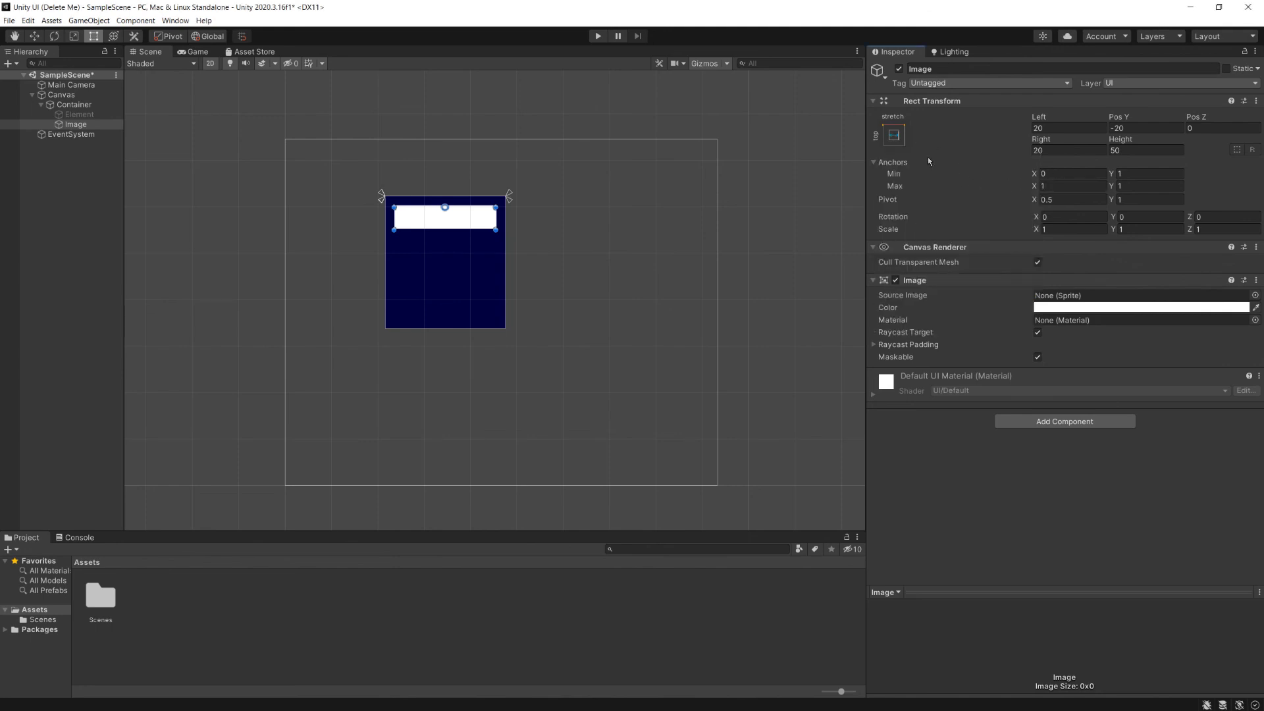
click(895, 136)
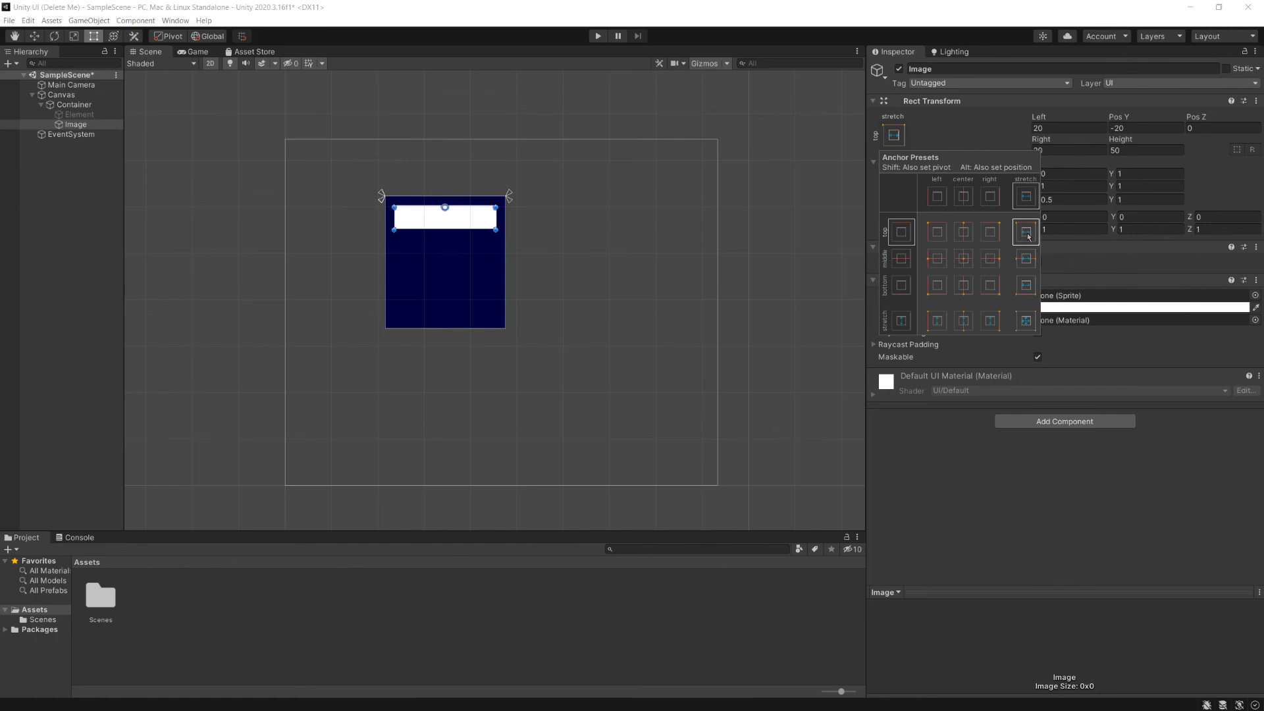
click(965, 236)
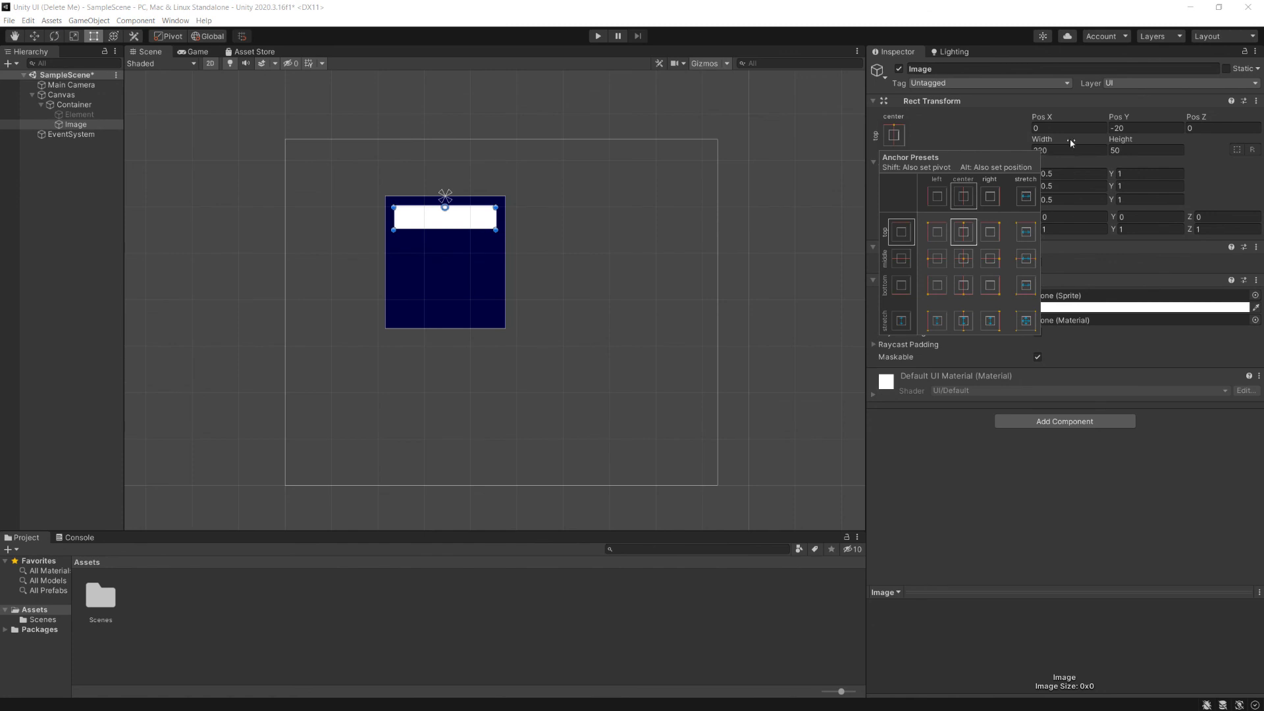
Step: Widen the dark blue Container to the right and test stretching its bottom edge
click(506, 264)
click(497, 267)
mouse_move(505, 267)
mouse_down()
mouse_move(653, 266)
mouse_move(504, 265)
mouse_move(522, 265)
mouse_up()
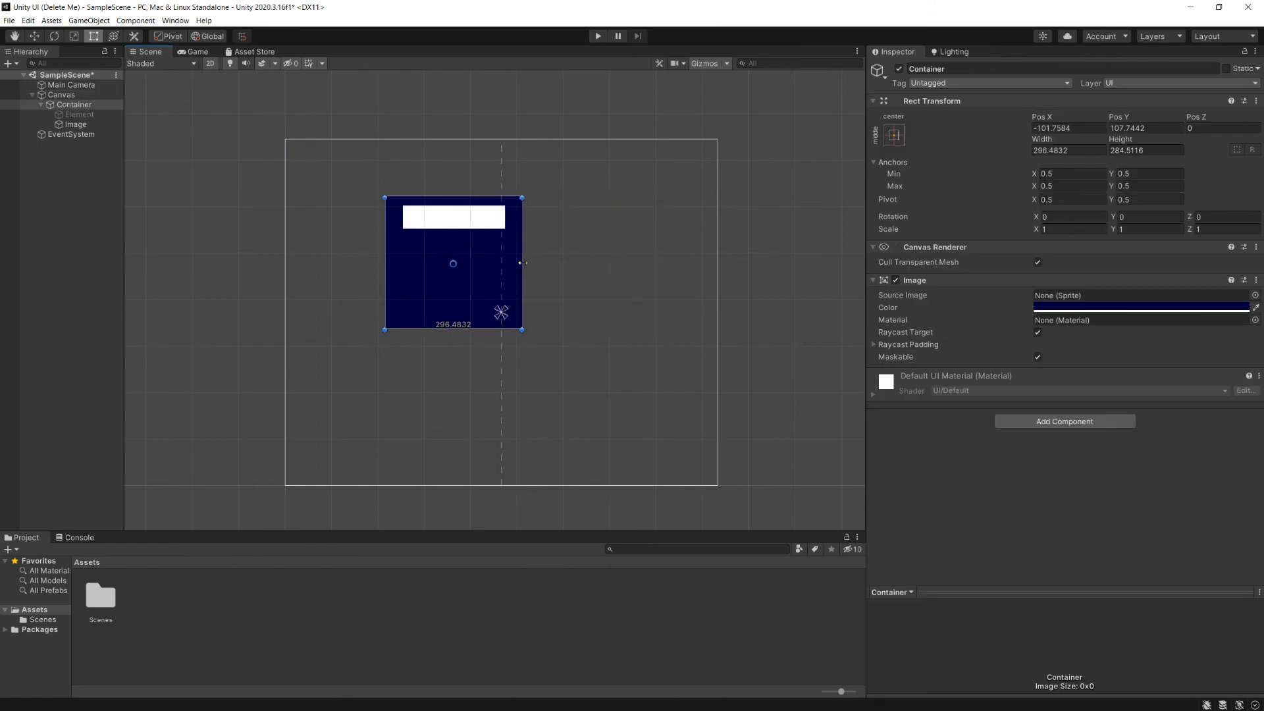
click(895, 135)
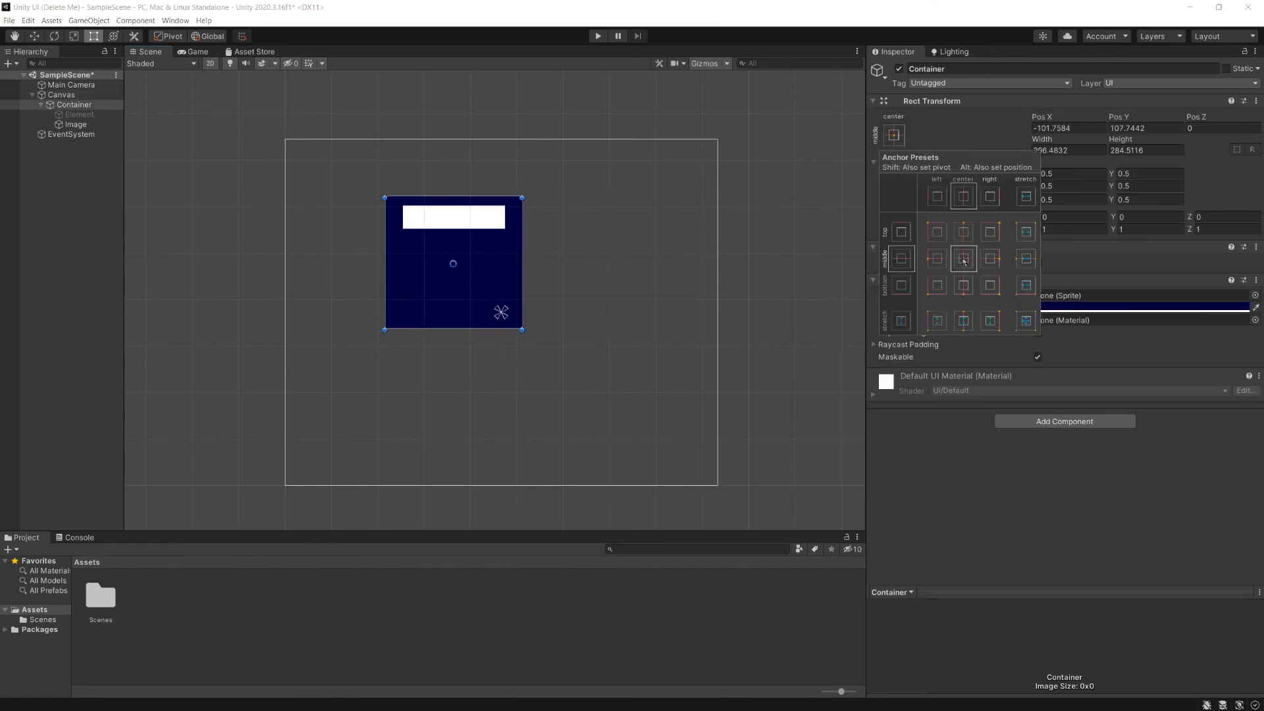
click(480, 314)
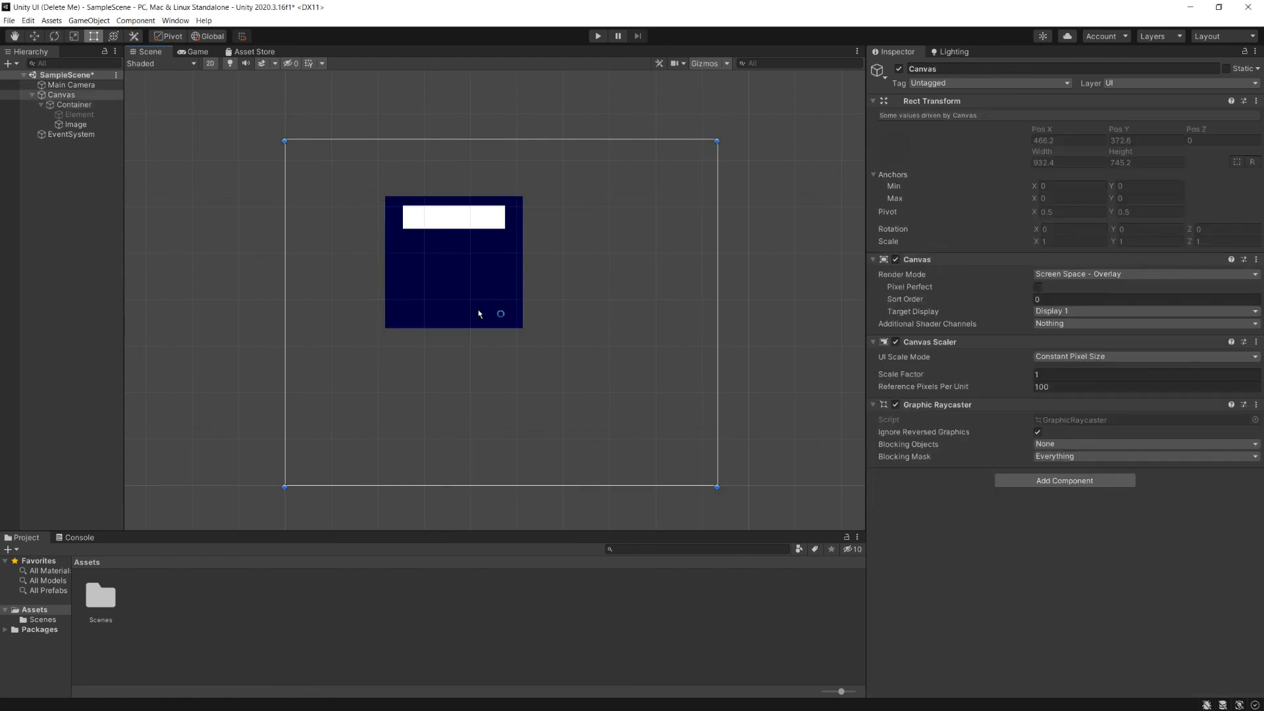
click(477, 327)
drag(476, 327, 475, 358)
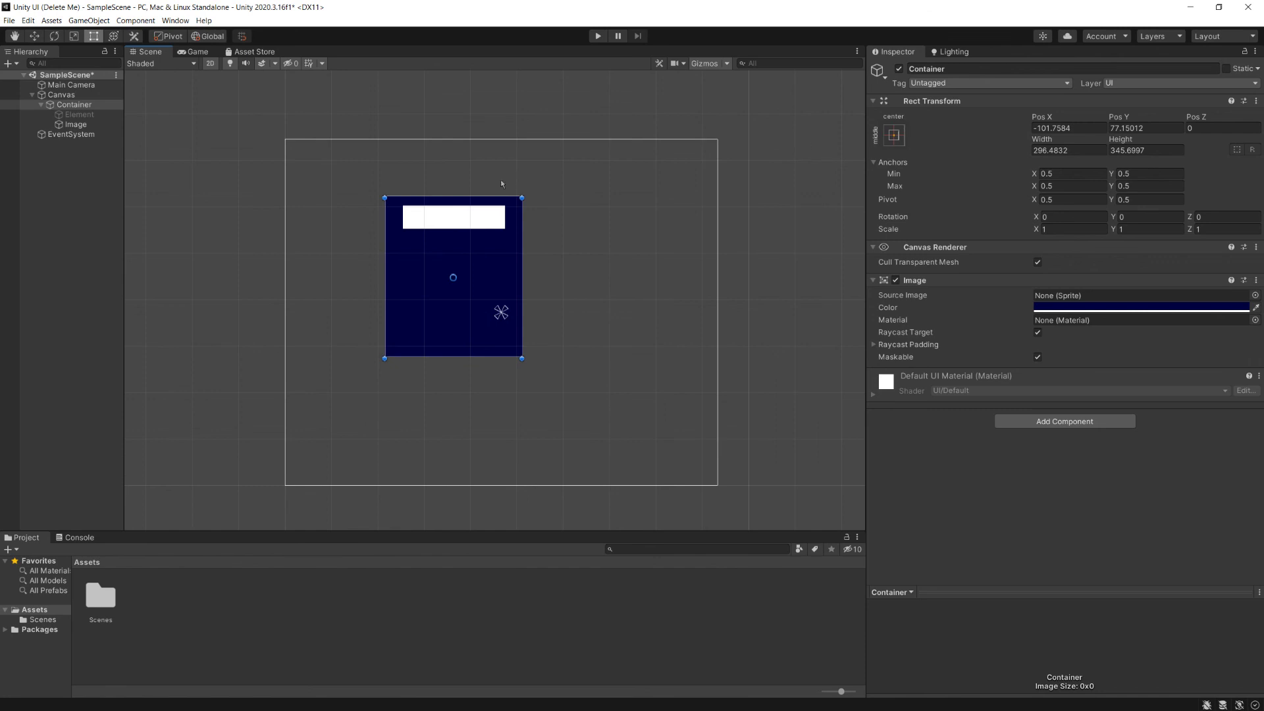
Step: Anchor the white bar middle-center, then trial the Container's height and undo back to 339
click(74, 125)
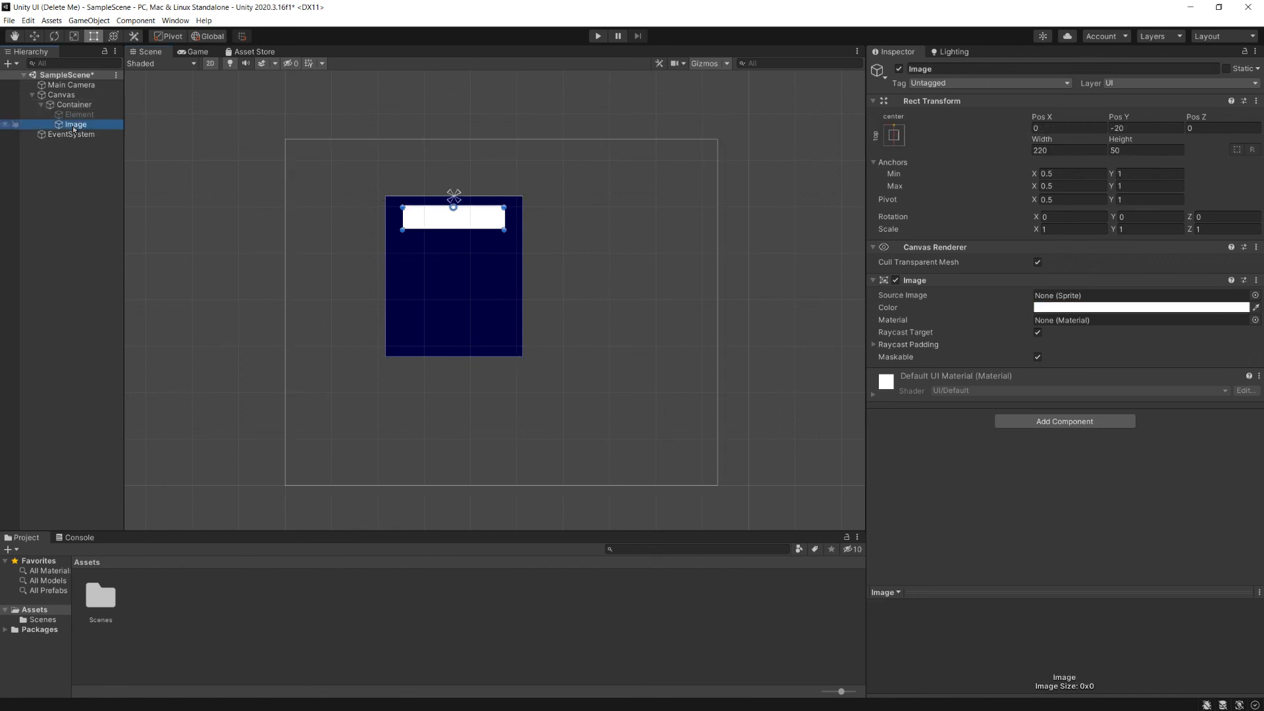
click(895, 135)
click(964, 258)
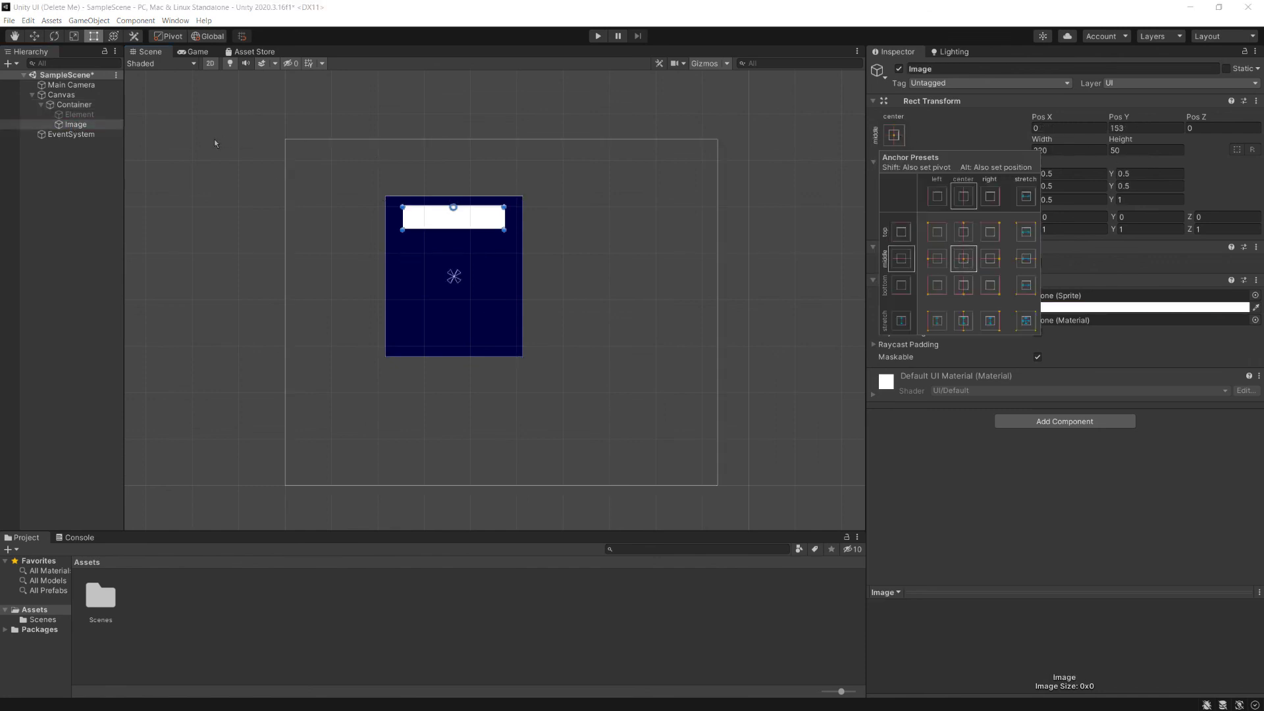
click(446, 333)
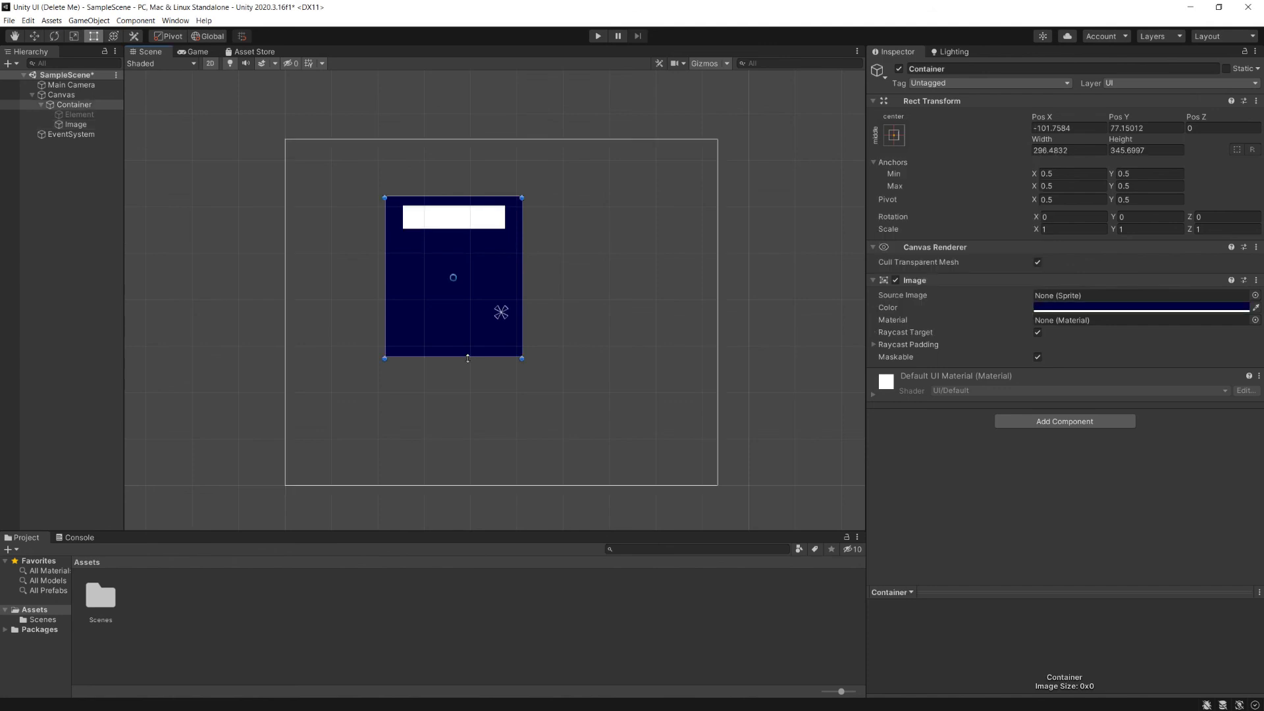
mouse_move(470, 357)
mouse_down()
mouse_move(472, 311)
mouse_move(477, 379)
mouse_move(491, 318)
mouse_move(483, 353)
mouse_up()
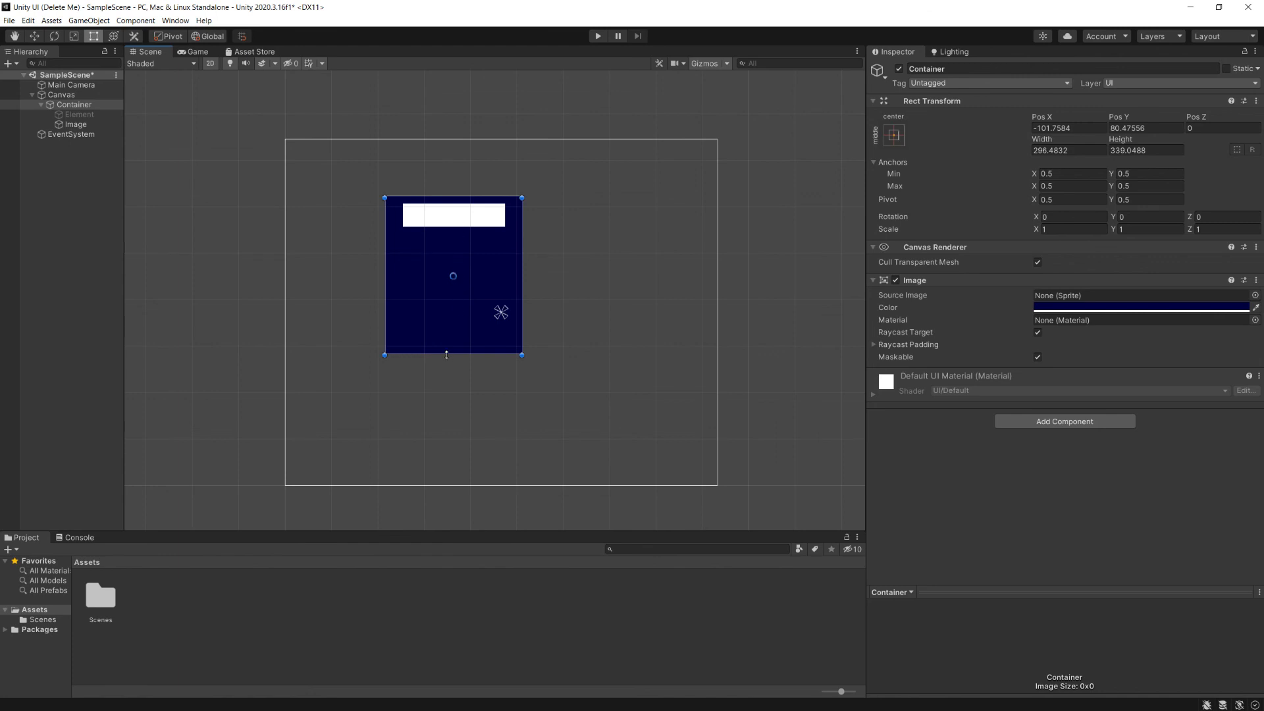
drag(447, 355, 461, 381)
key(ctrl+z)
click(895, 135)
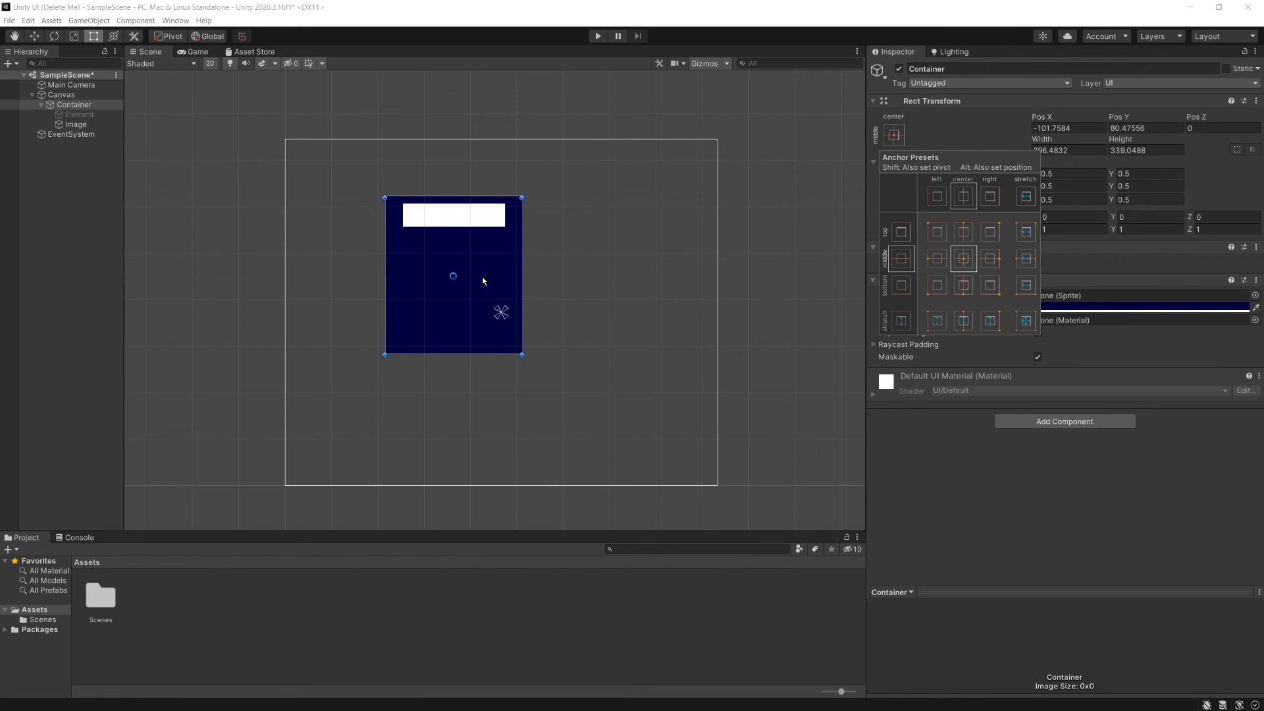
key(alt)
key(alt)
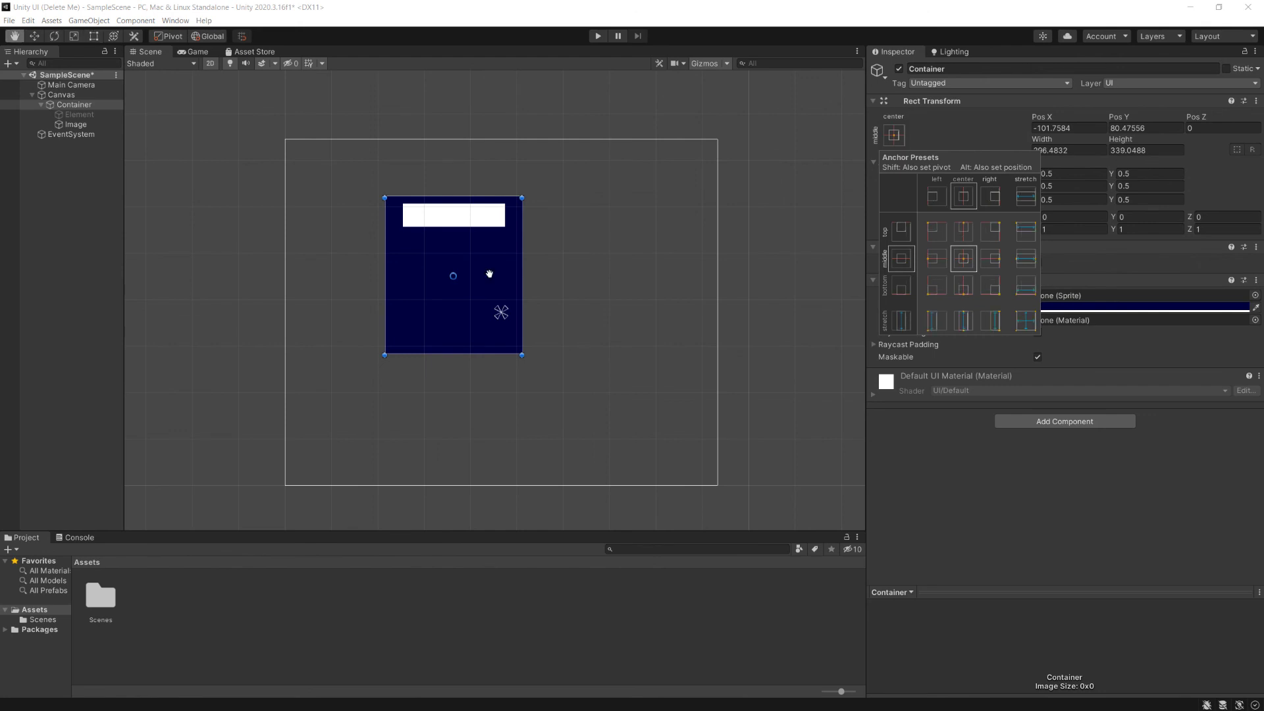
key(alt)
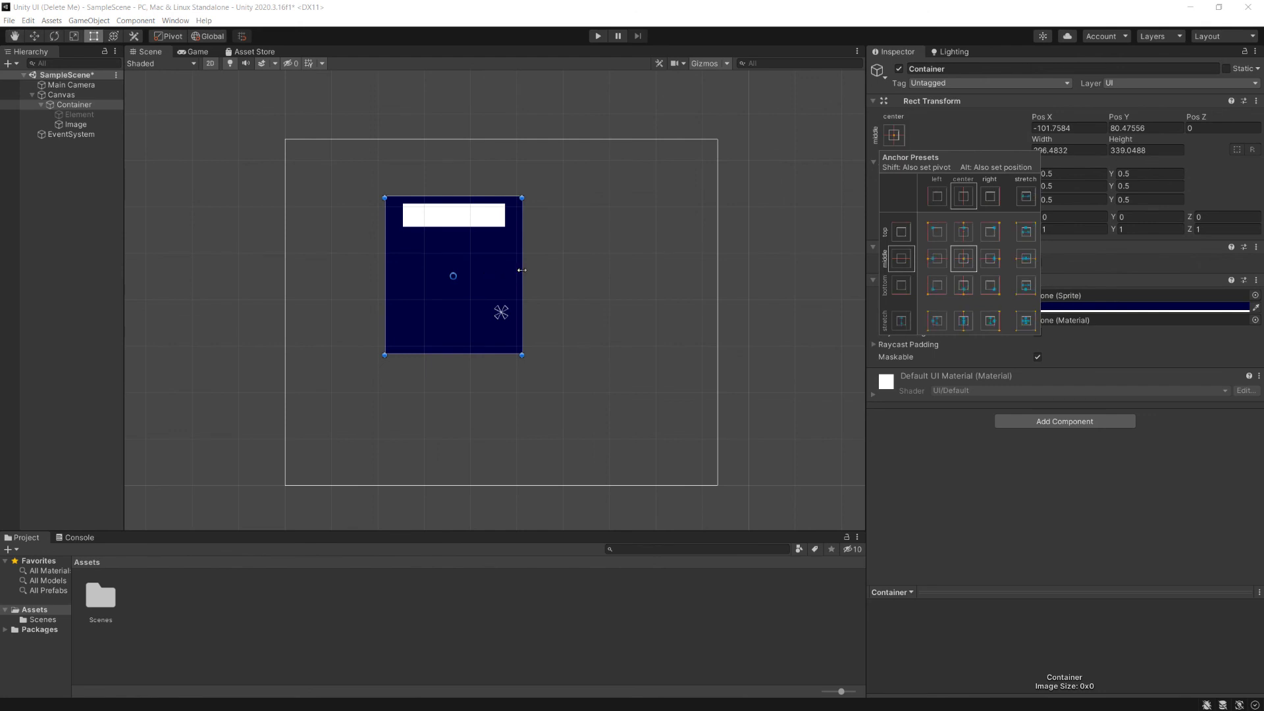
key(Escape)
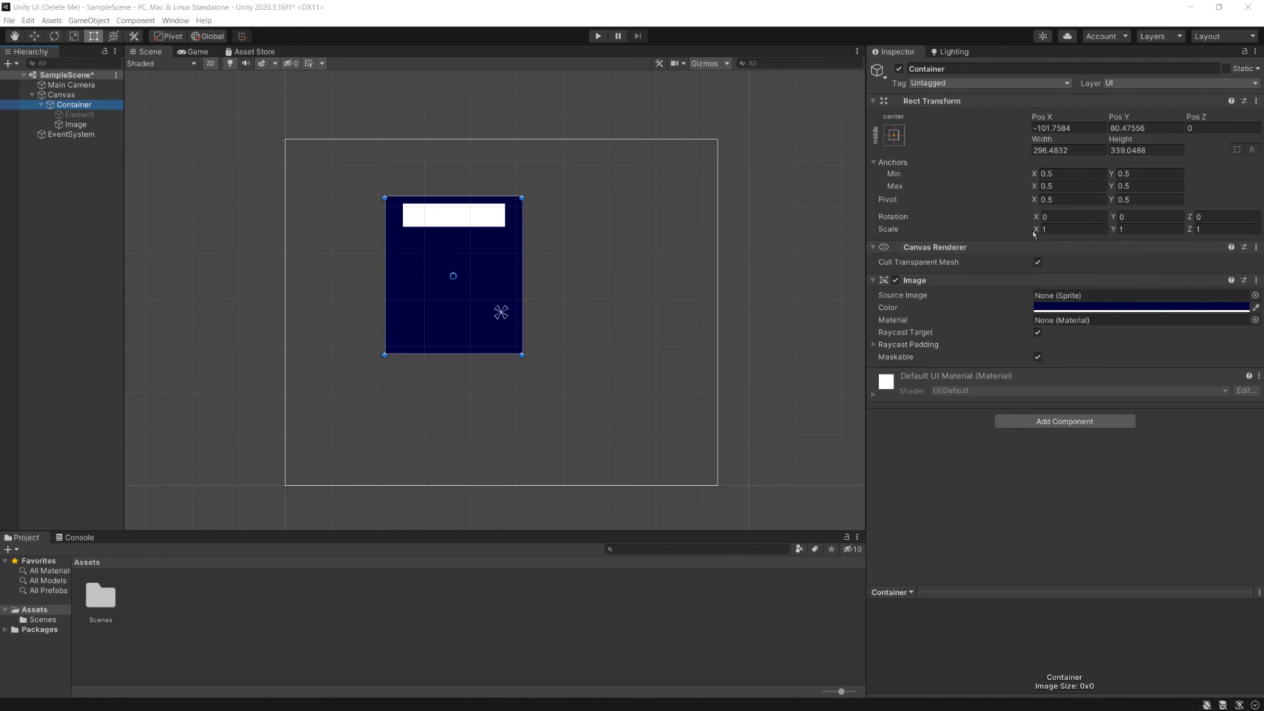
mouse_move(1037, 230)
mouse_down()
mouse_move(1061, 231)
mouse_move(1009, 237)
mouse_move(1035, 231)
mouse_up()
key(ctrl+z)
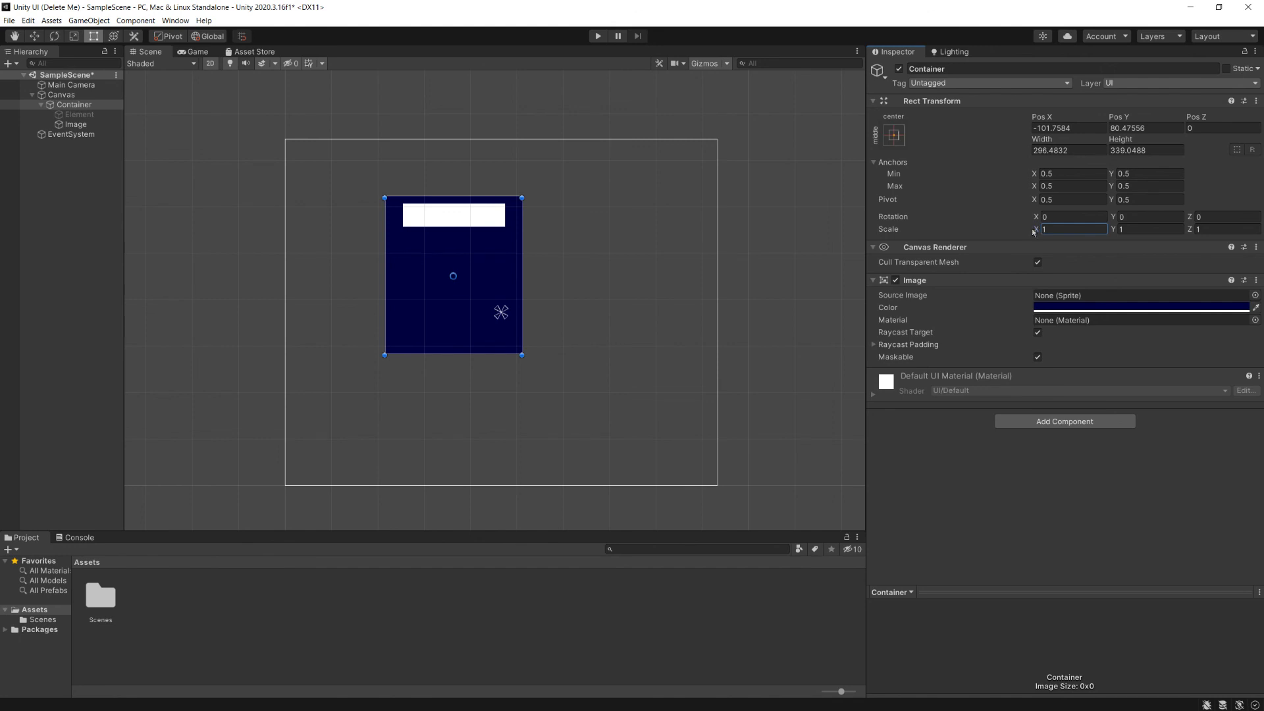
click(1117, 230)
text(1.24)
key(BackSpace)
key(BackSpace)
text(07)
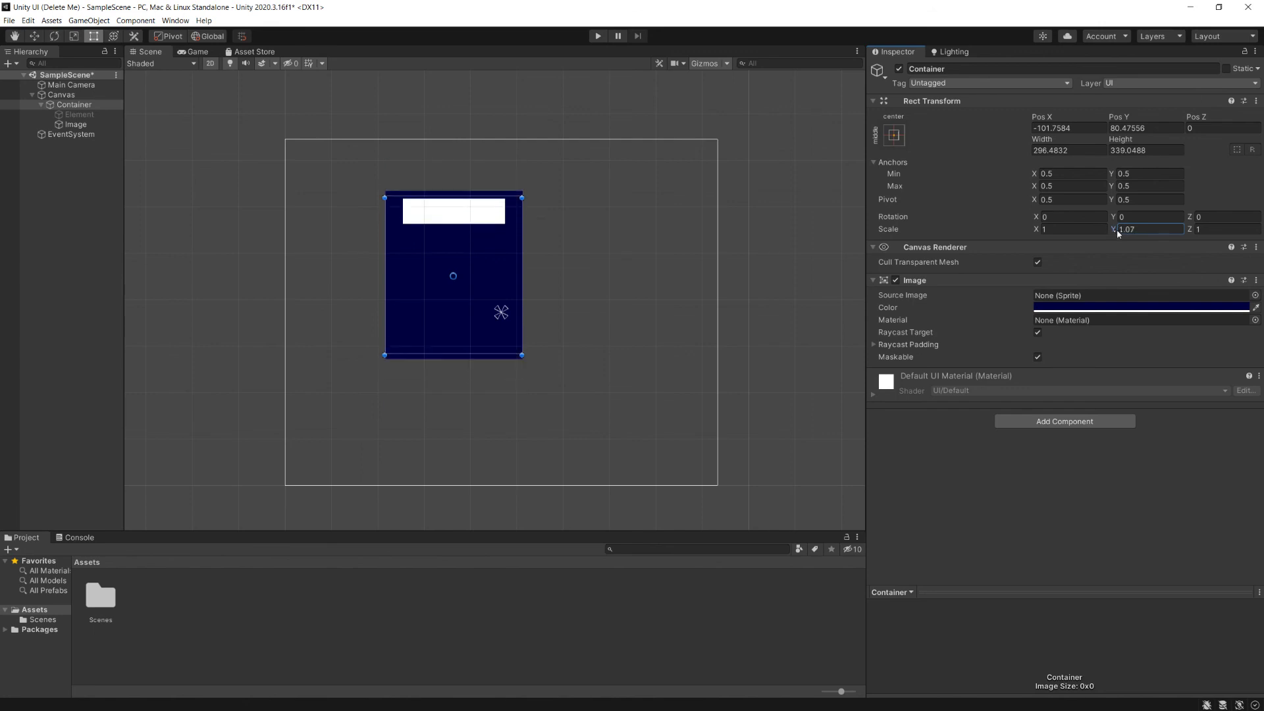
key(BackSpace)
key(BackSpace)
key(BackSpace)
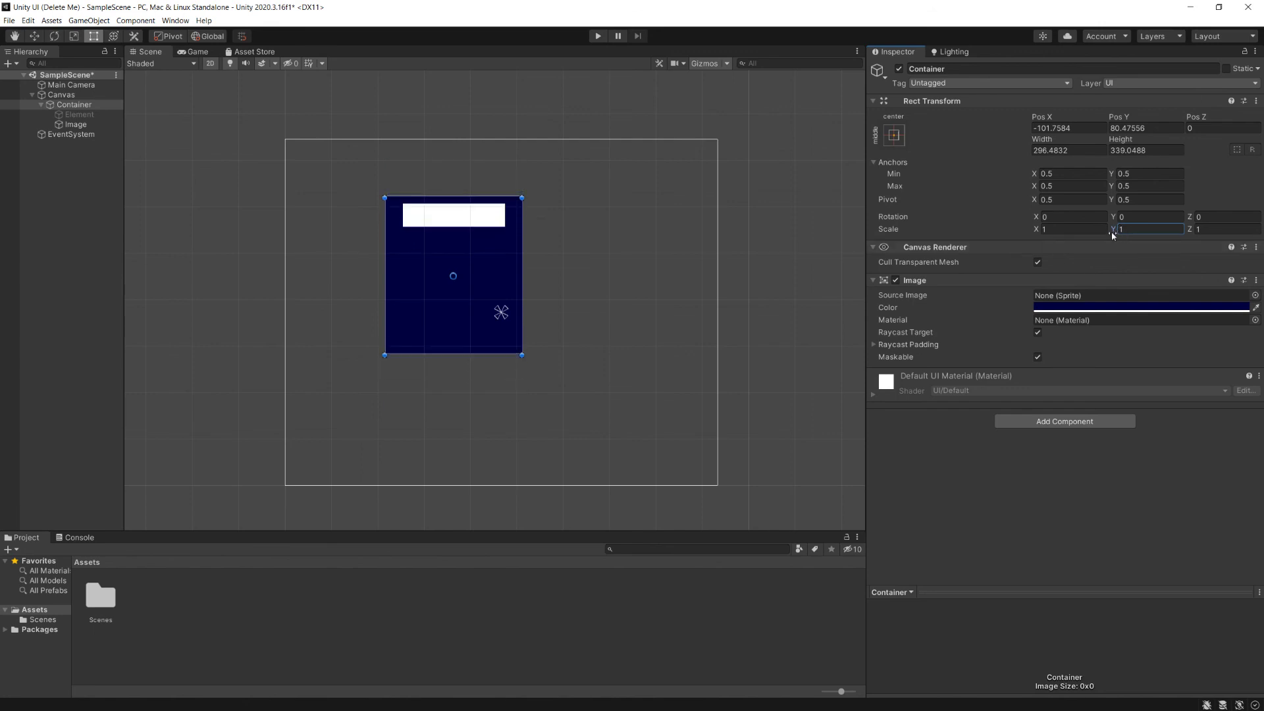
click(1039, 230)
drag(1038, 230, 1079, 232)
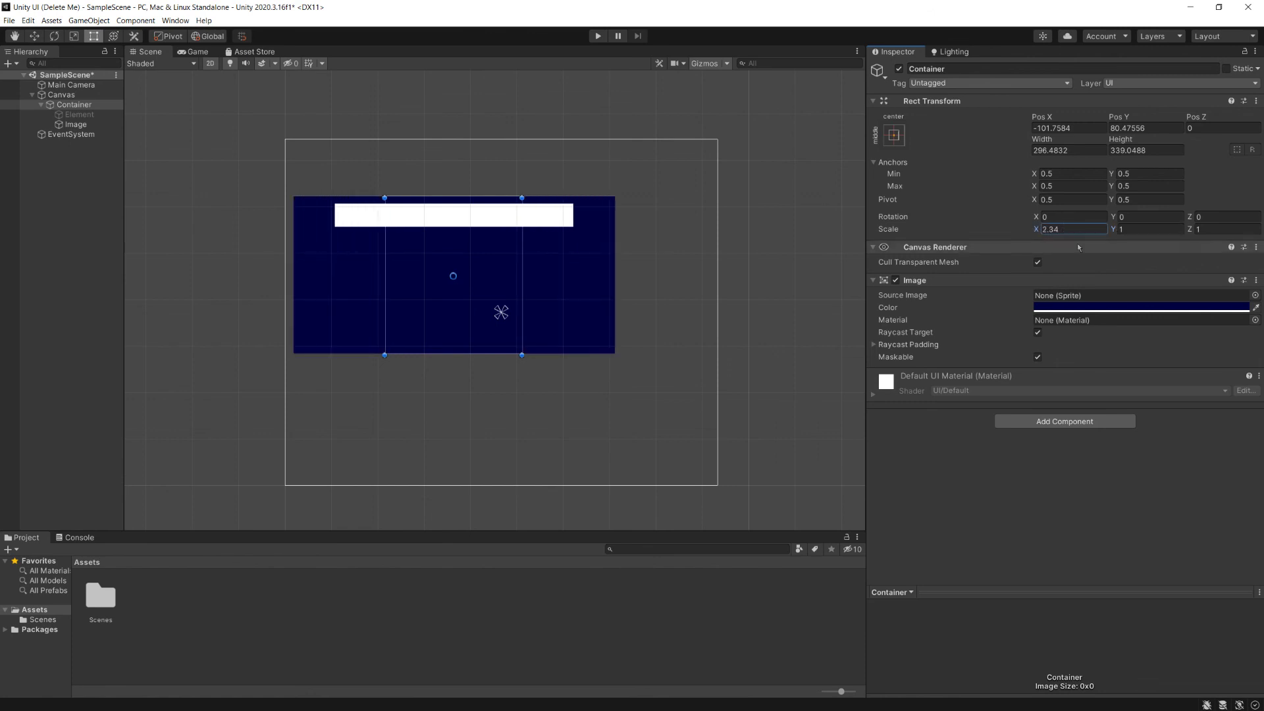
click(81, 126)
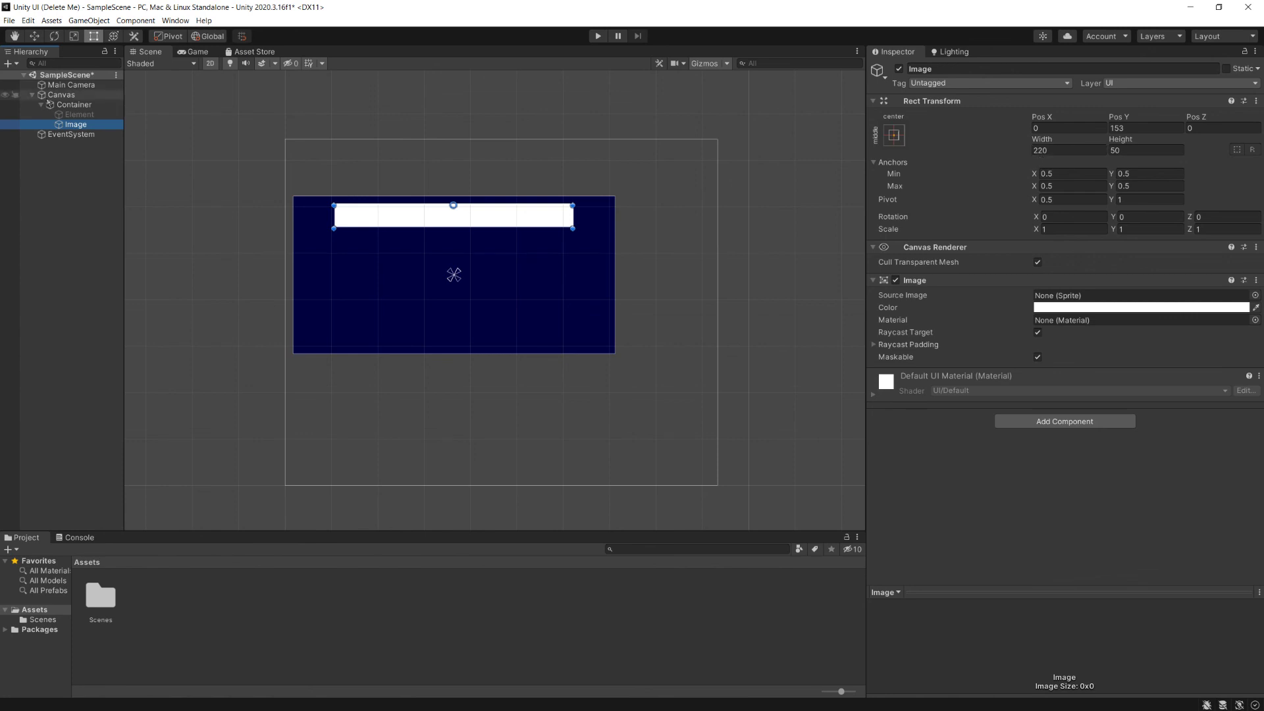
click(76, 105)
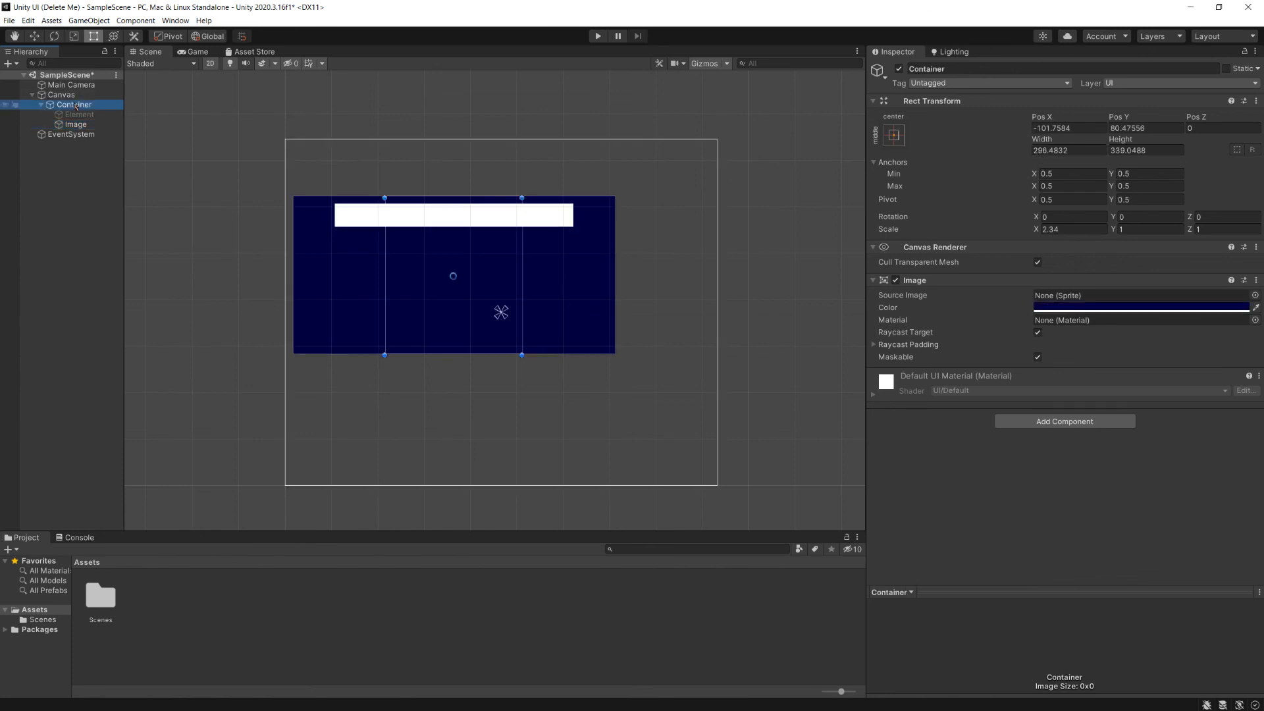
click(1058, 229)
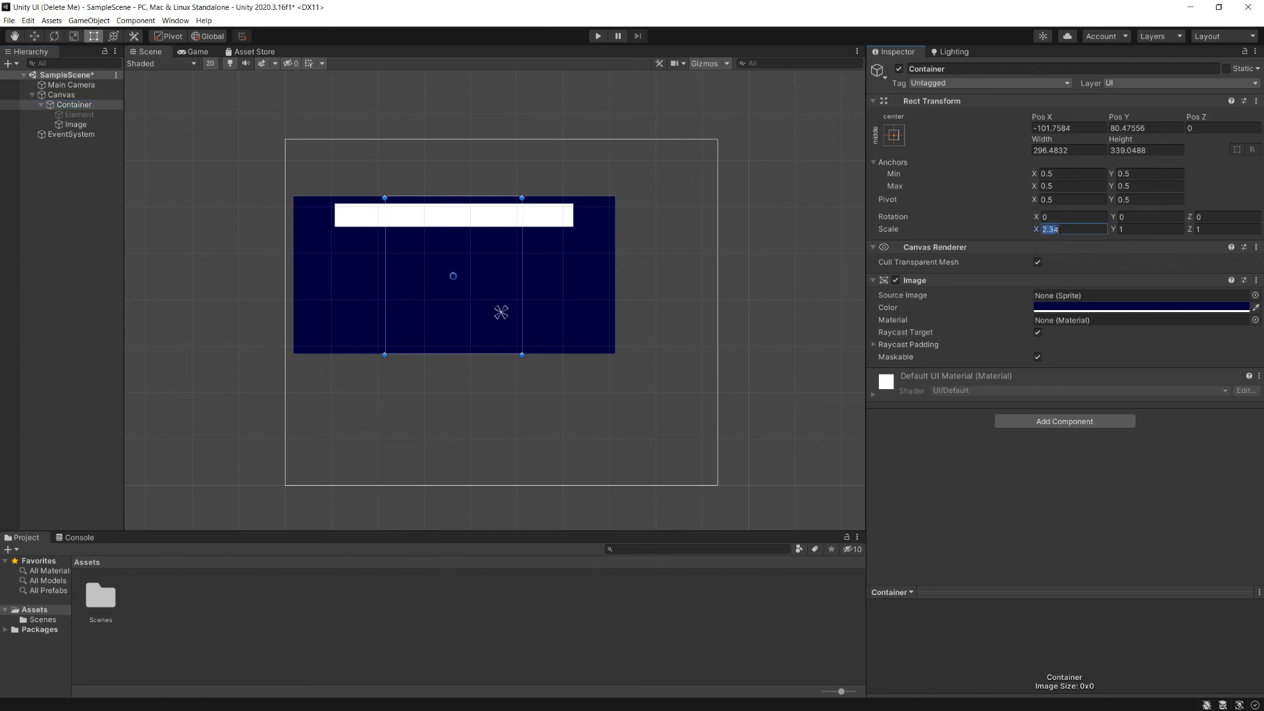
text(1)
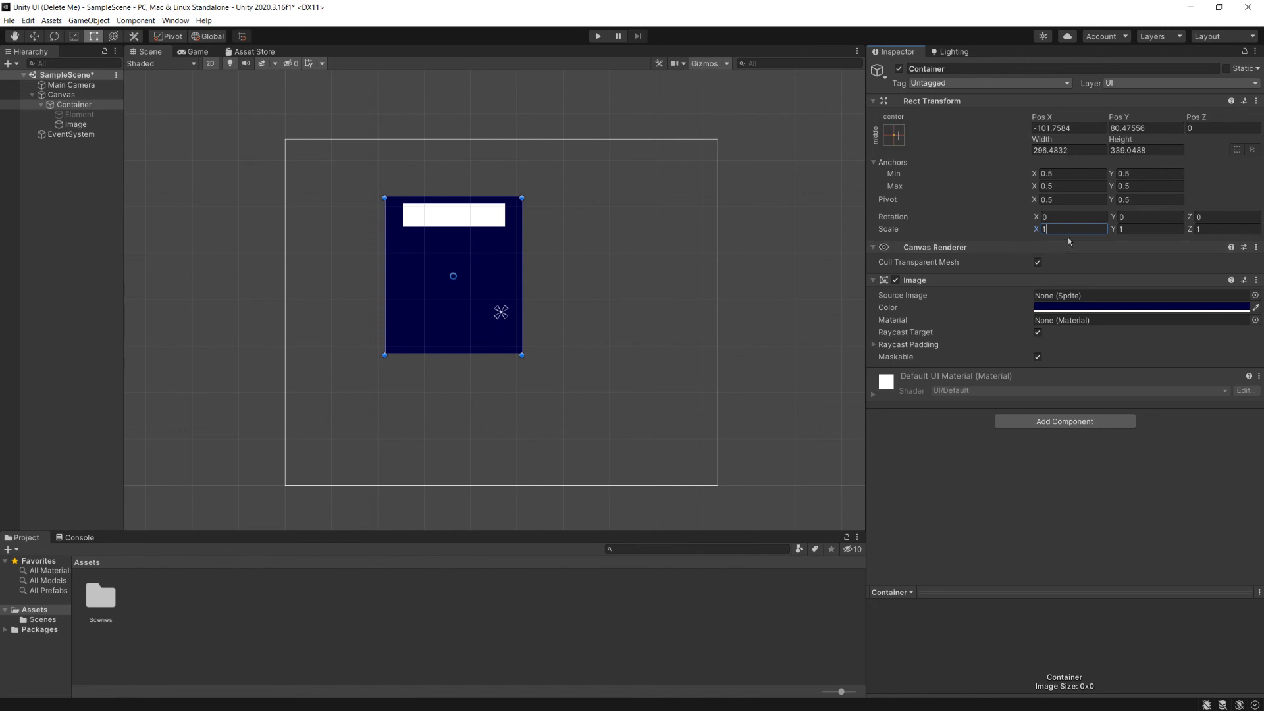
click(76, 124)
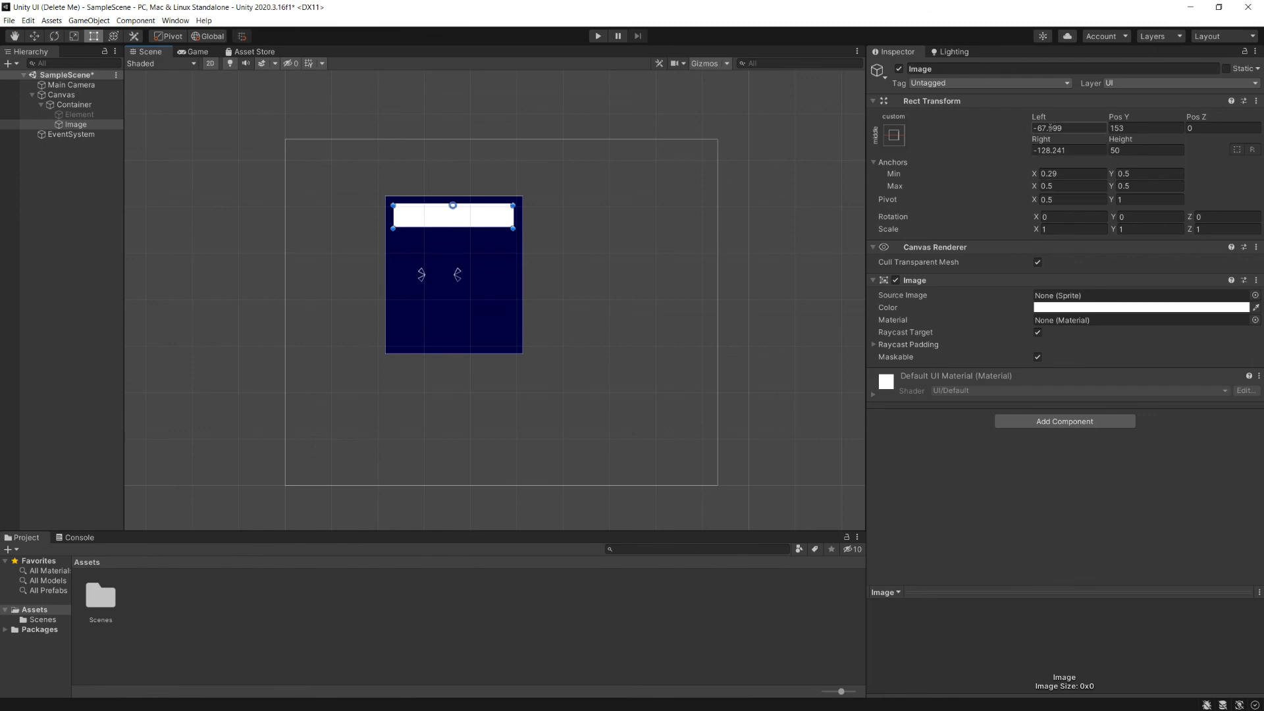
Step: Inspect the white bar's Anchors Min X, Pivot X and Scale X fields
click(1057, 173)
click(1044, 201)
click(1045, 230)
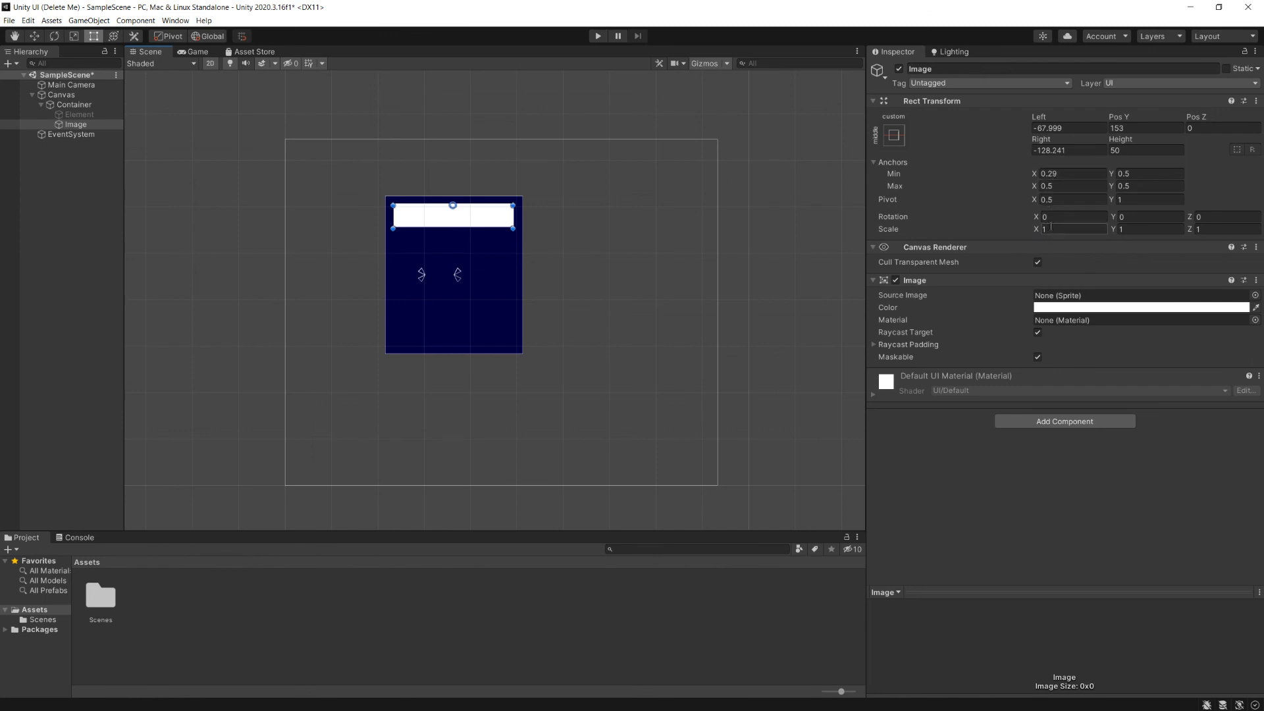